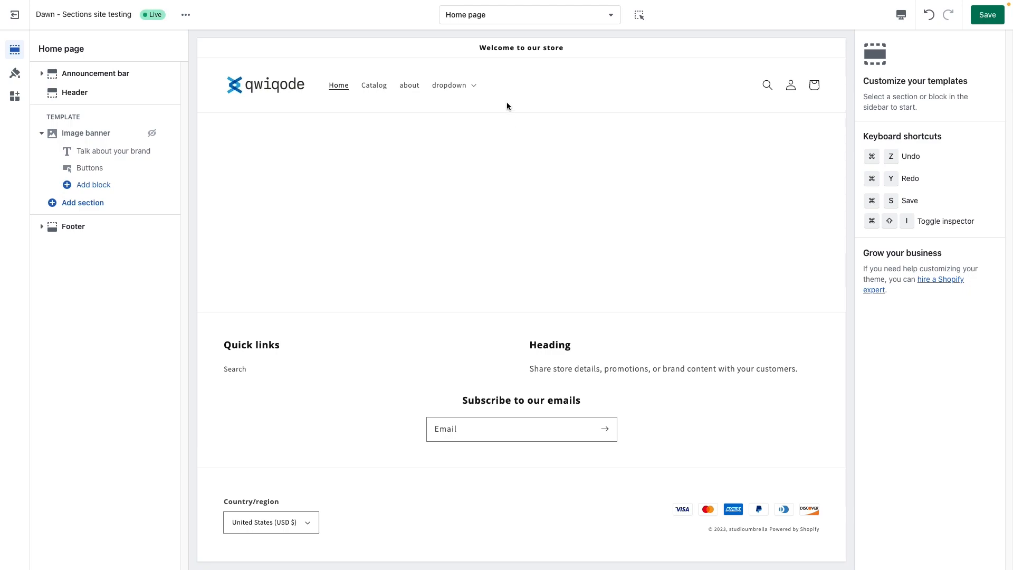
Step: Open the blog linked under the store's dropdown navigation, then open the "Caring for your flowers" post
left_click(472, 87)
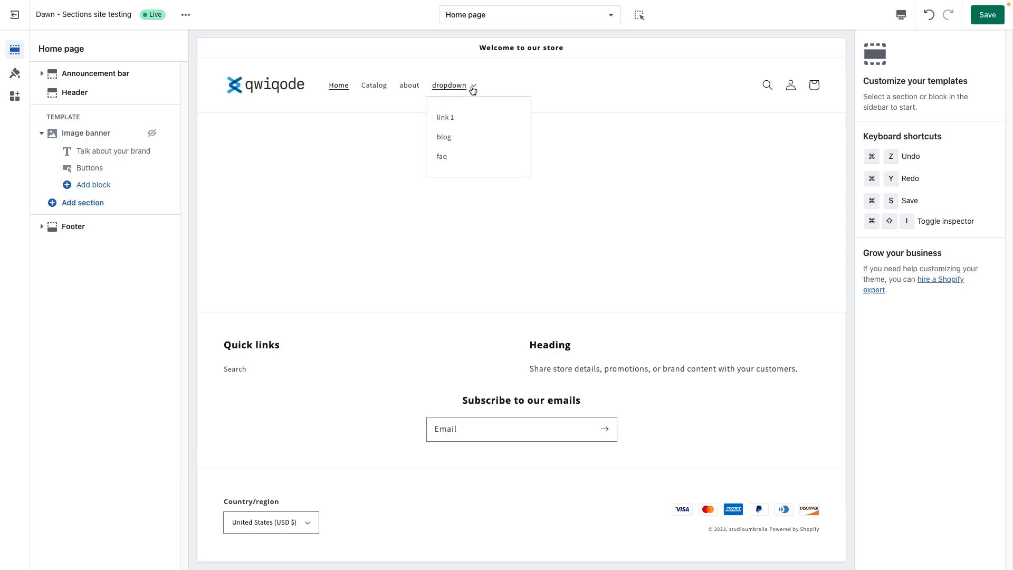
left_click(457, 137)
scroll(486, 263, "down", 4)
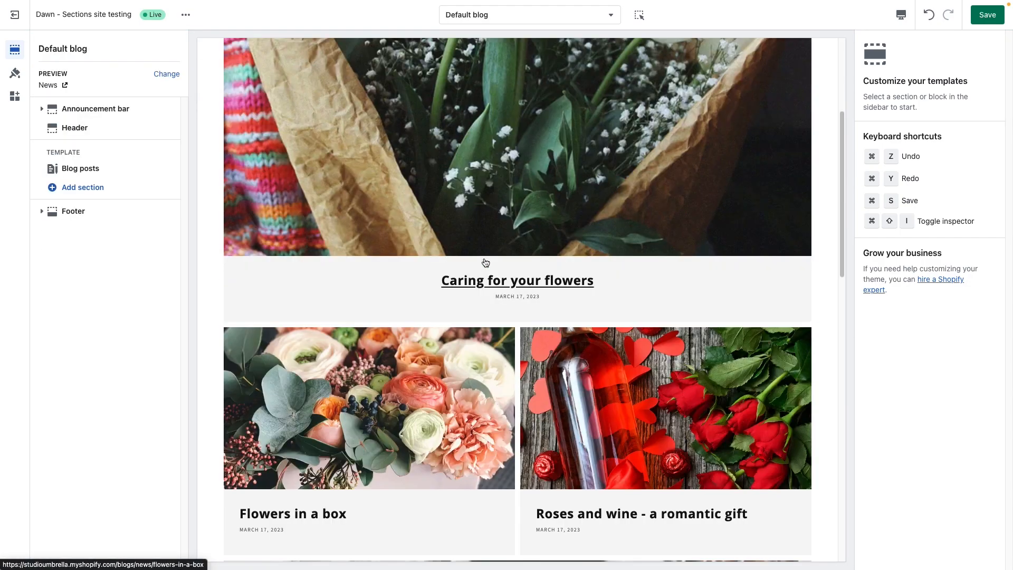
scroll(485, 262, "down", 2)
scroll(406, 261, "up", 5)
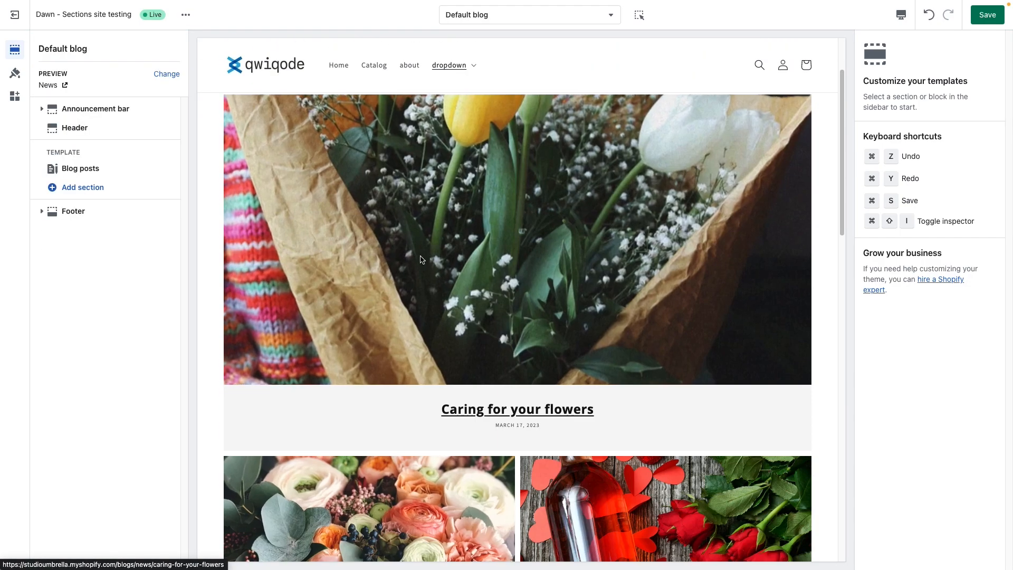
left_click(411, 262)
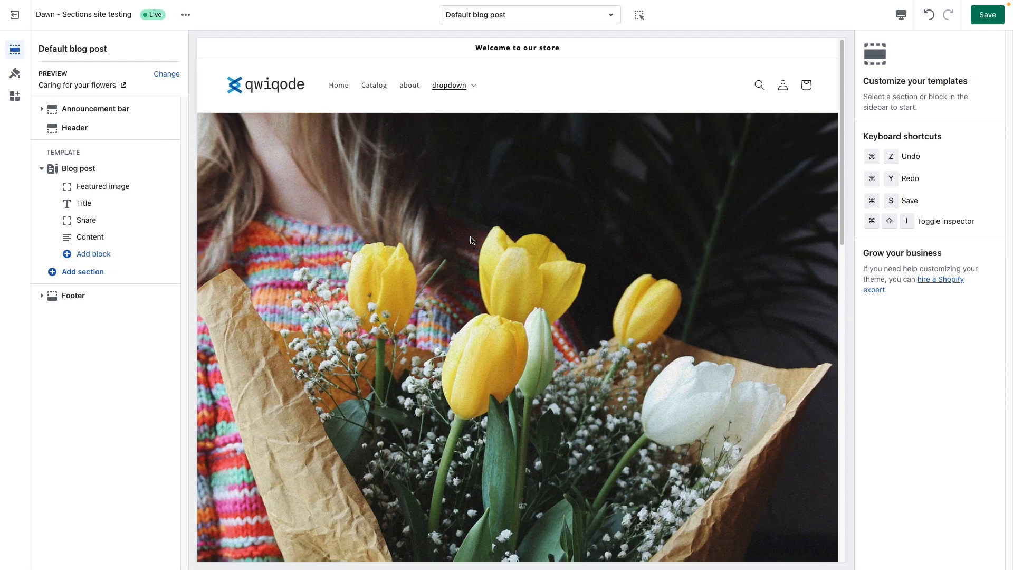
Step: Find "shop the" among the available sections and add QQ - Shop The Look to the Default blog post template
scroll(530, 338, "down", 6)
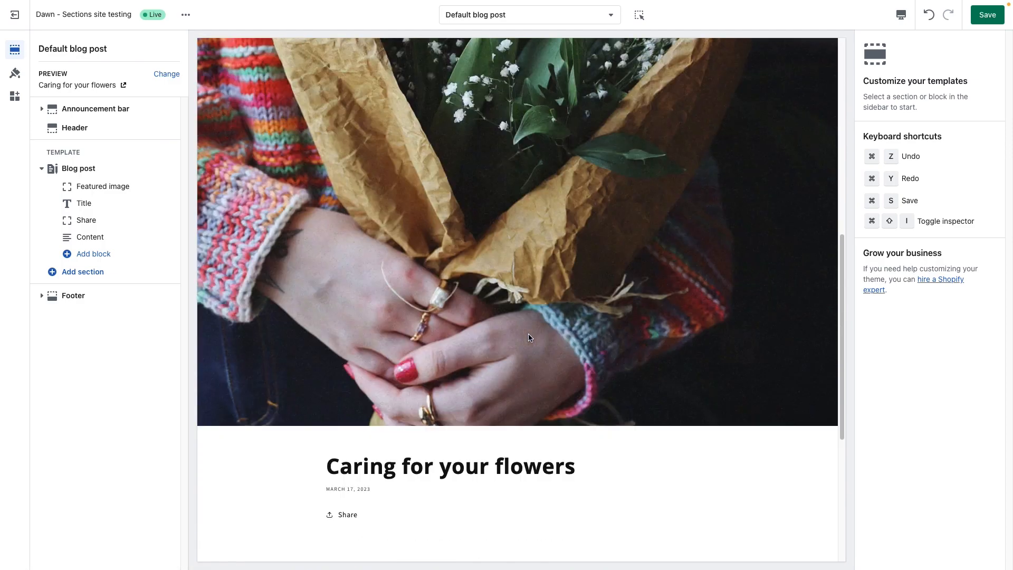
scroll(530, 338, "down", 4)
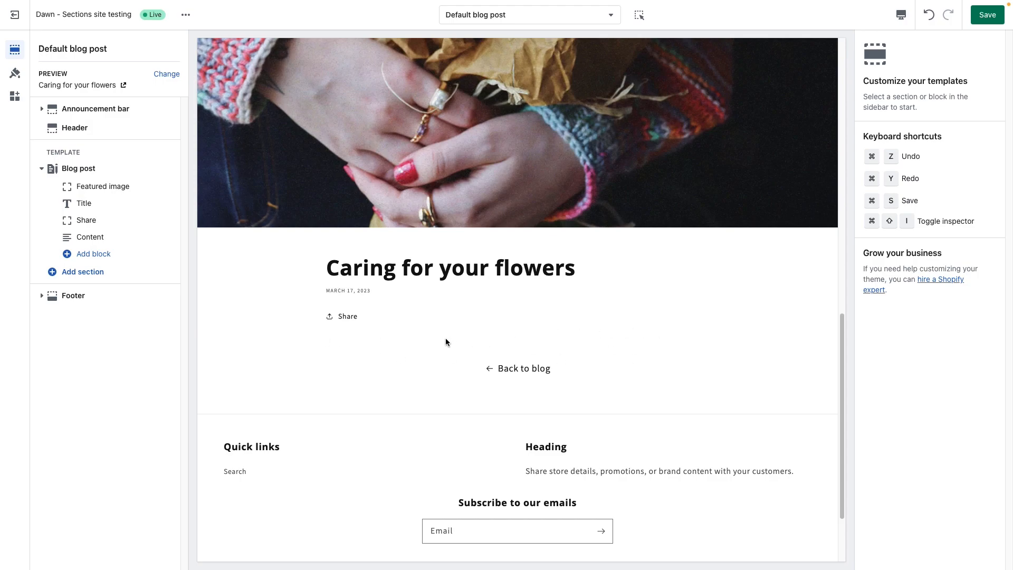
scroll(409, 342, "down", 1)
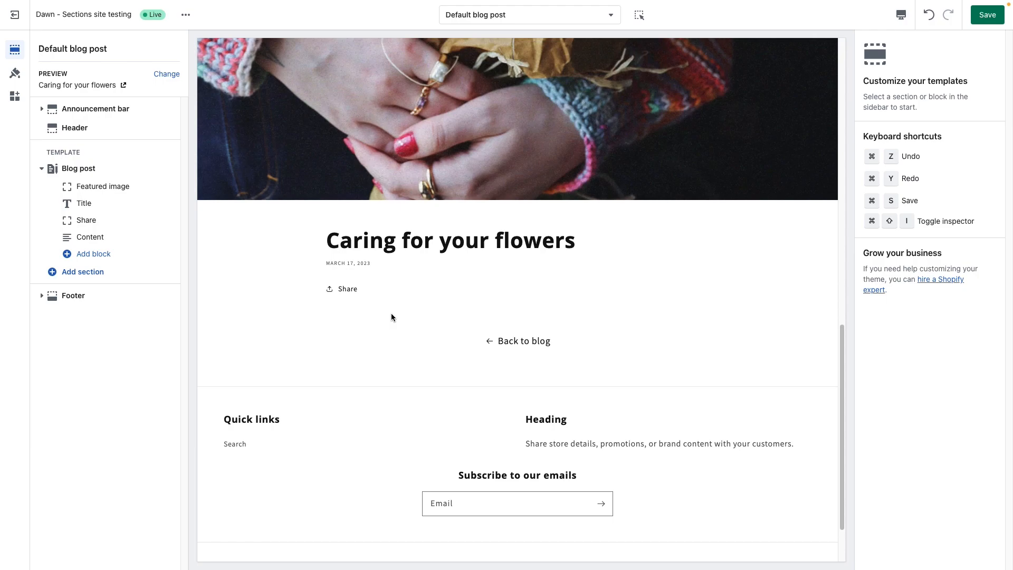
scroll(391, 314, "down", 1)
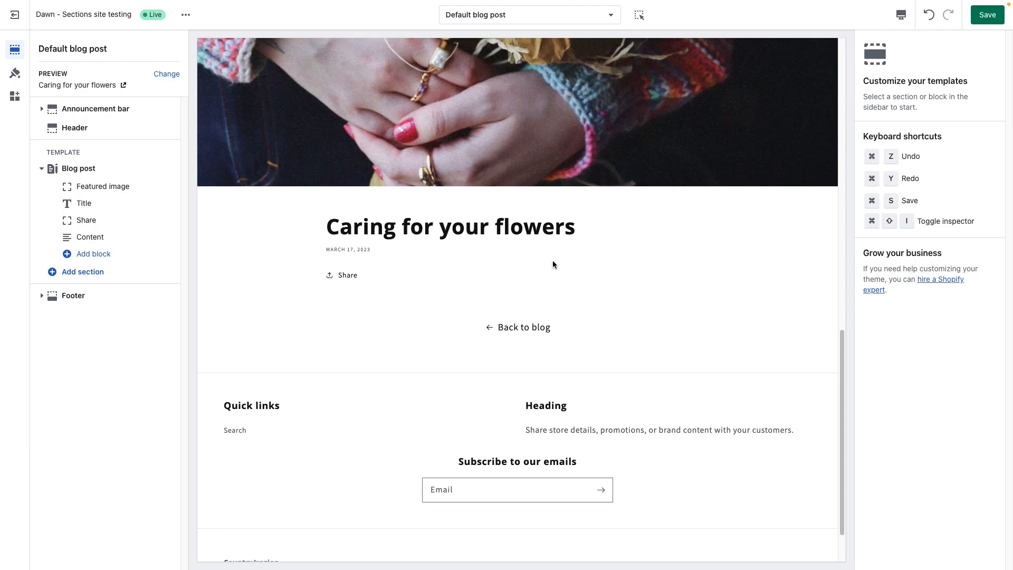
left_click(94, 278)
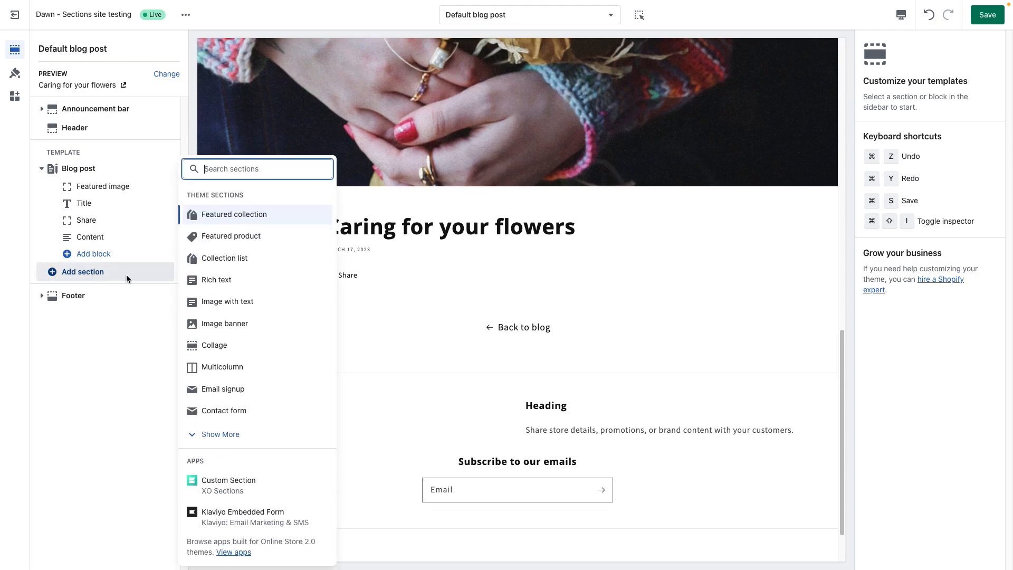
type("shop the")
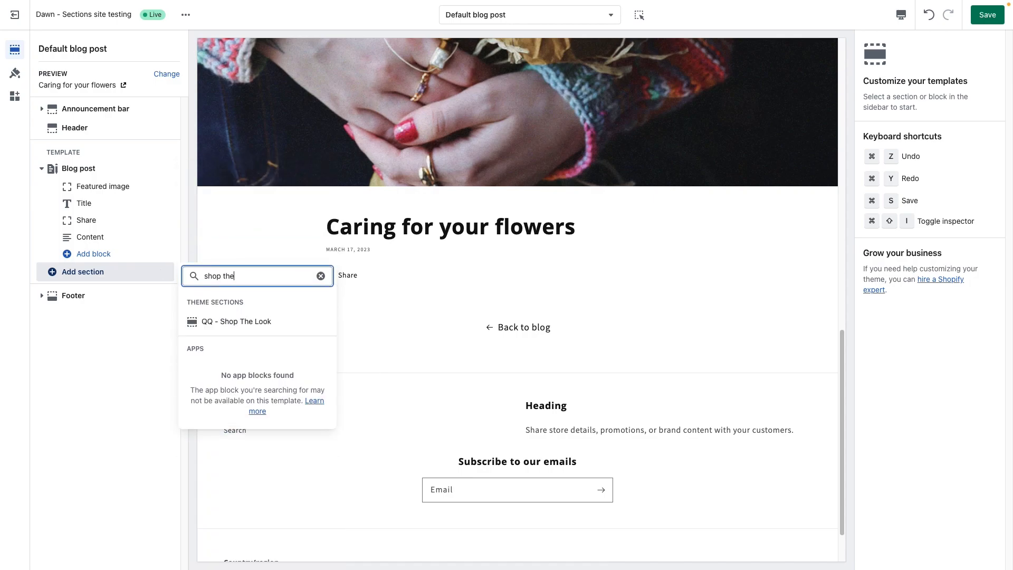
left_click(238, 322)
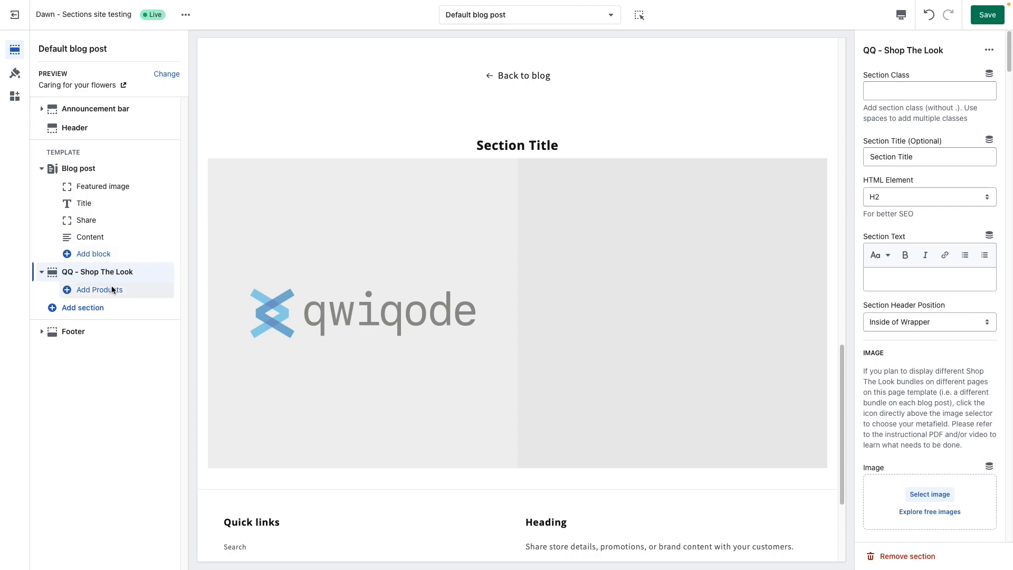
Step: Add three Products blocks to the QQ - Shop The Look section
scroll(943, 372, "down", 2)
scroll(943, 375, "down", 15)
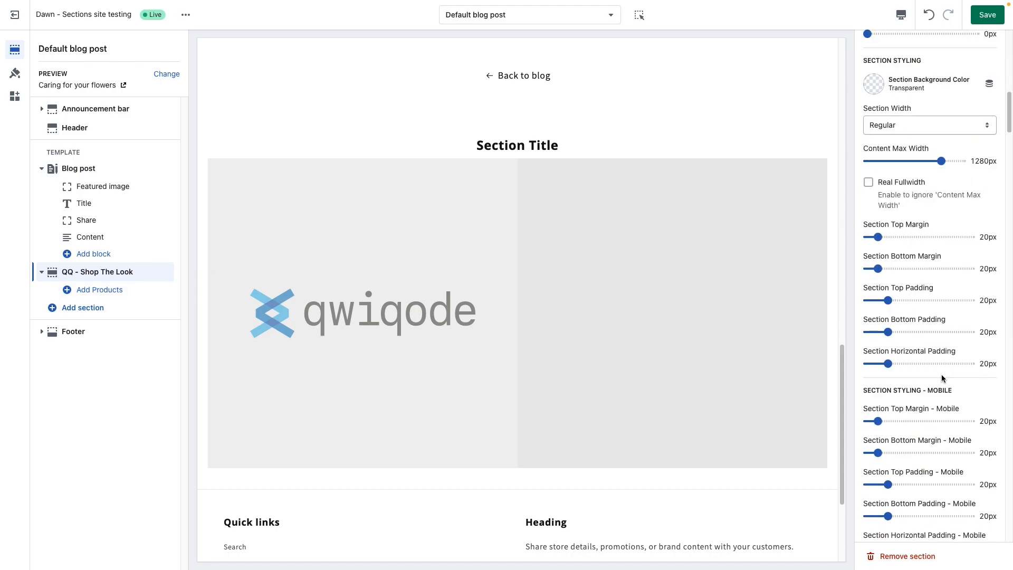
scroll(942, 377, "up", 17)
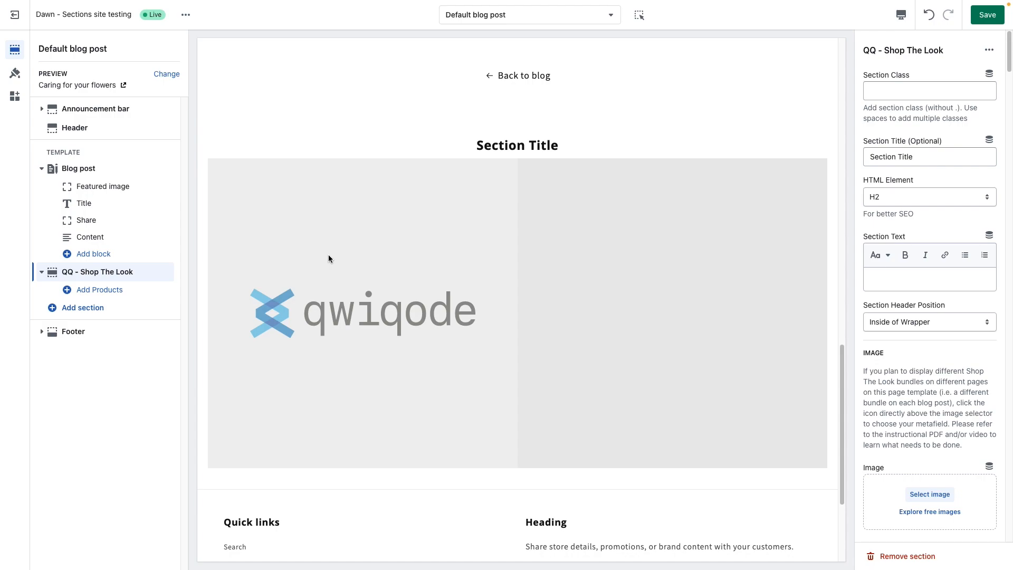
left_click(98, 291)
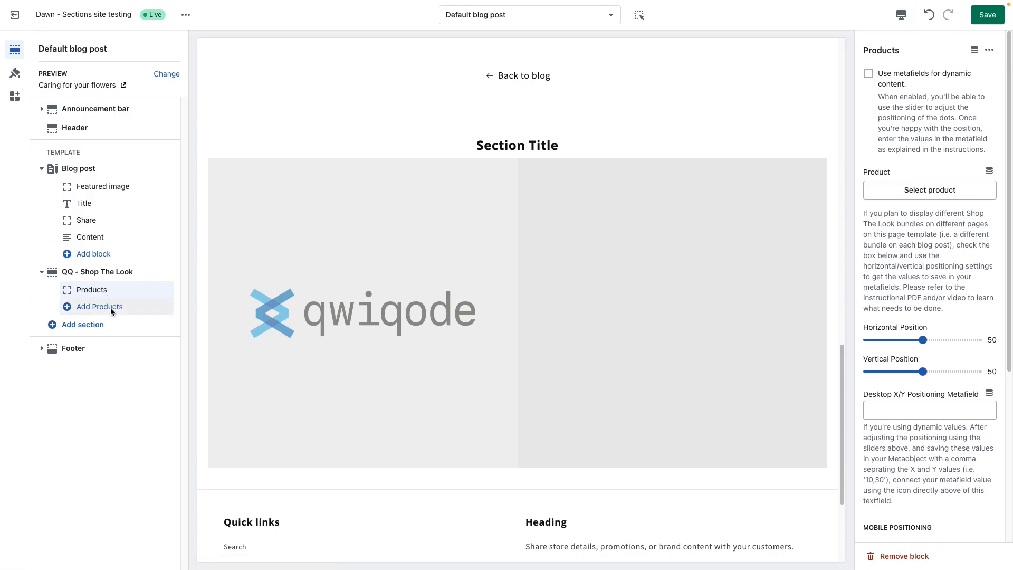
left_click(110, 308)
left_click(107, 323)
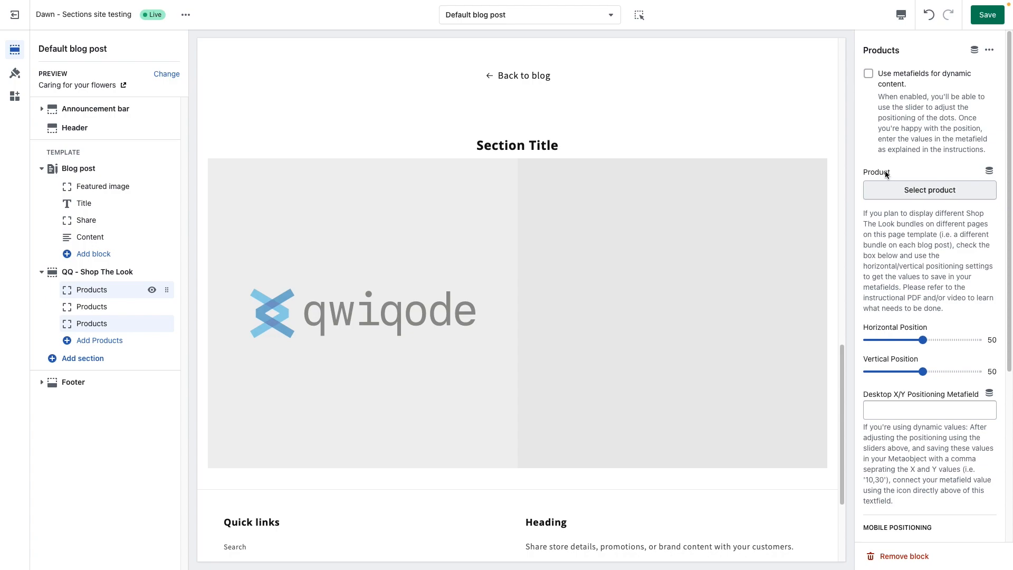
left_click(927, 193)
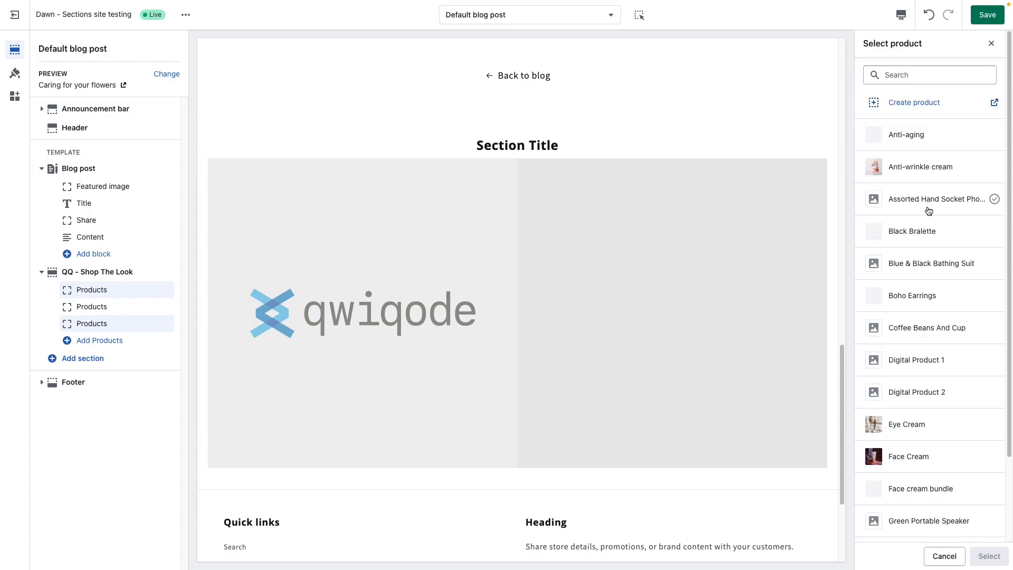
left_click(921, 168)
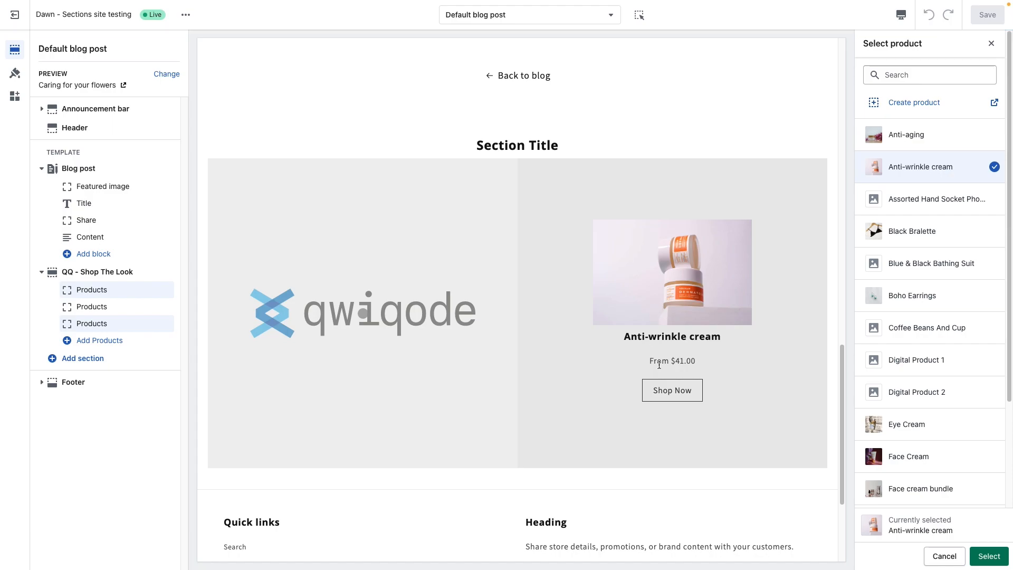
left_click(945, 557)
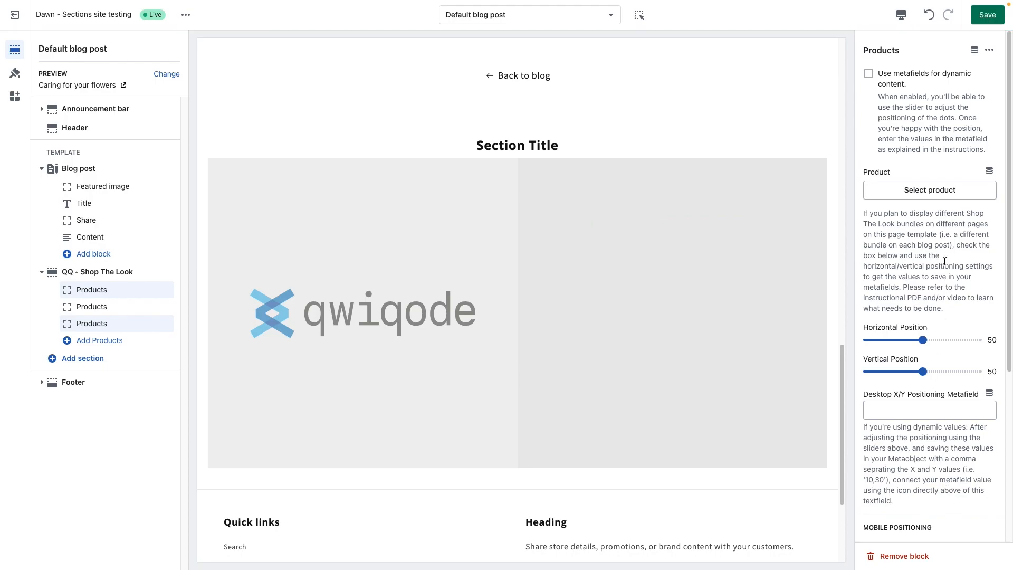
Step: Enable metafields for dynamic content in the first Products block and connect its product to Product_1 of the Shop The Look metaobject
left_click(868, 74)
left_click(922, 199)
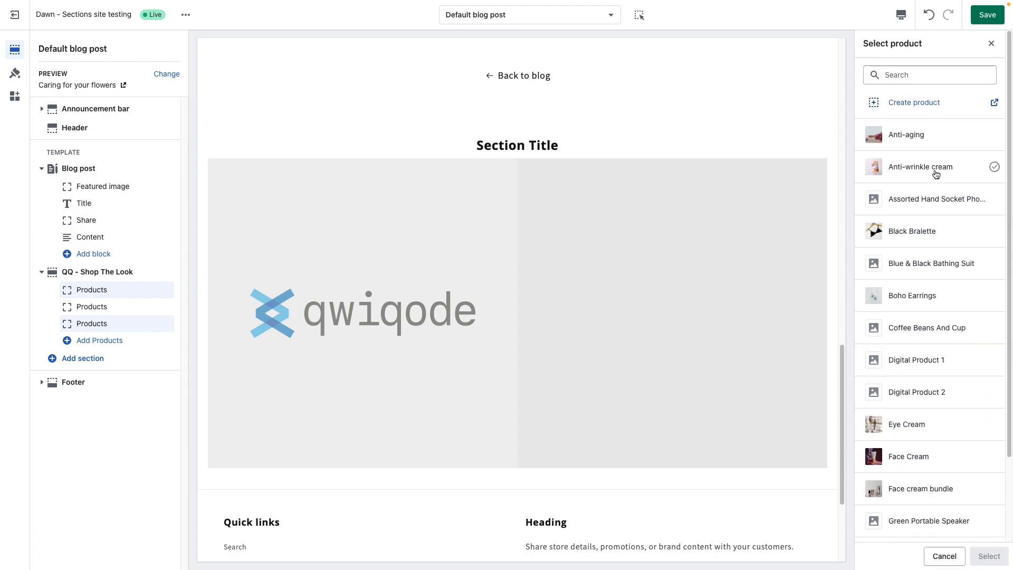
left_click(991, 43)
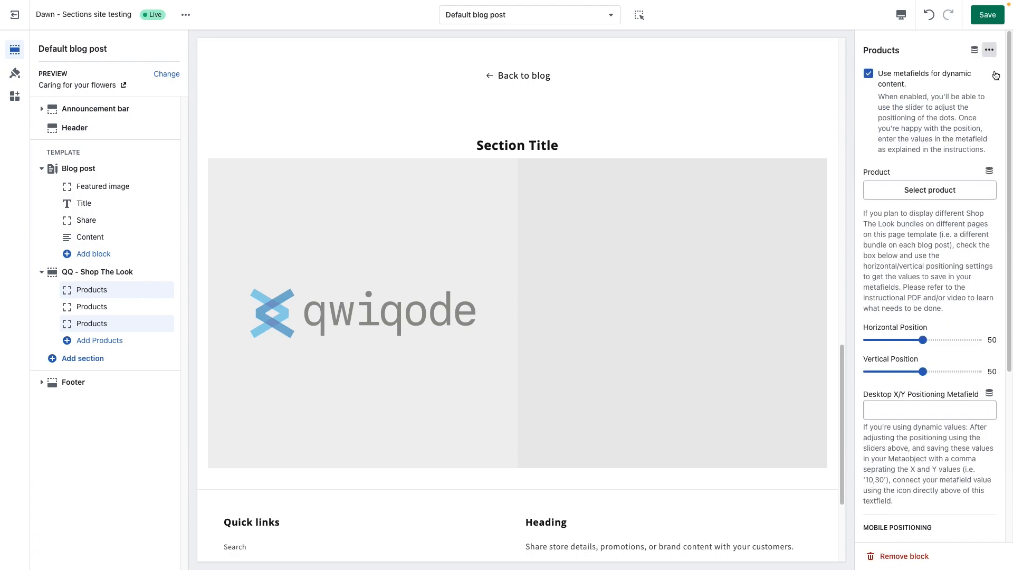
left_click(989, 173)
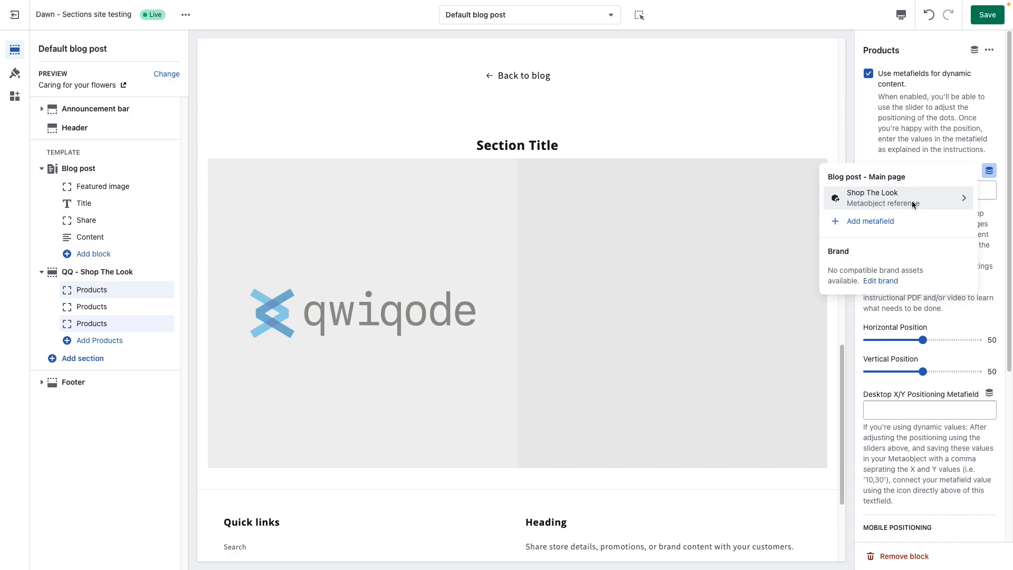
left_click(881, 198)
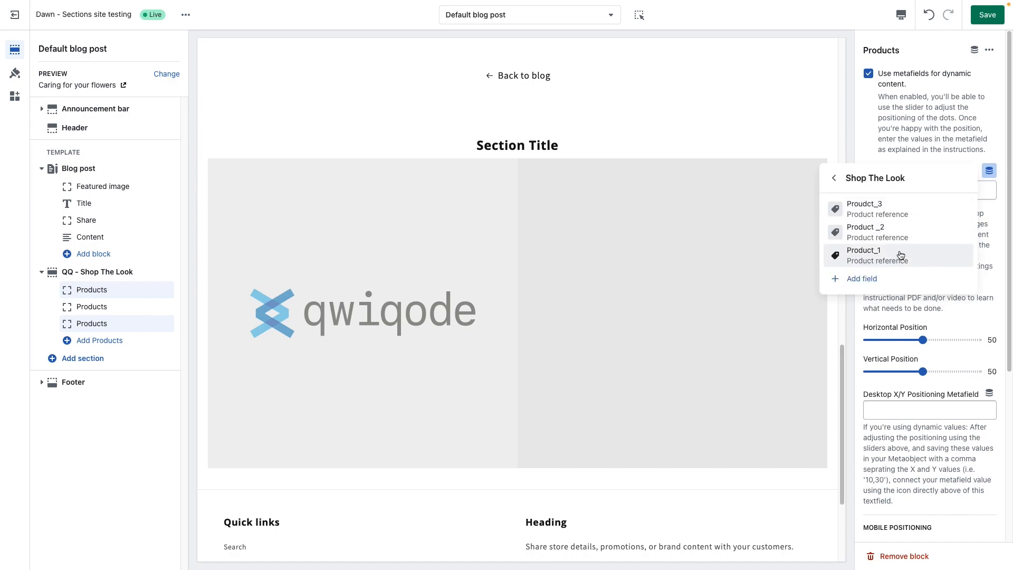
left_click(874, 258)
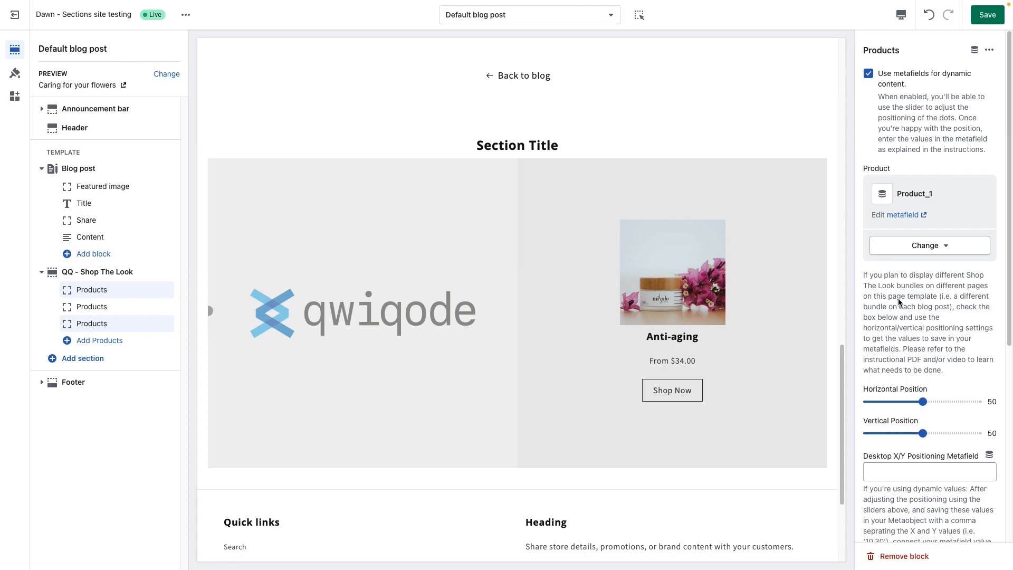
Step: Enable metafields for dynamic content in the second Products block and connect its product to the Shop The Look field Product _2
scroll(926, 323, "down", 2)
scroll(926, 323, "down", 3)
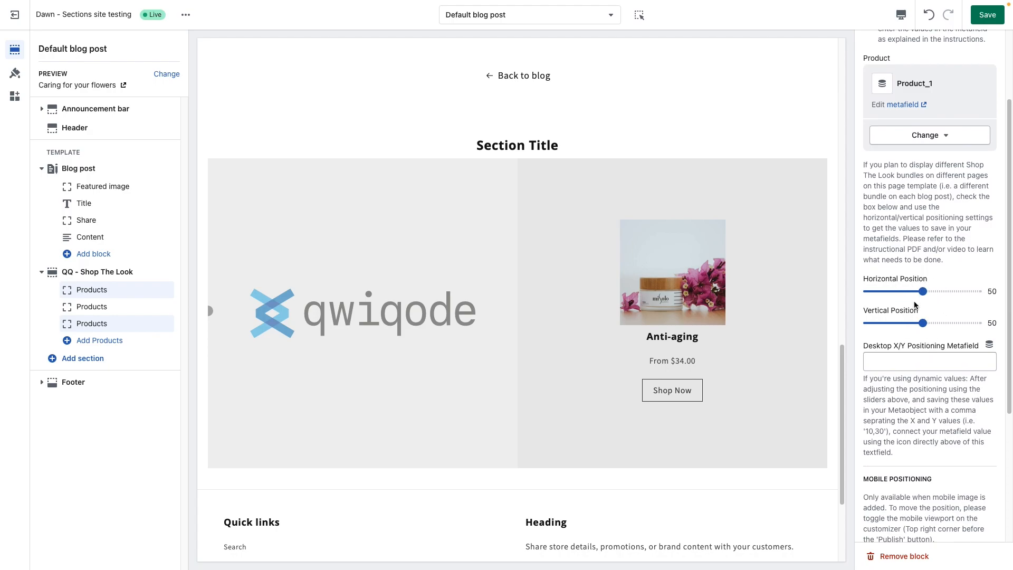
scroll(899, 398, "down", 1)
scroll(901, 403, "down", 8)
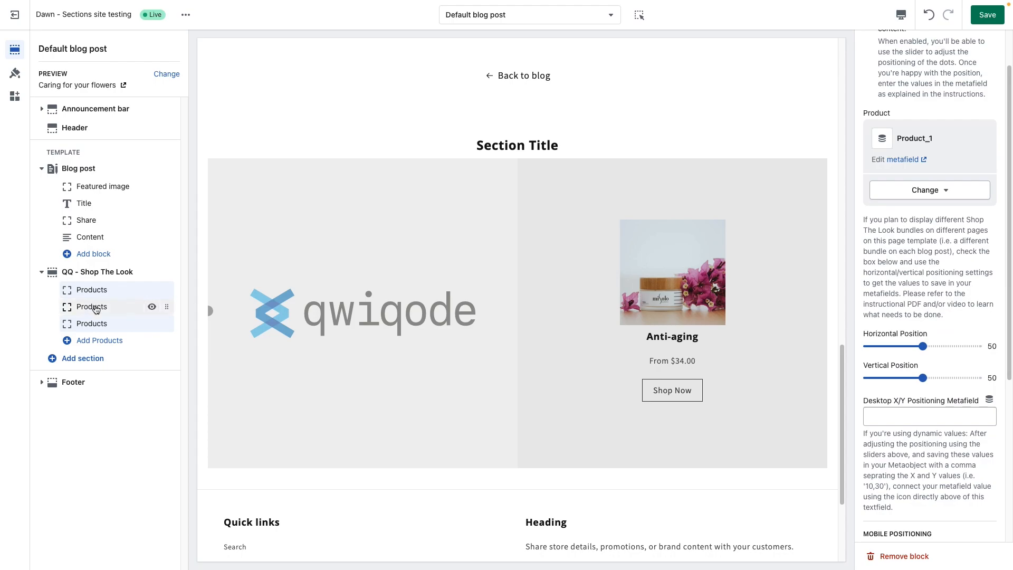
left_click(97, 307)
scroll(927, 275, "up", 3)
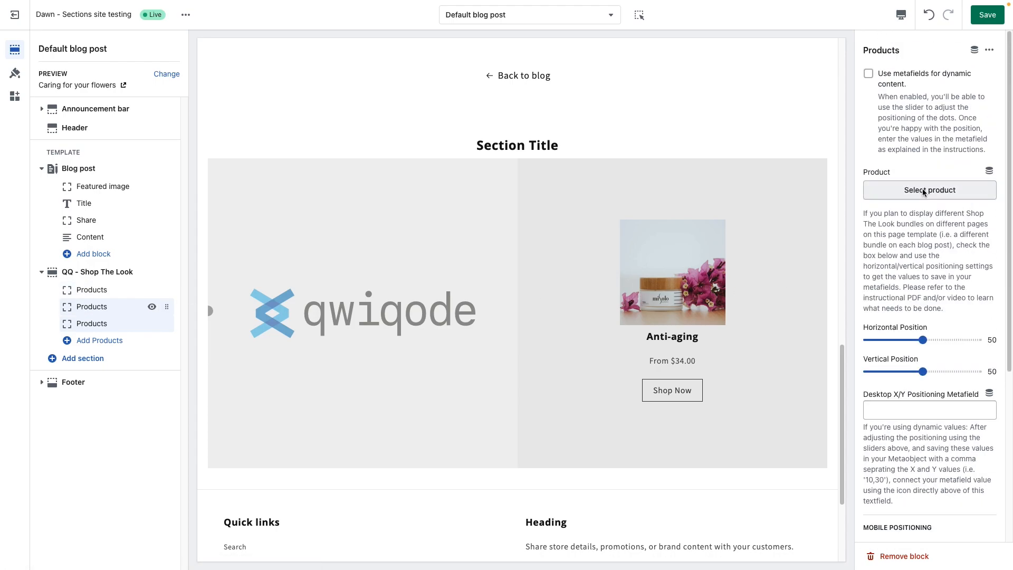
left_click(912, 77)
left_click(989, 170)
left_click(933, 204)
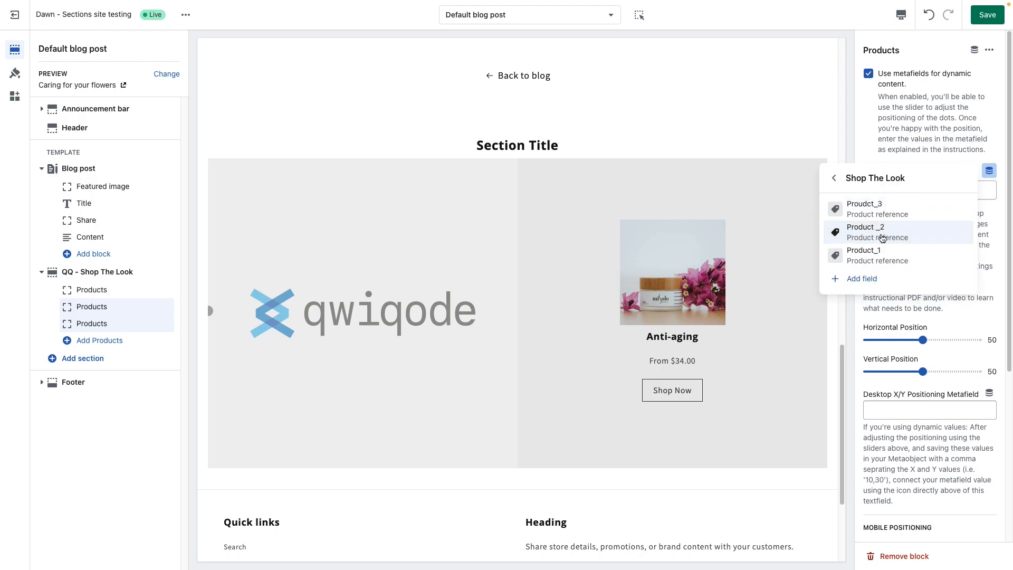
left_click(890, 251)
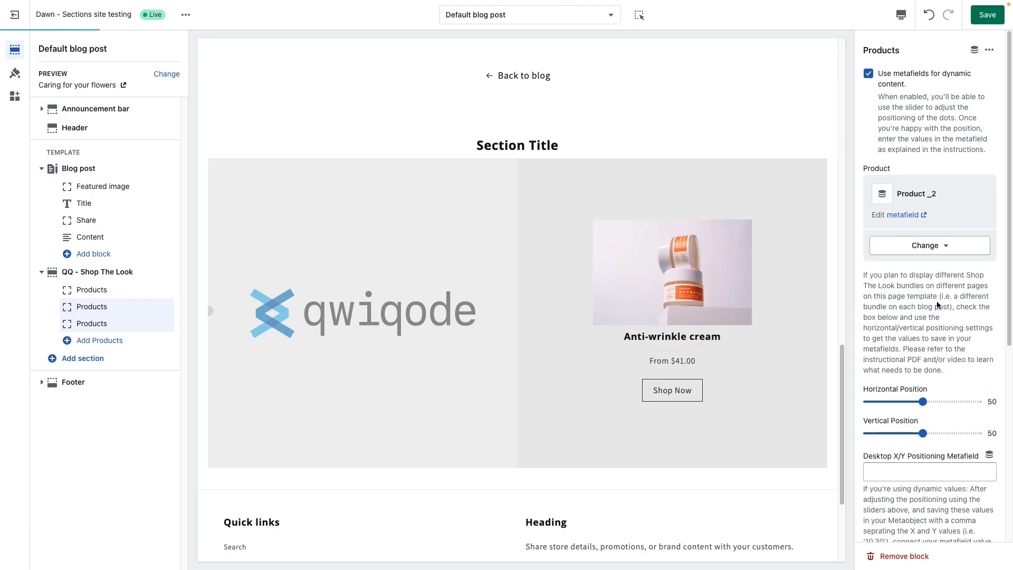
Step: Connect the third Products block's product to the Shop The Look field Proudct_3 and enable metafields for dynamic content
left_click(100, 324)
left_click(989, 171)
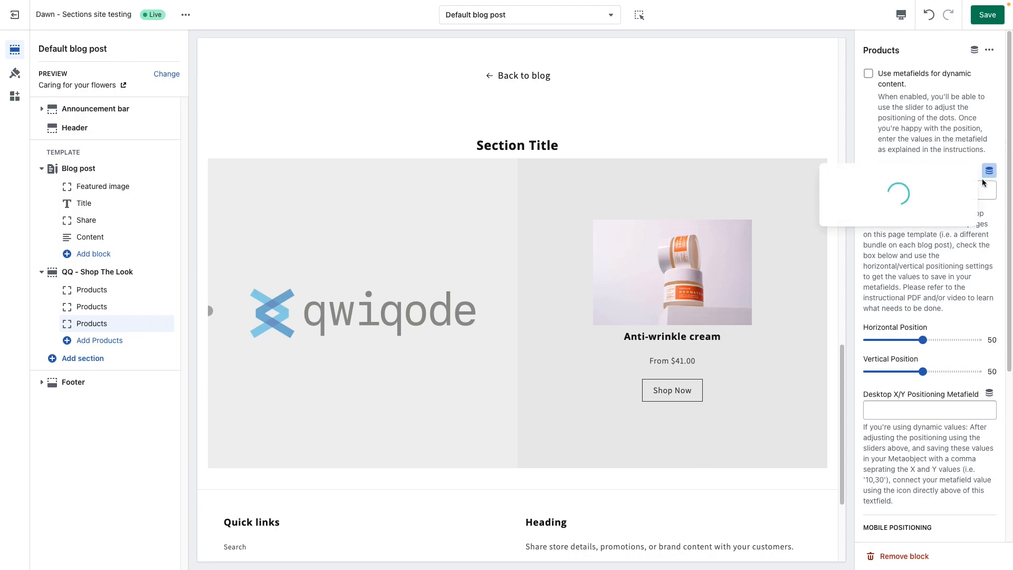
left_click(927, 211)
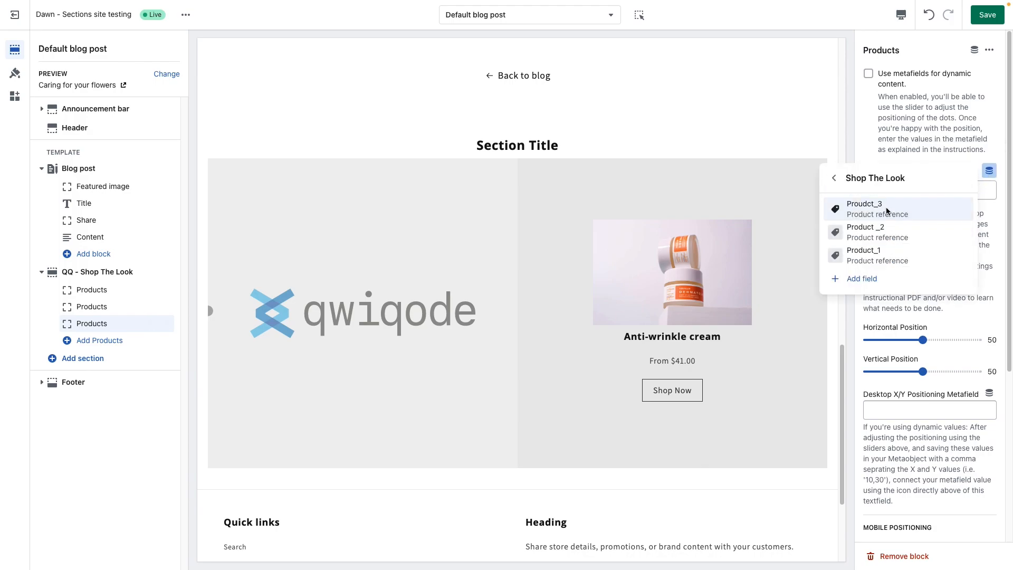
left_click(890, 208)
left_click(868, 74)
left_click(87, 307)
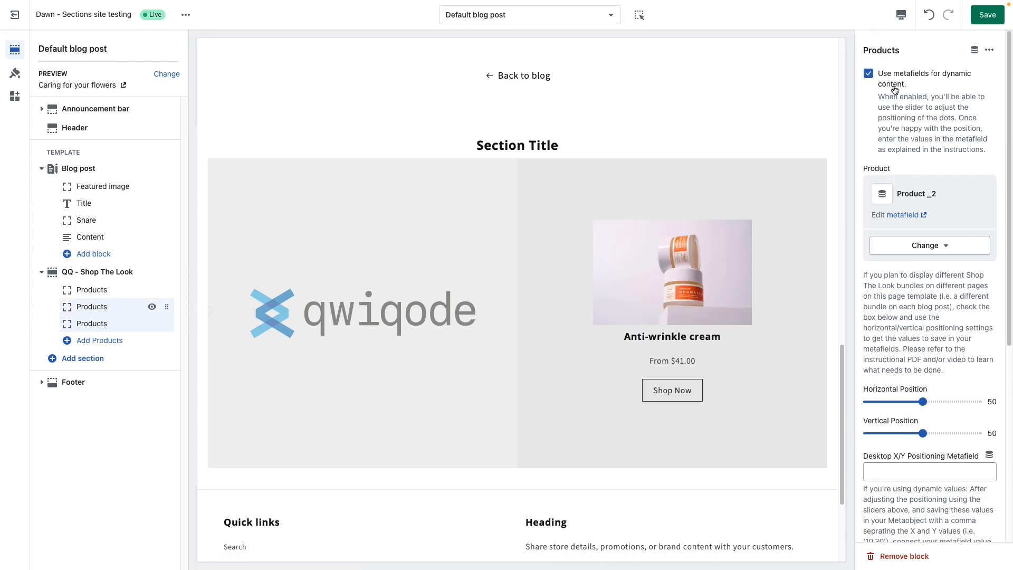
left_click(101, 293)
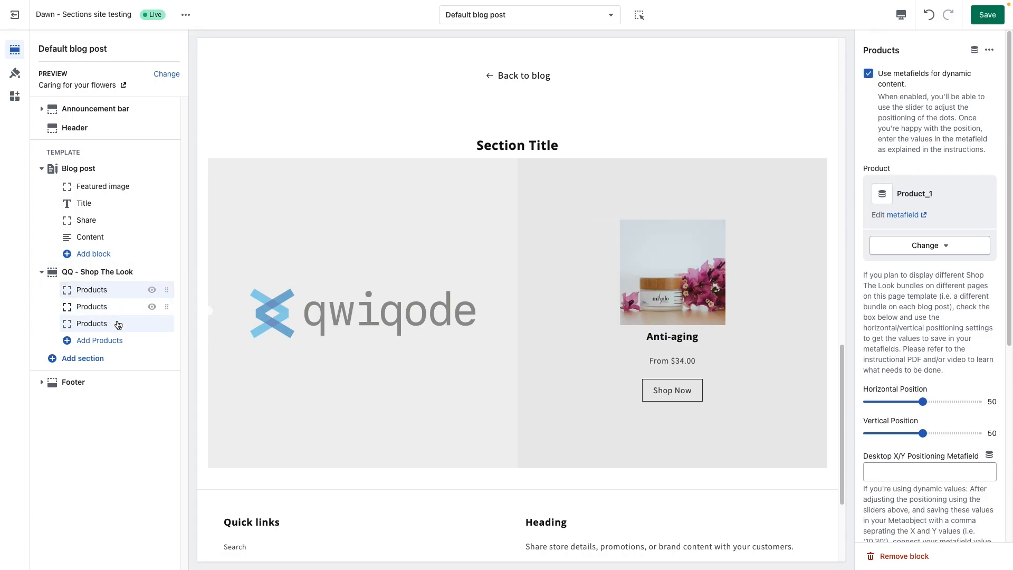
Step: Set the QQ - Shop The Look section's title to "Shop the products"
left_click(117, 278)
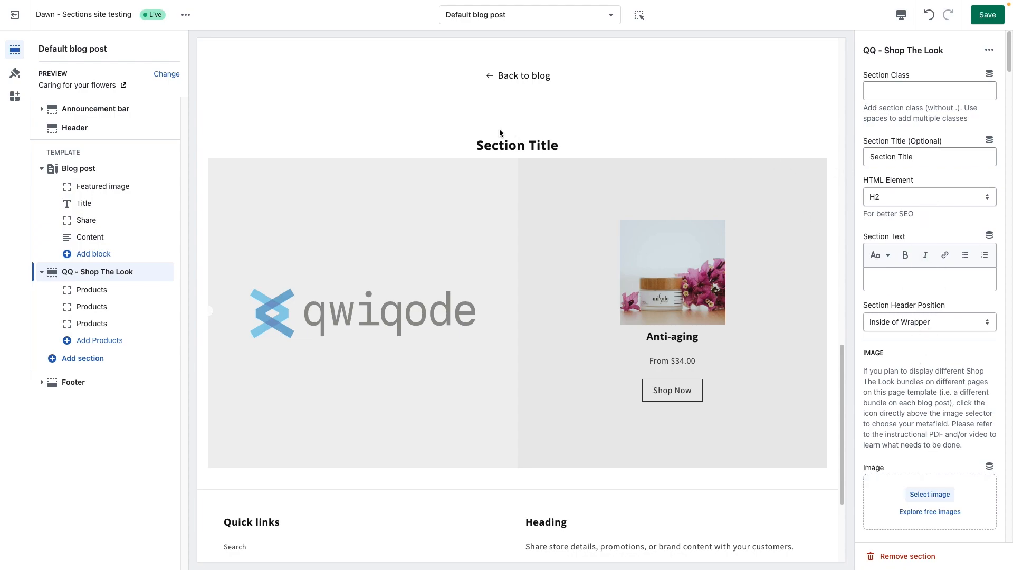
left_click_drag(554, 147, 471, 149)
left_click(933, 160)
left_click_drag(933, 159, 848, 163)
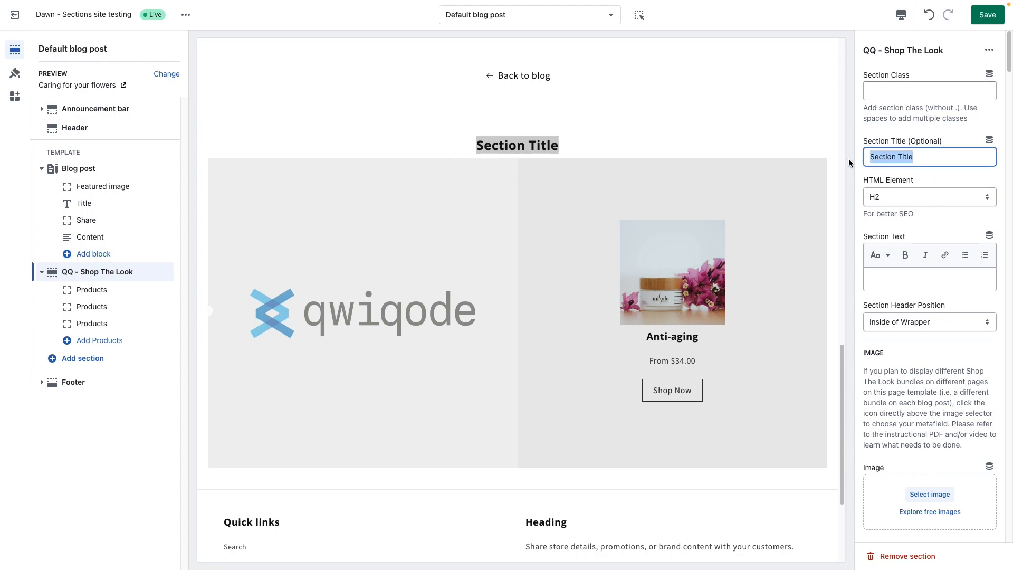
type("Shop ")
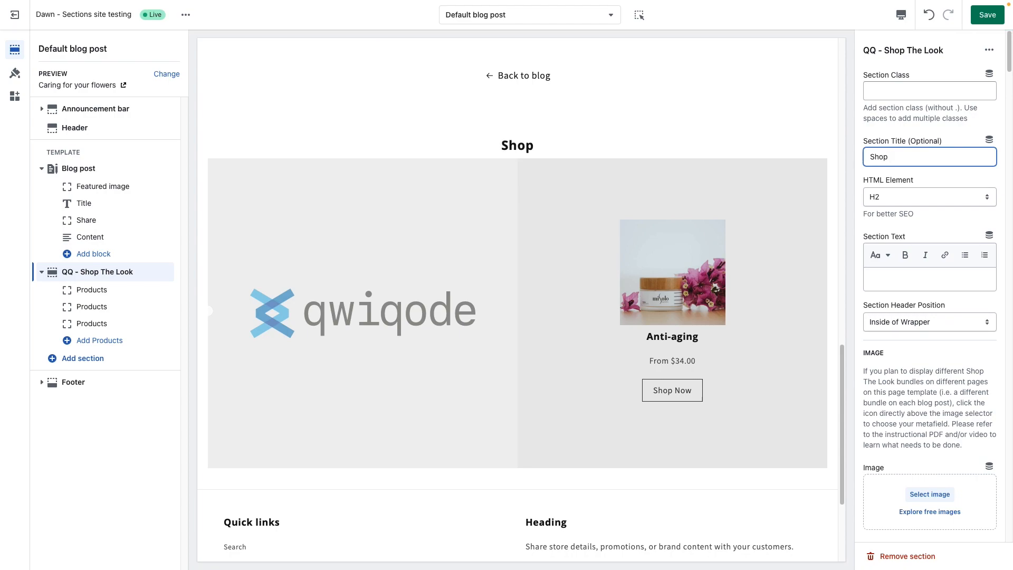
type("the products")
left_click(899, 198)
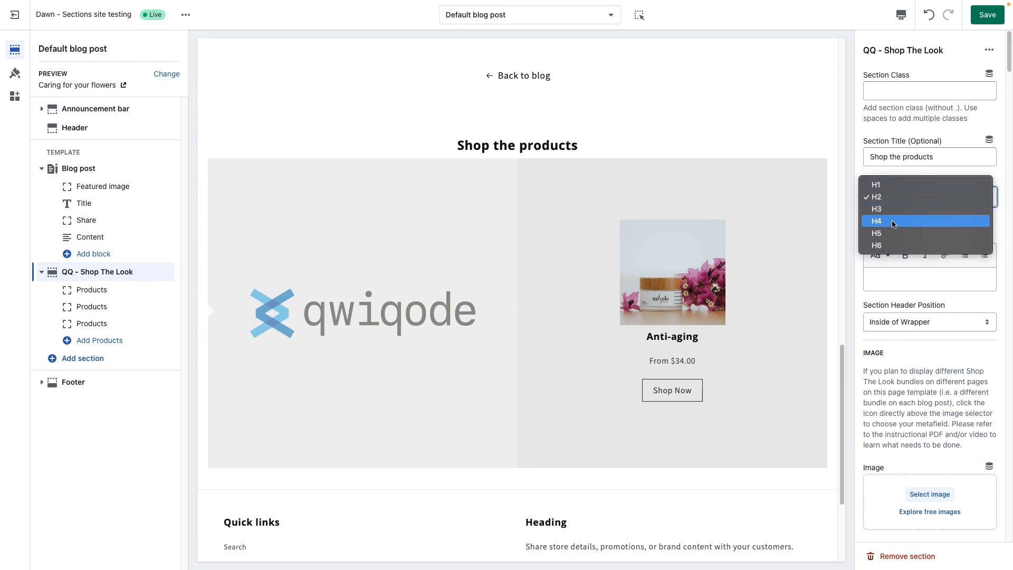
left_click(864, 174)
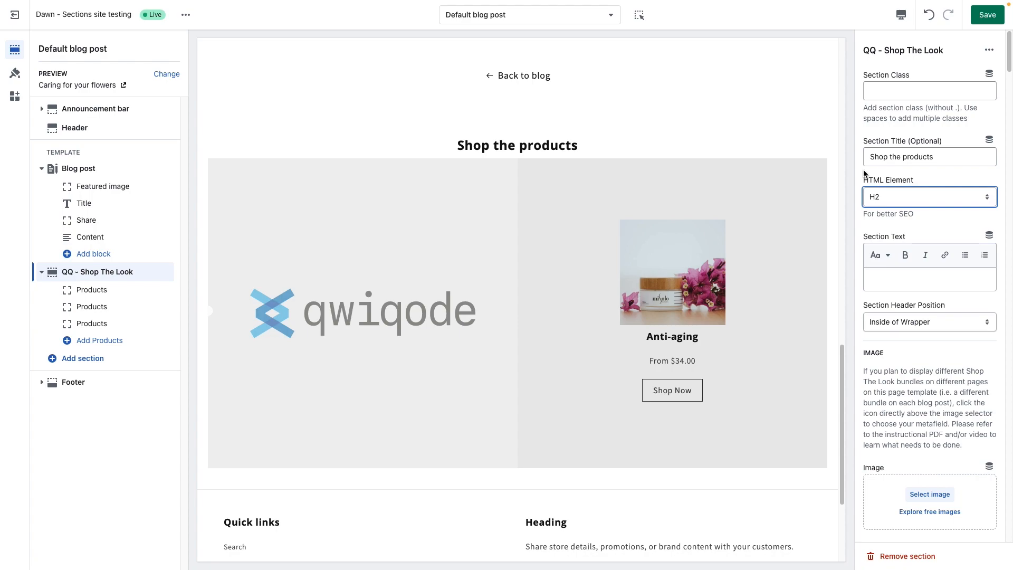
left_click(881, 201)
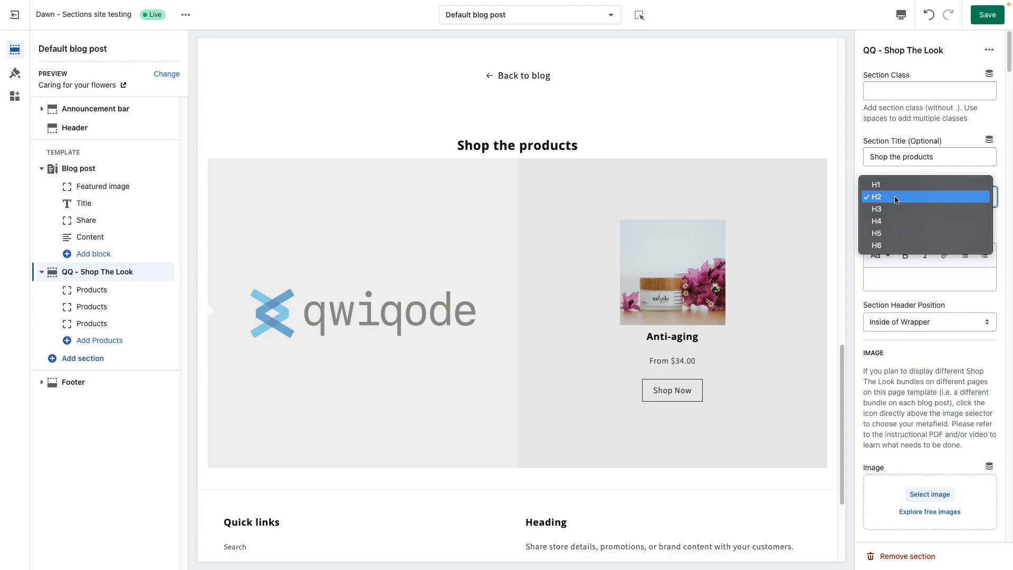
left_click(895, 198)
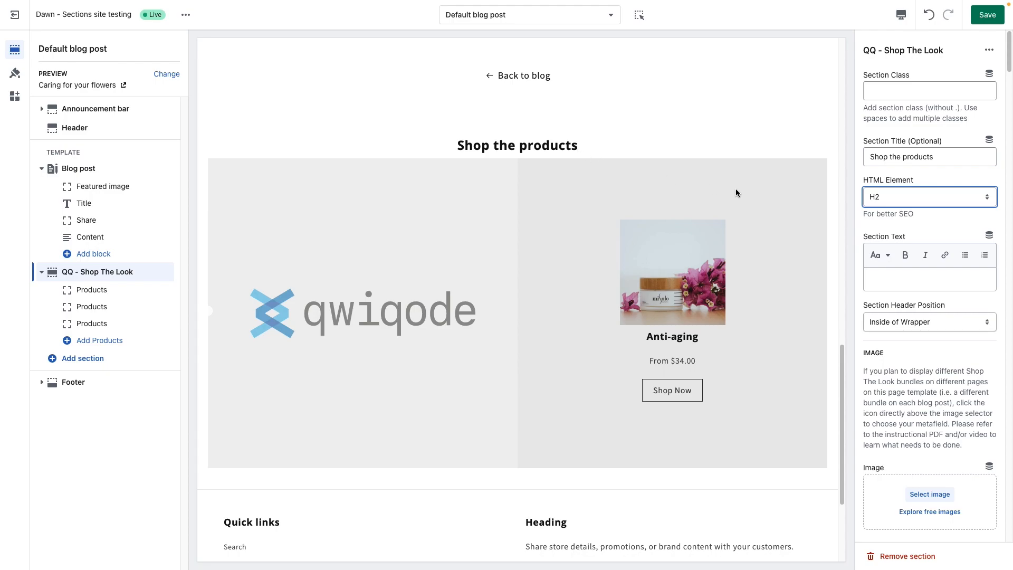
left_click(908, 215)
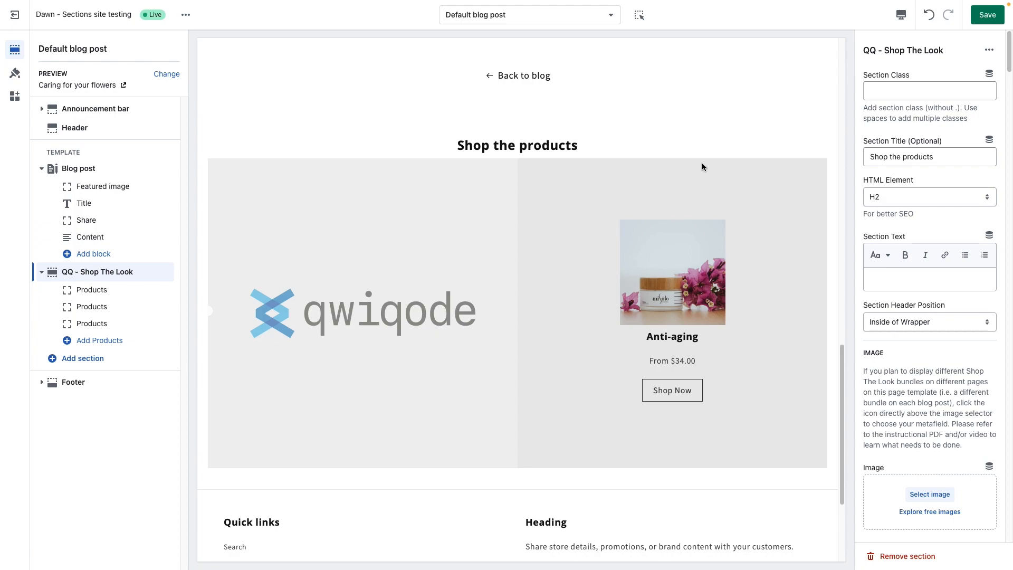
Step: Try H3 and H4 as the section title's HTML element and return it to H2
left_click(916, 198)
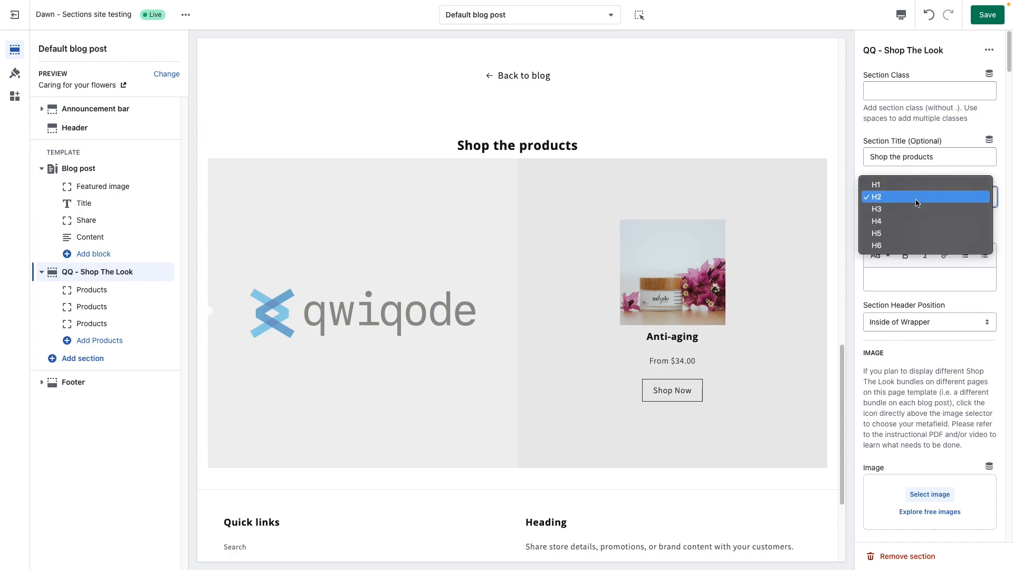
left_click(912, 209)
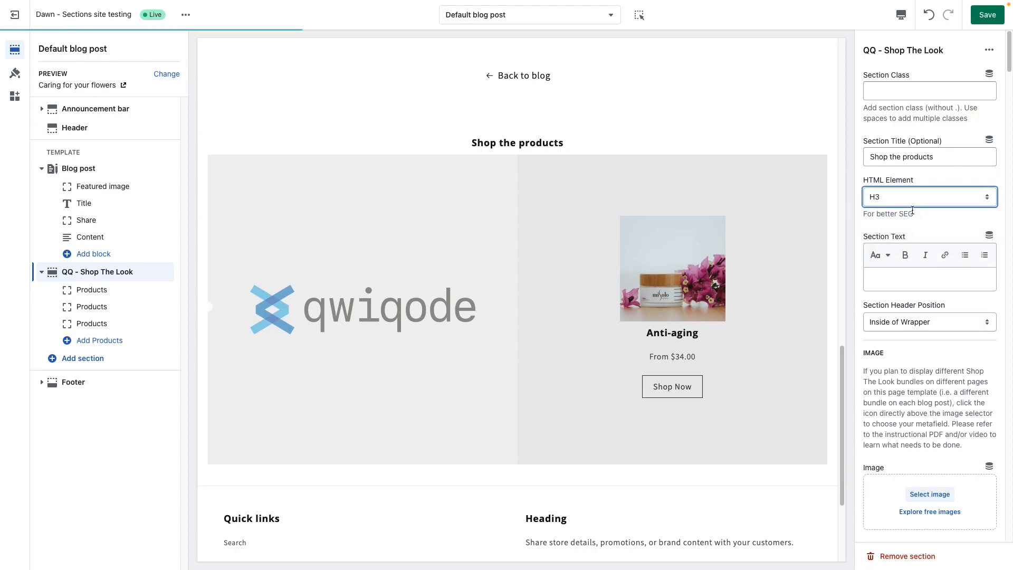
left_click(912, 194)
left_click(903, 209)
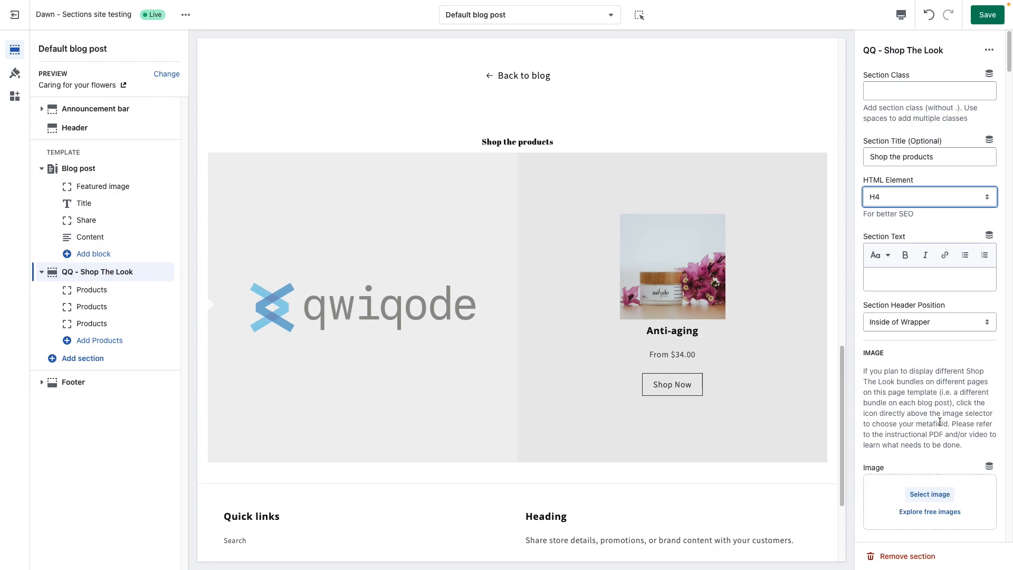
left_click(900, 197)
left_click(905, 173)
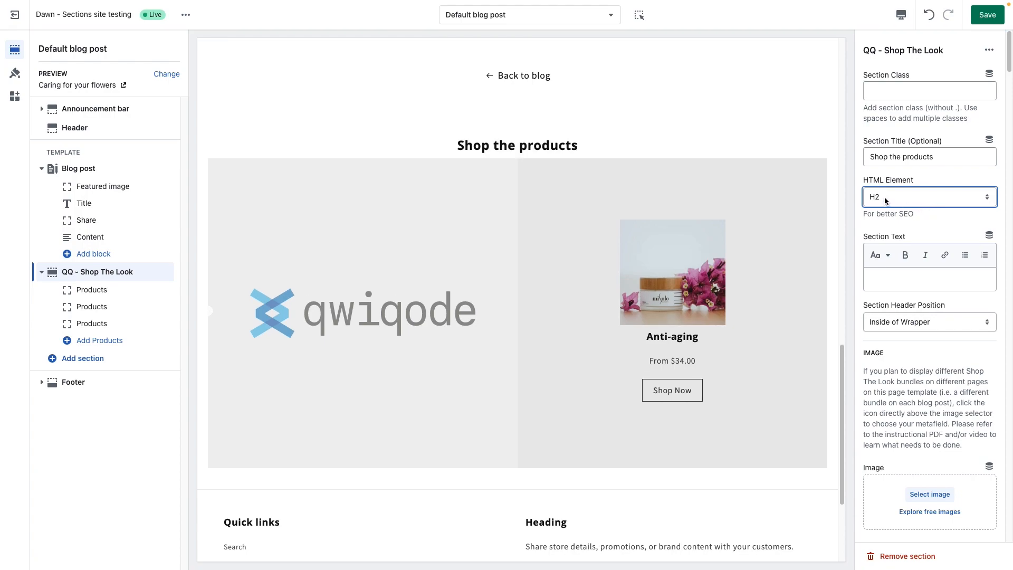
Step: Enter "This is a introduction" as the Shop The Look section's text
left_click(892, 285)
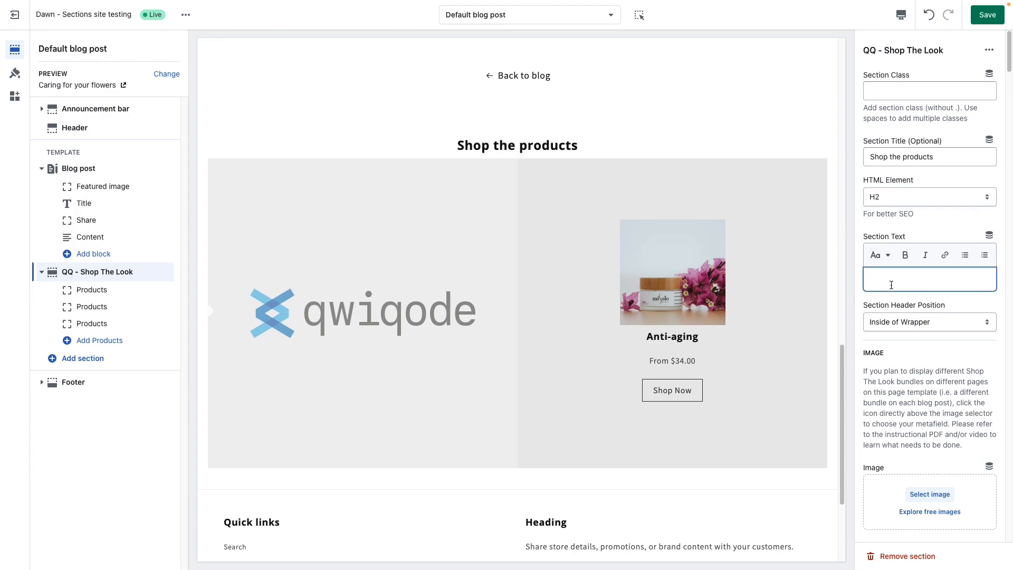
type("This is a intro")
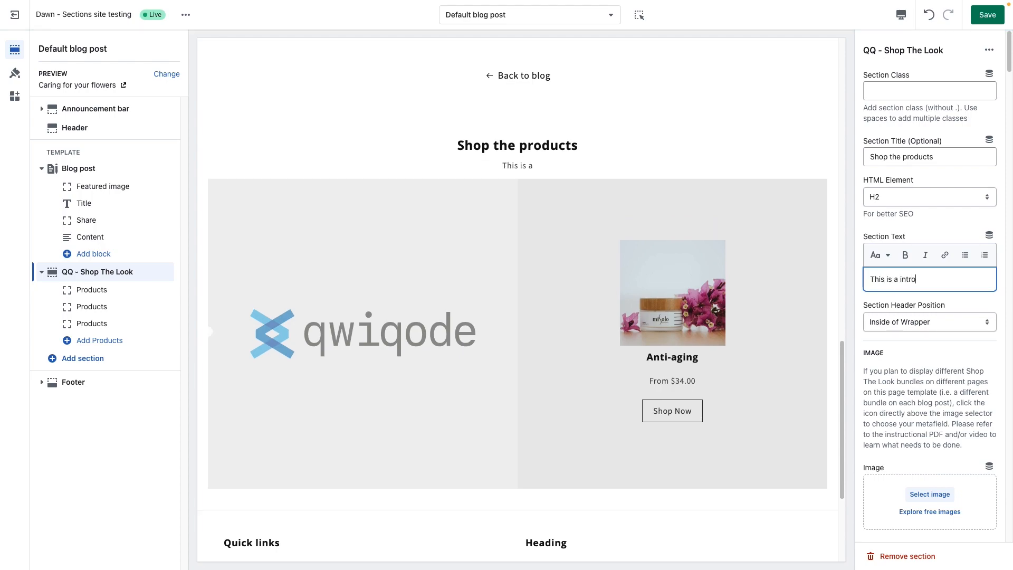
type("dution")
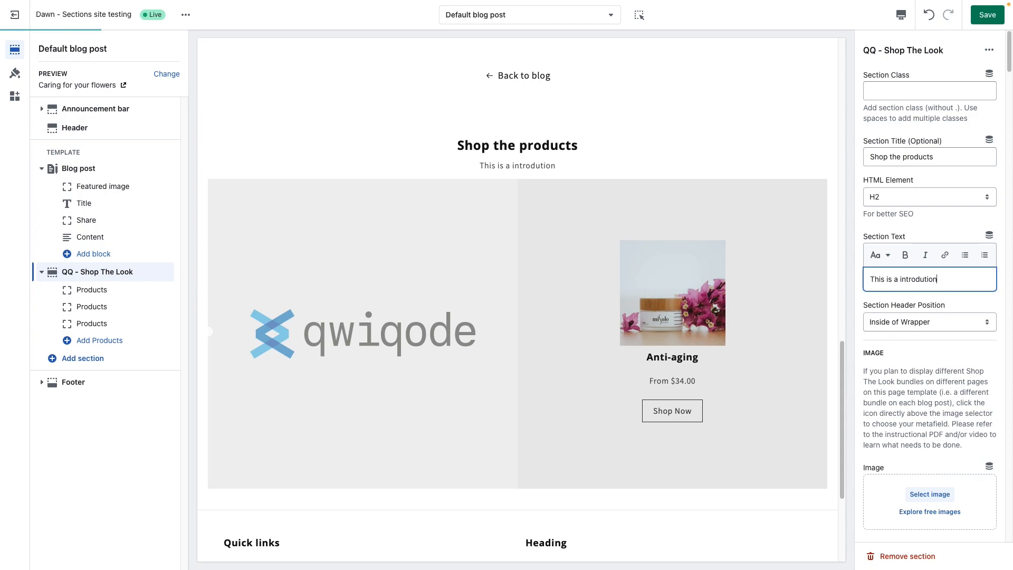
left_click(927, 279)
type("c")
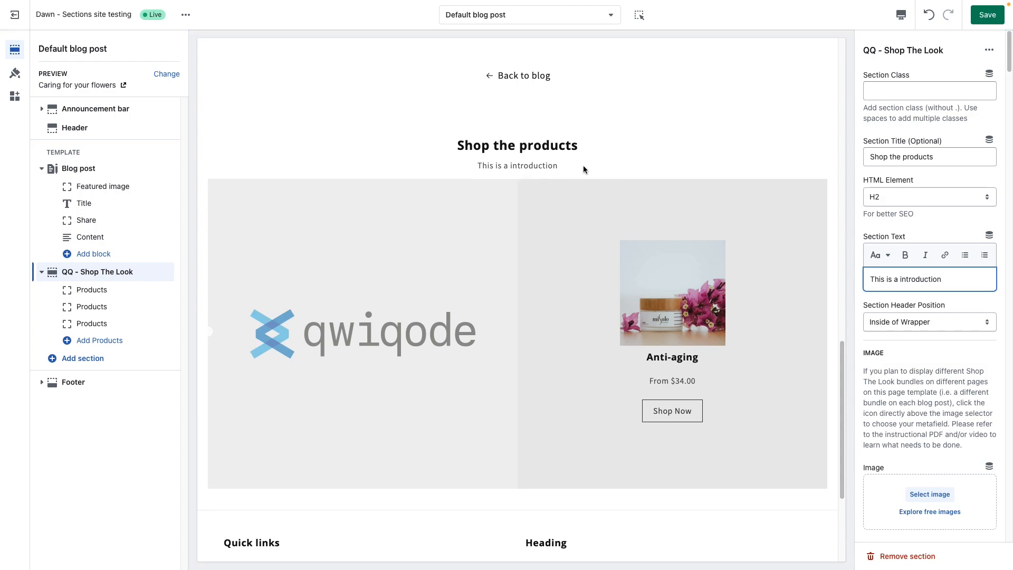
left_click(957, 367)
Step: Choose the front-image-1_1200x JPG of the smiling woman from the file library as the section's main image
scroll(923, 373, "down", 1)
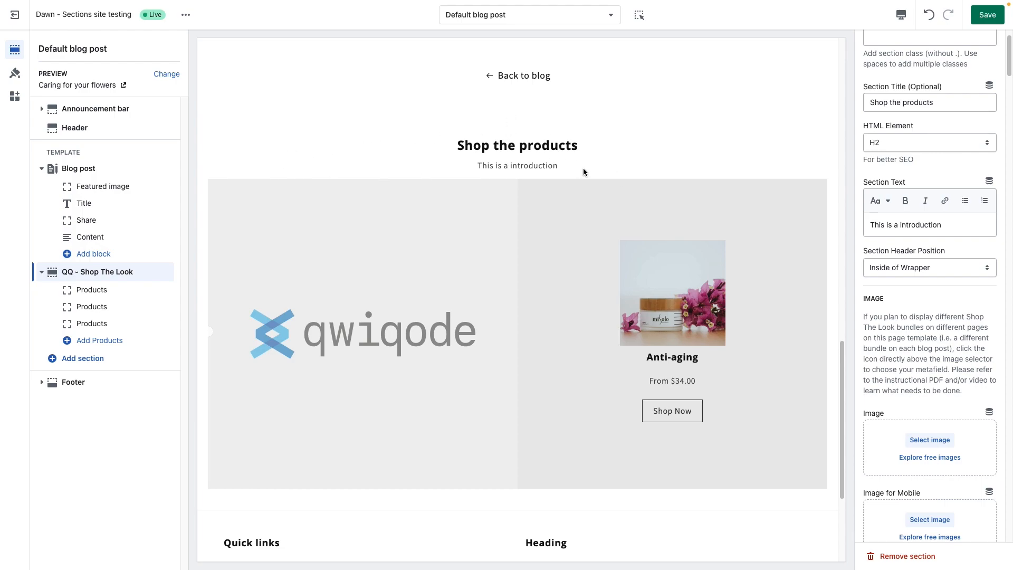
scroll(900, 316, "down", 3)
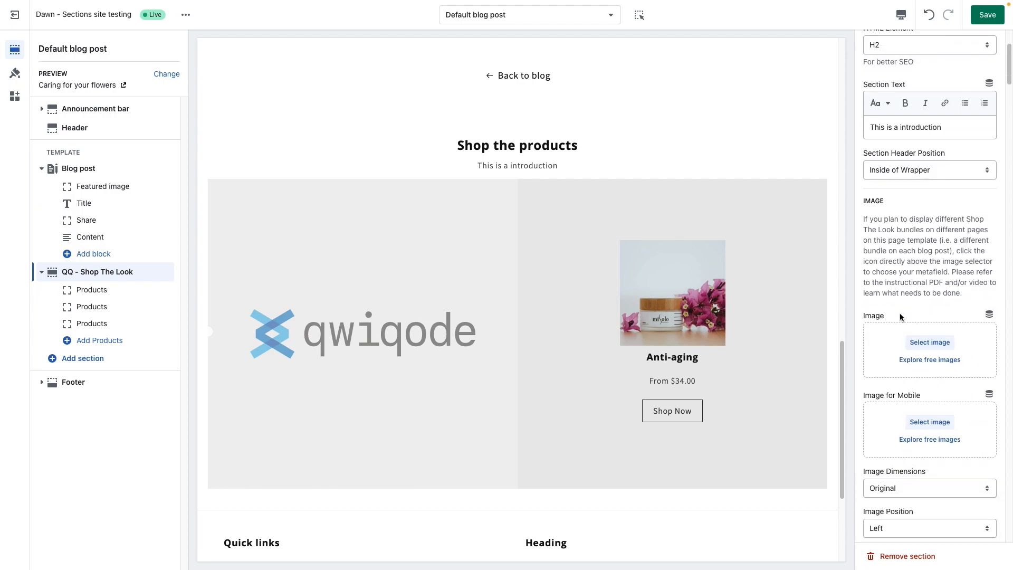
scroll(864, 278, "down", 1)
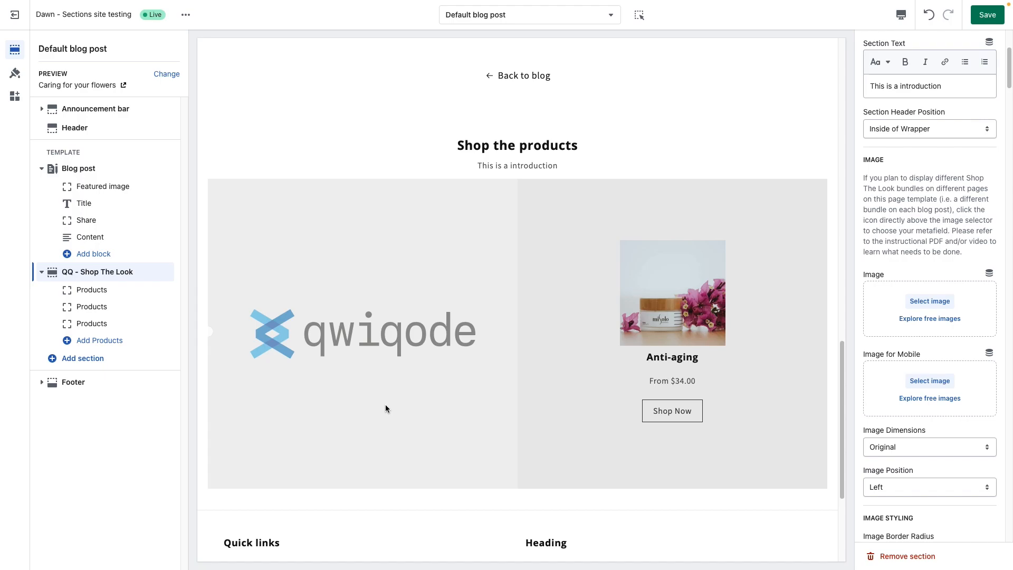
left_click(927, 302)
scroll(391, 385, "down", 3)
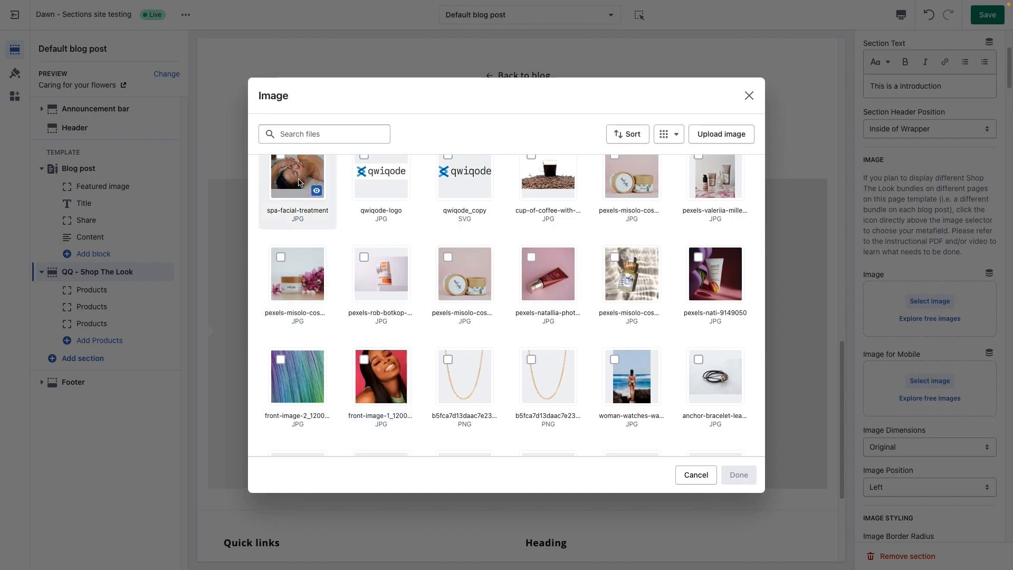
scroll(299, 183, "up", 1)
left_click(391, 383)
left_click(731, 473)
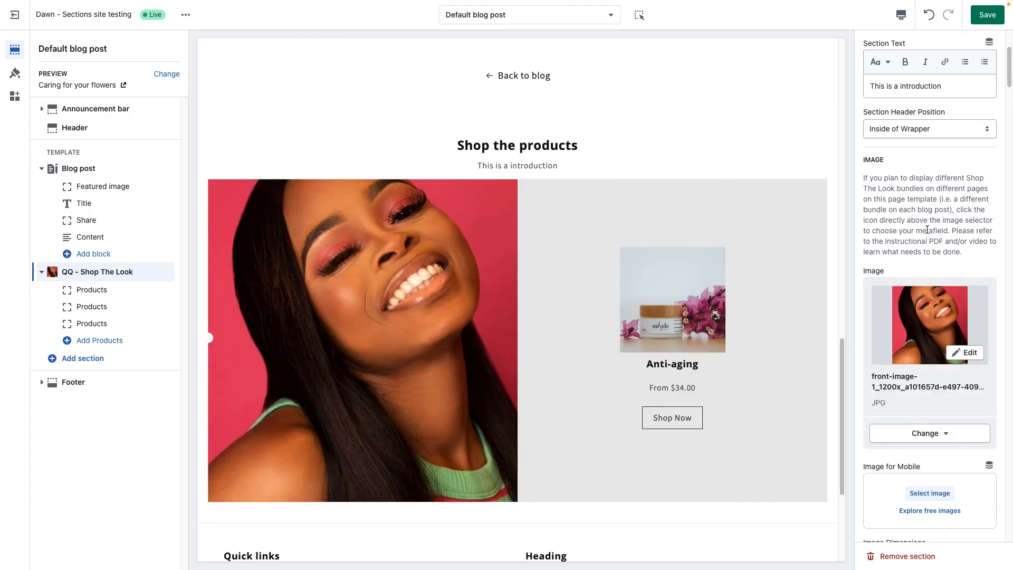
Step: Try the Landscape, Portrait and Square image dimensions for the section image and return it to Original
scroll(914, 445, "down", 2)
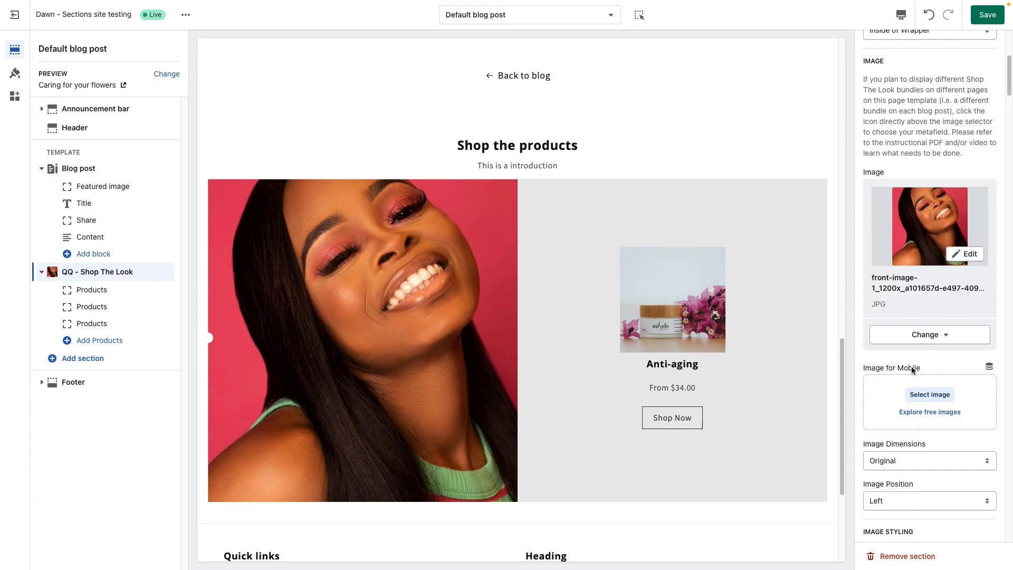
scroll(882, 445, "down", 3)
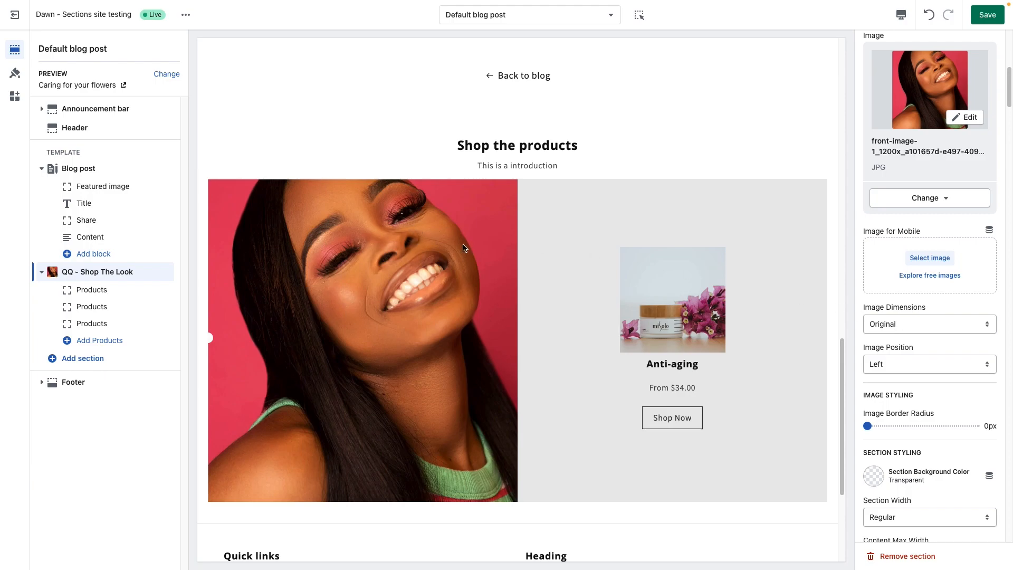
left_click(937, 329)
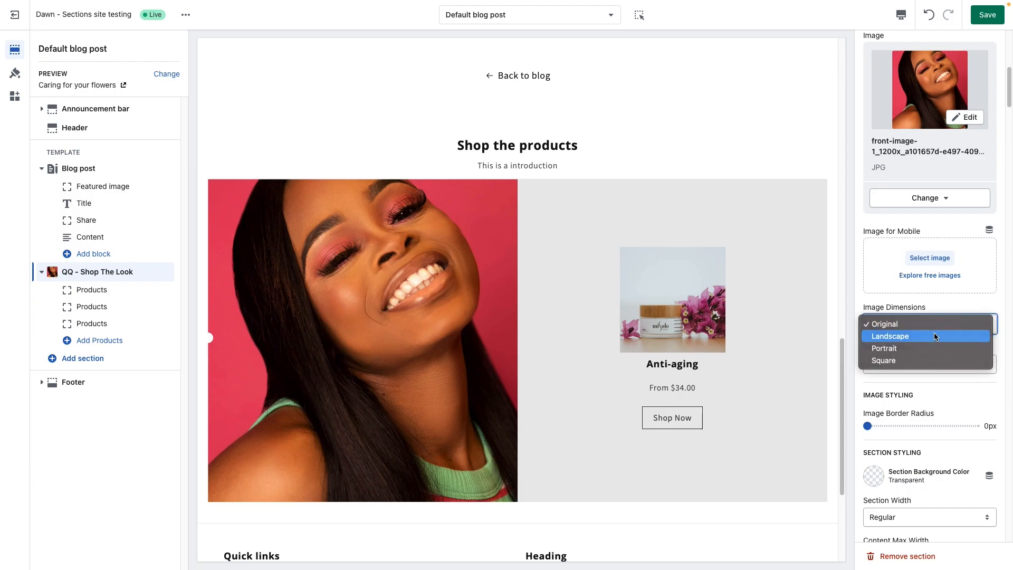
left_click(934, 335)
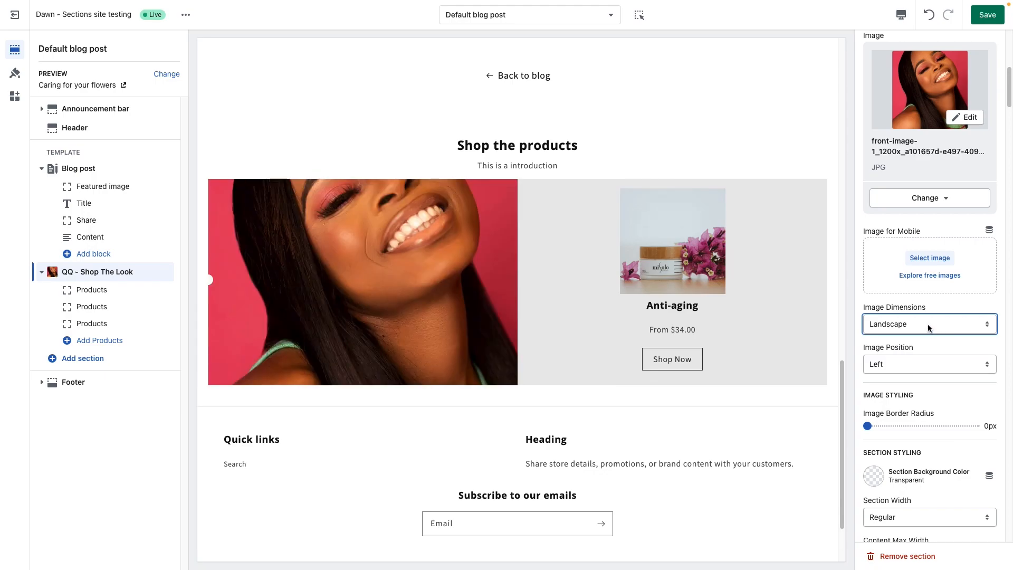
left_click(955, 326)
left_click(945, 336)
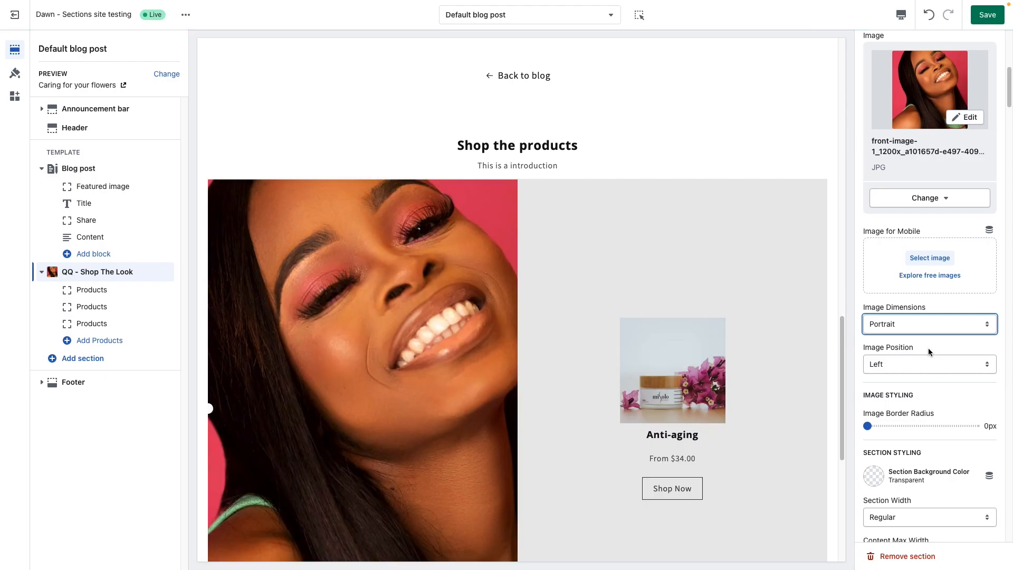
left_click(926, 324)
left_click(921, 339)
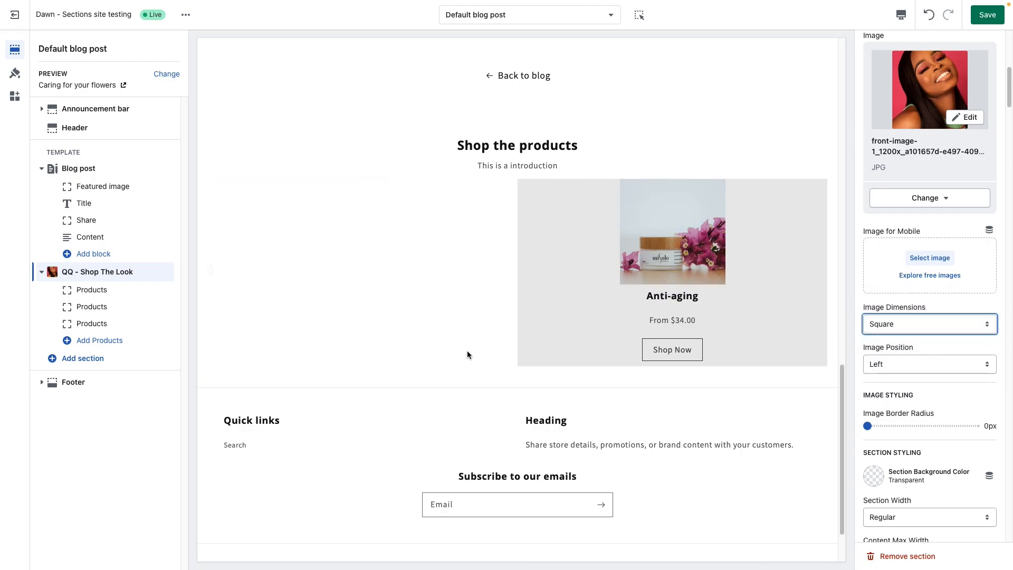
left_click(890, 329)
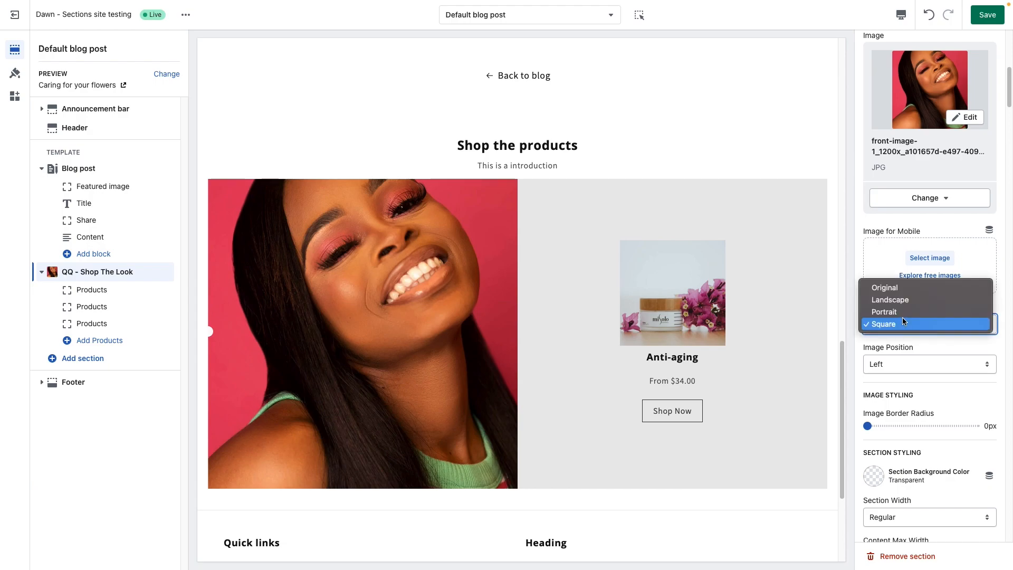
left_click(912, 287)
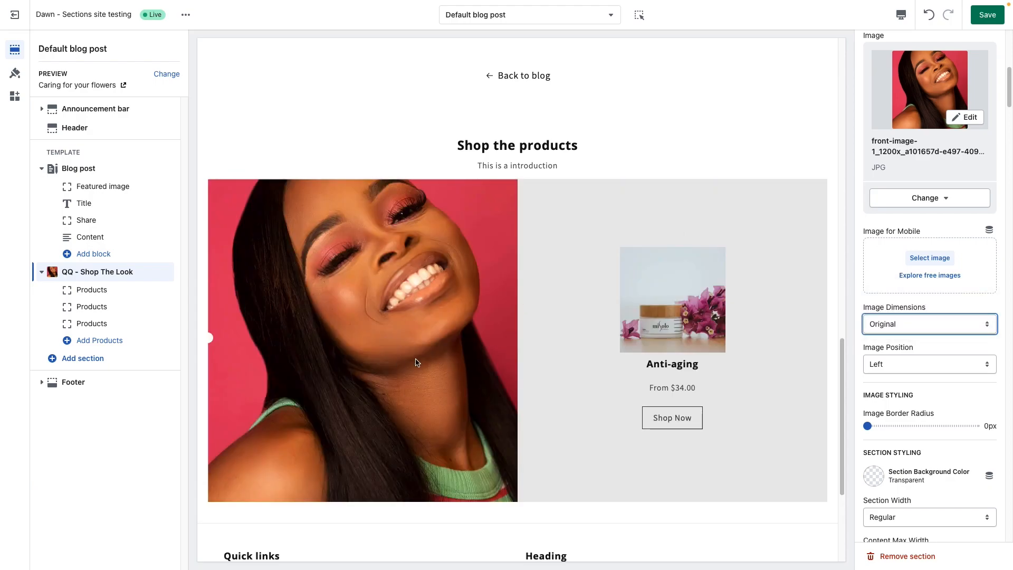
Step: Try the Right image position for the section and return it to Left
scroll(892, 369, "down", 1)
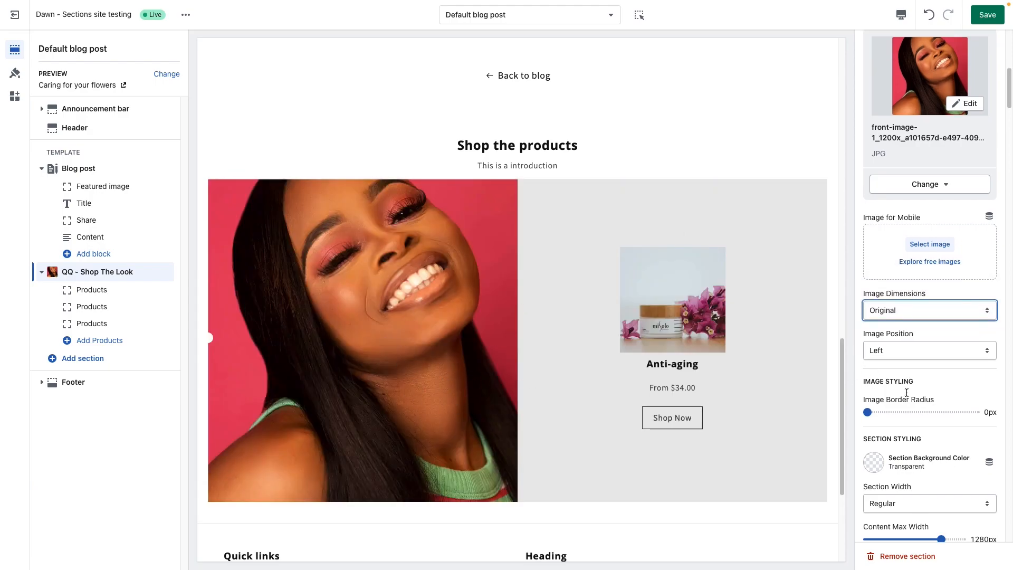
left_click(898, 341)
left_click(897, 355)
left_click(898, 348)
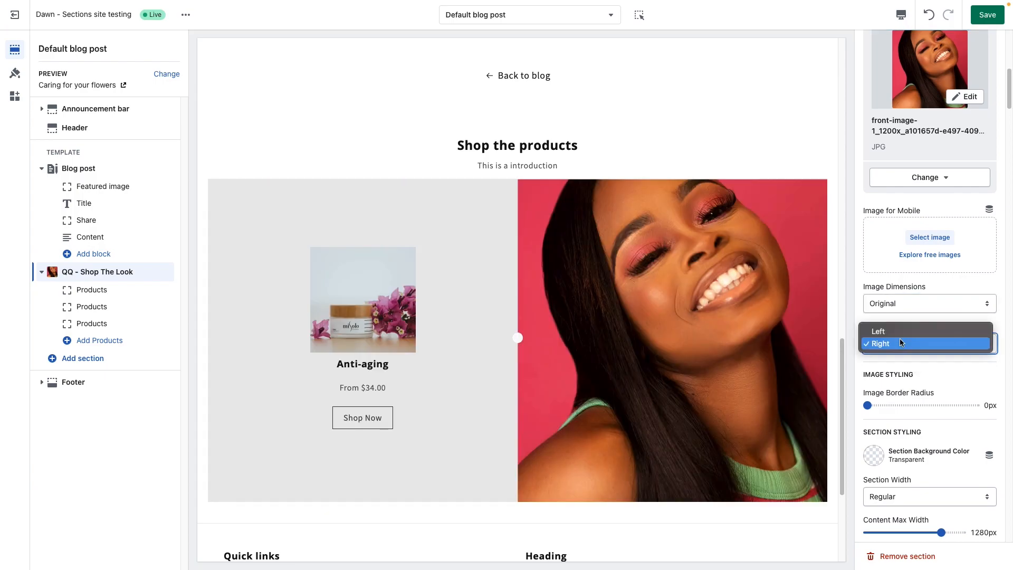
left_click(891, 331)
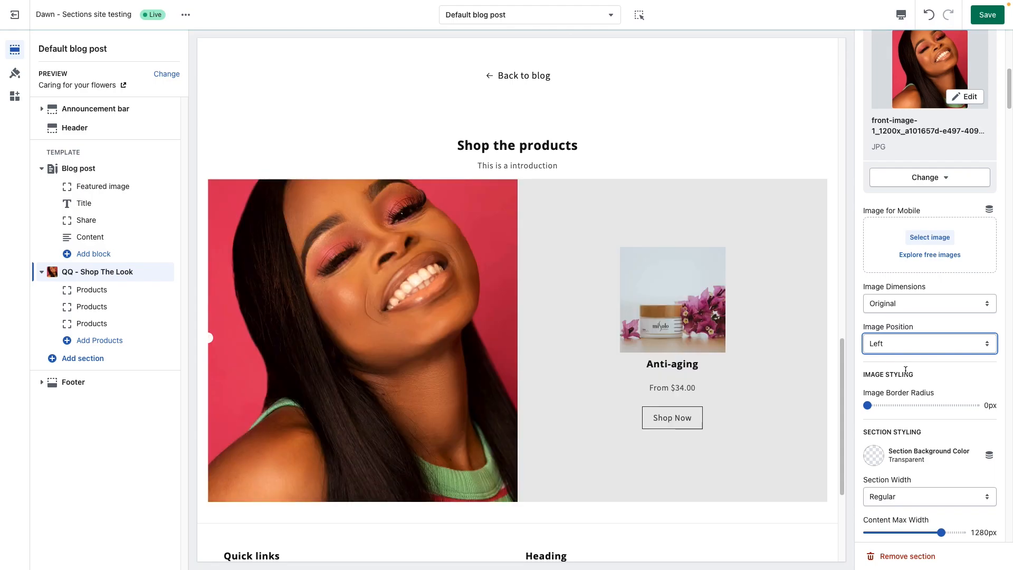
Step: Round the section image's corners with an image border radius of 30px
scroll(911, 379, "down", 3)
scroll(912, 379, "down", 2)
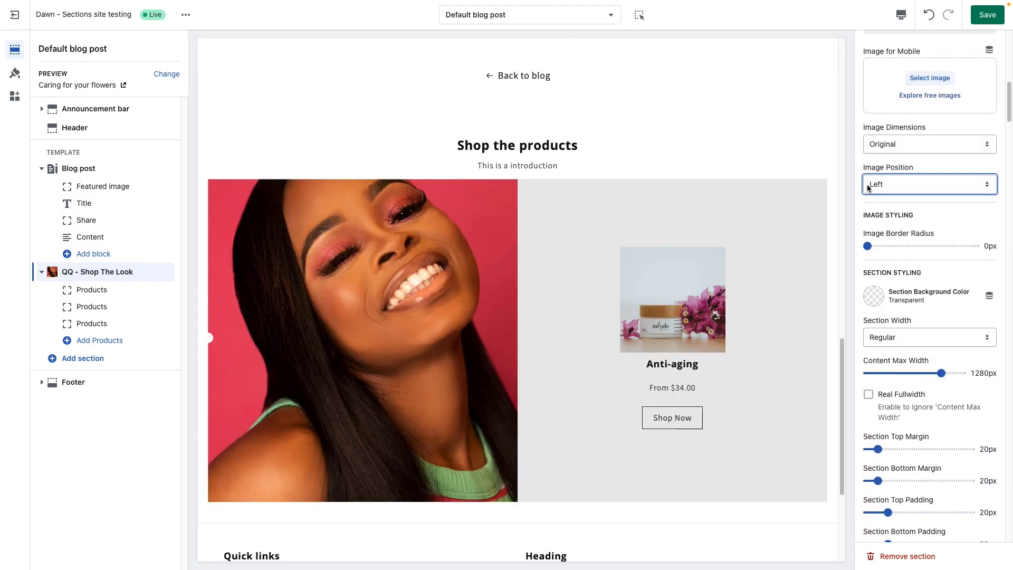
left_click(887, 246)
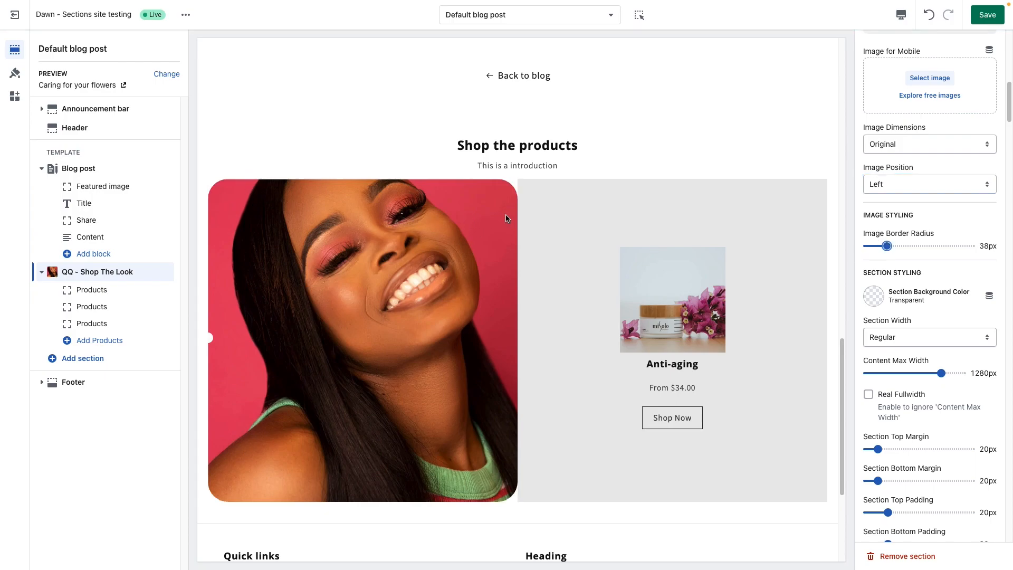
left_click_drag(891, 252, 883, 246)
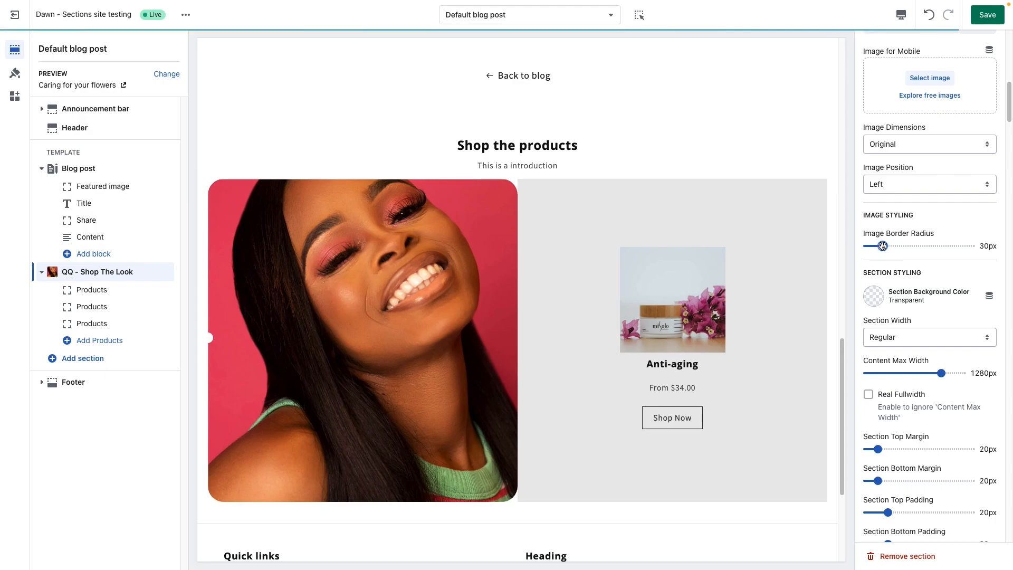
Step: Try background color #E9E9E9 for the section and set it to the lighter grey #F5F5F5
scroll(903, 315, "down", 1)
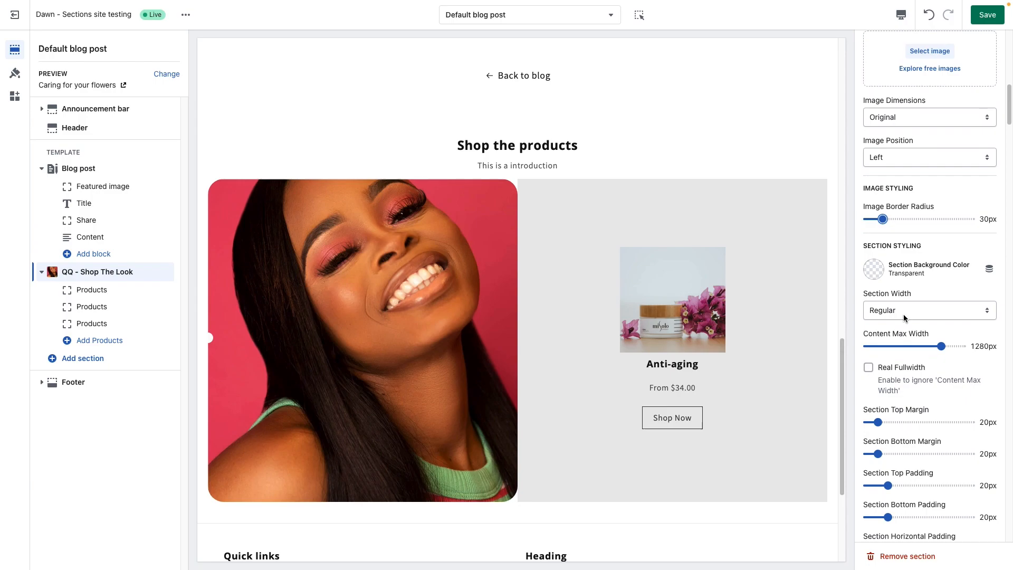
left_click(872, 271)
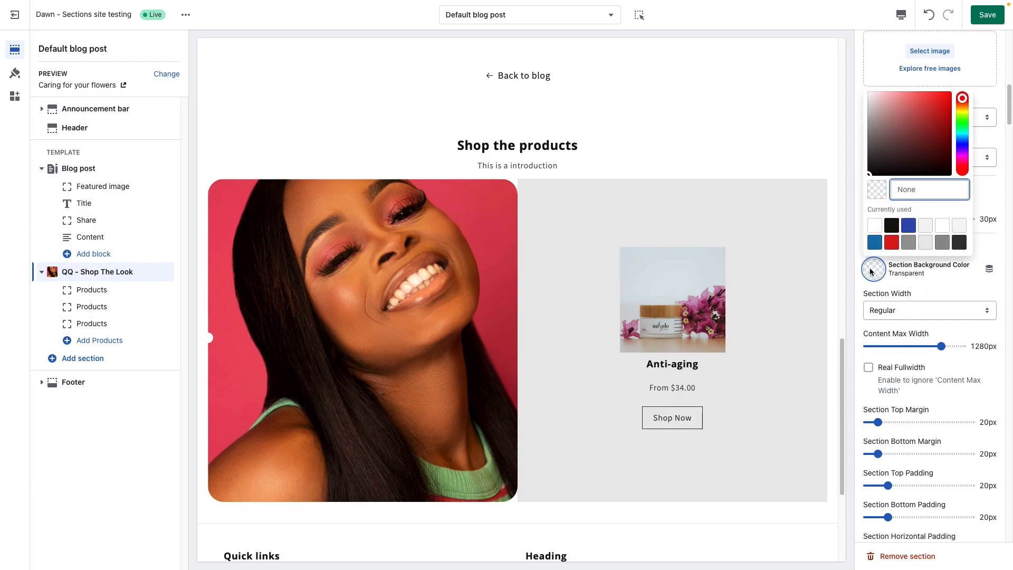
left_click(926, 244)
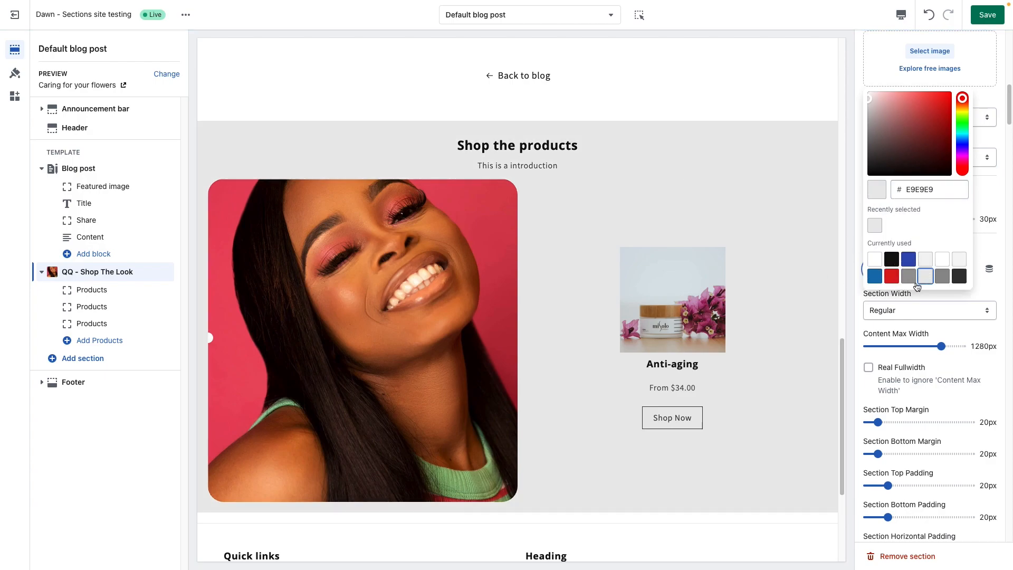
left_click(956, 263)
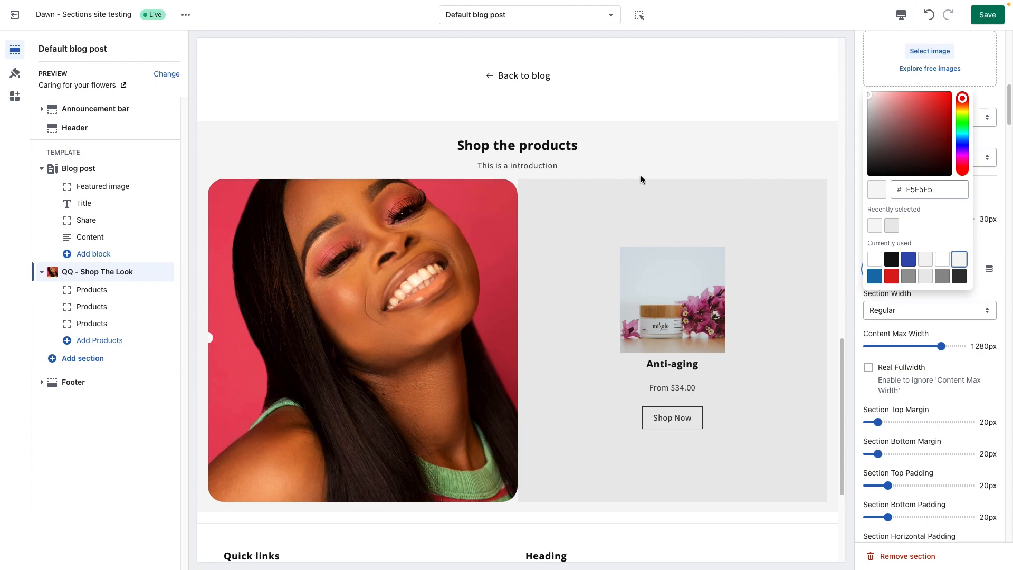
left_click(883, 331)
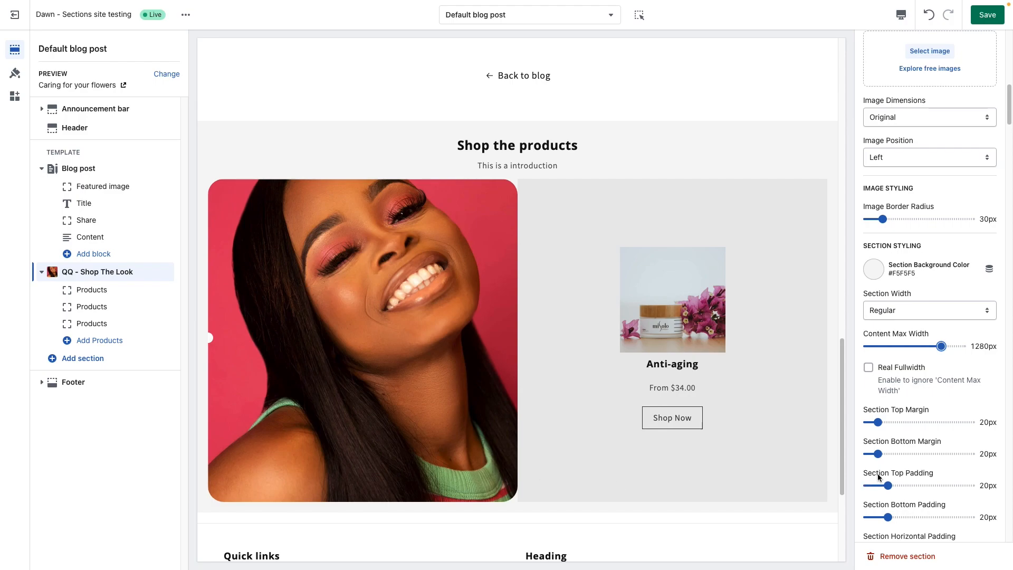
Step: Try content max widths of 1020px and 860px, settle on 1120px, and set the section width to Fullwidth
scroll(811, 400, "up", 1)
scroll(810, 400, "up", 5)
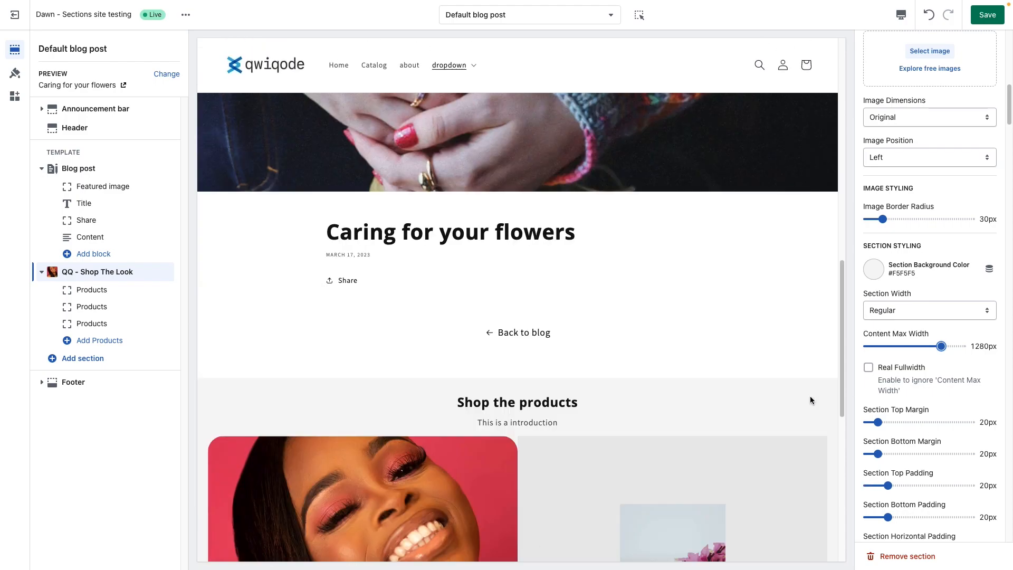
scroll(811, 400, "down", 9)
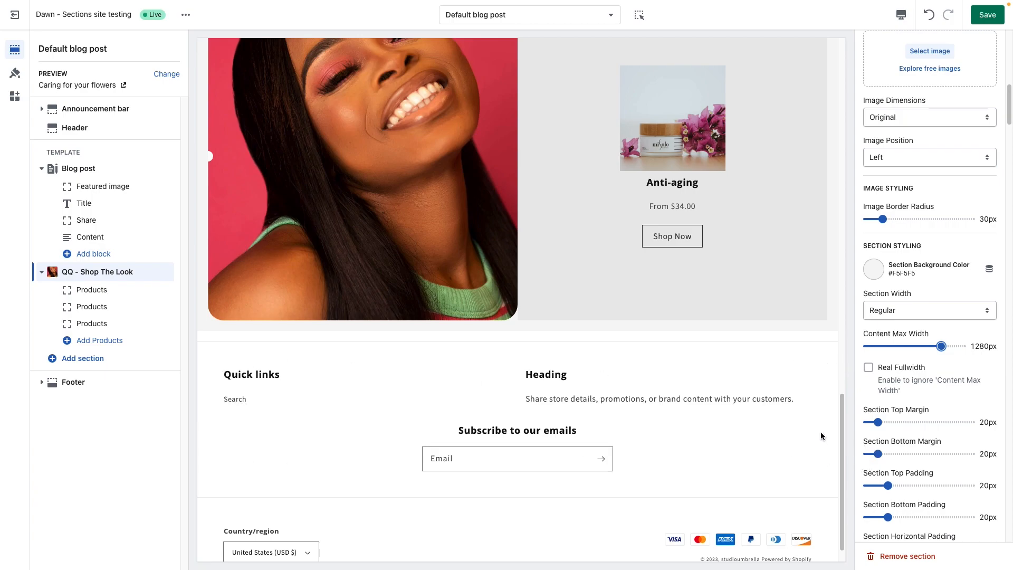
scroll(821, 431, "up", 1)
left_click_drag(926, 351, 917, 348)
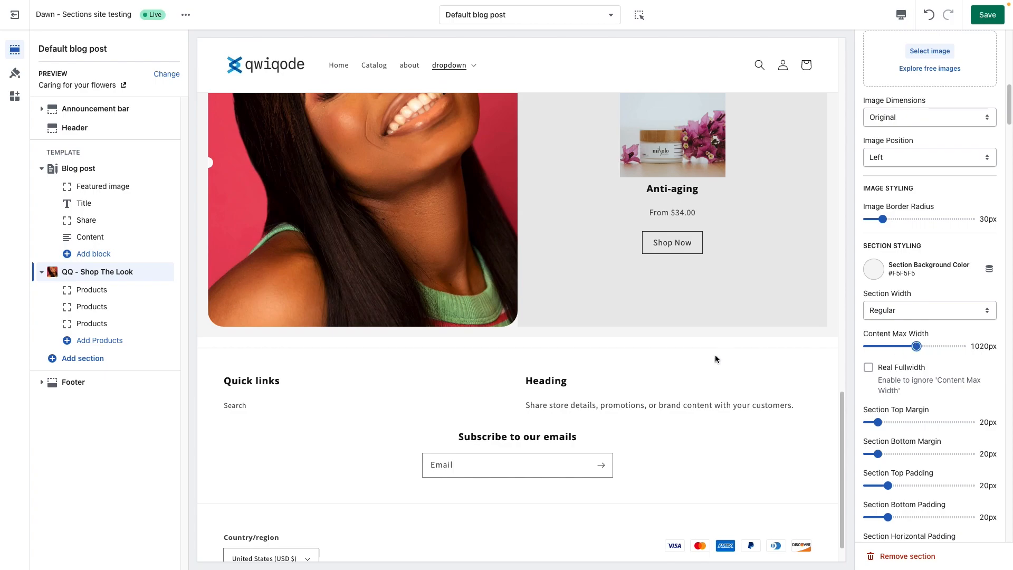
scroll(716, 370, "up", 1)
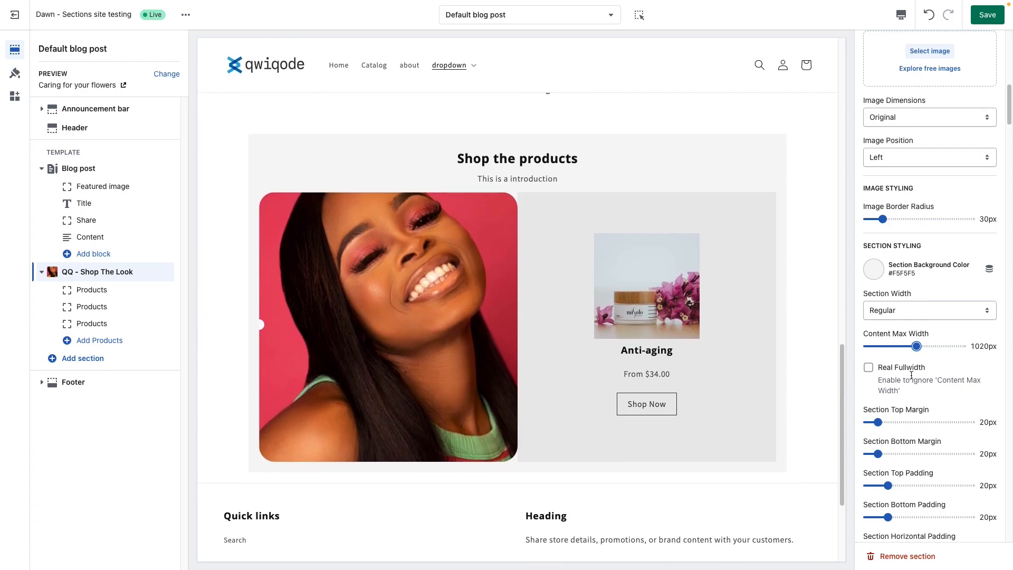
left_click_drag(914, 347, 904, 347)
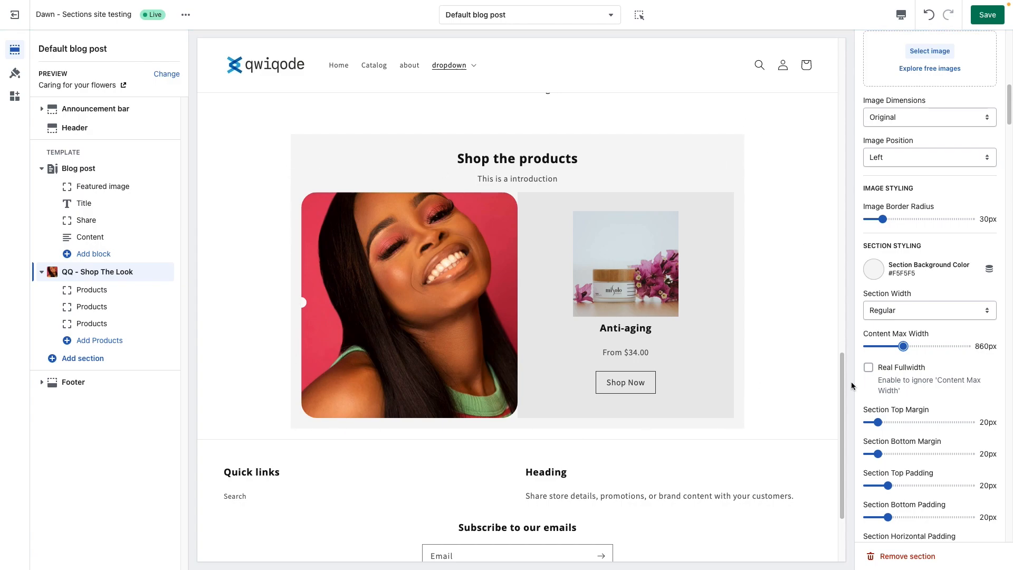
left_click_drag(904, 347, 927, 344)
left_click(910, 311)
left_click(909, 323)
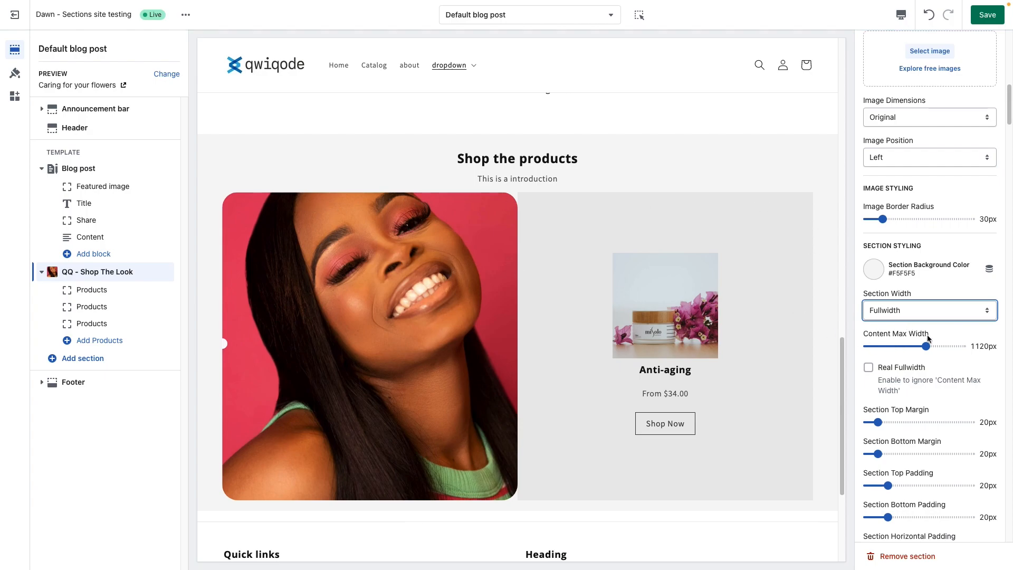
Step: Try the Real Fullwidth option for the section and turn it back off
left_click_drag(935, 334, 863, 333)
left_click(885, 332)
left_click(870, 369)
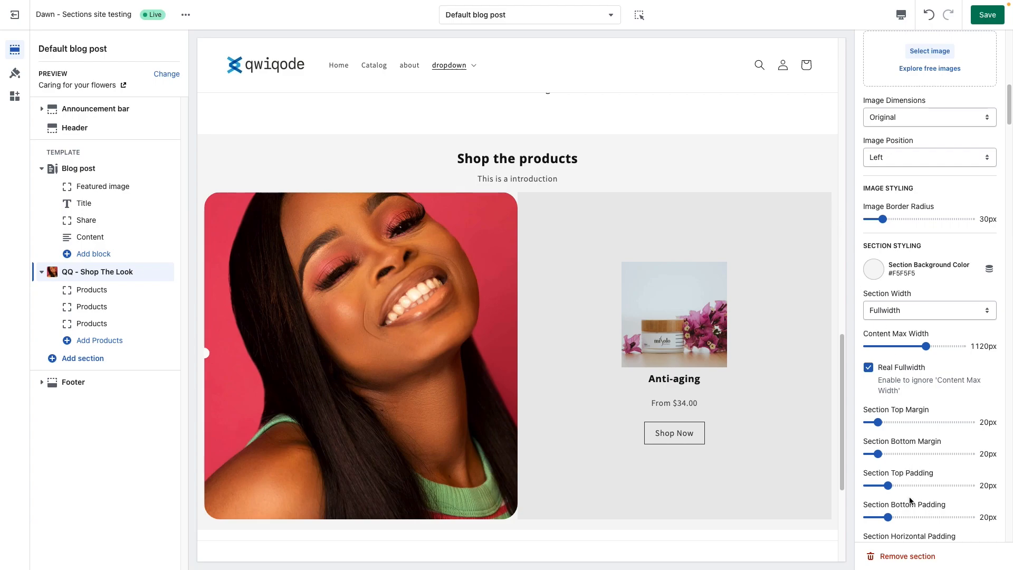
left_click(868, 367)
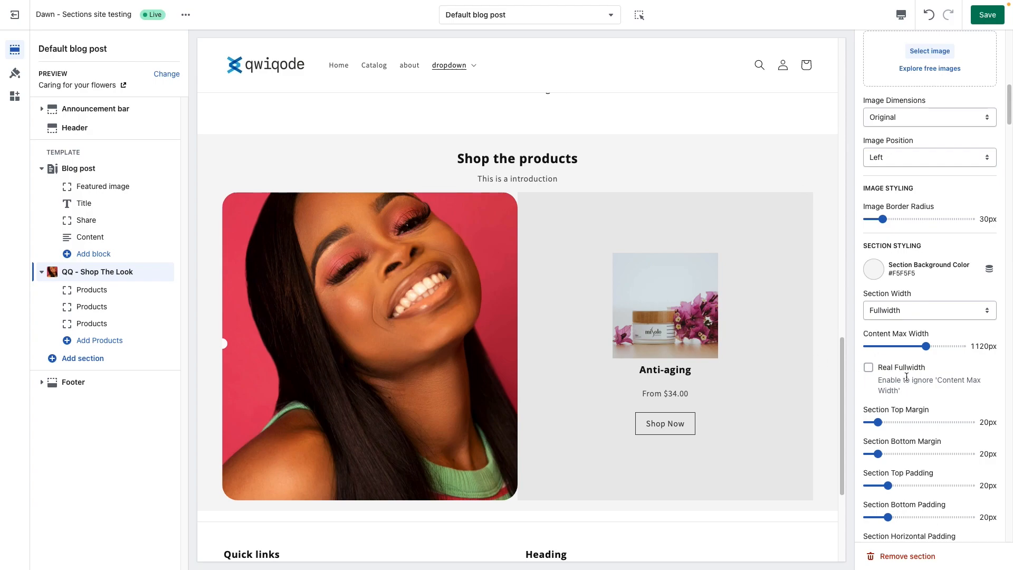
Step: Set the section's top margin to 110px and its bottom margin to 108px
scroll(904, 376, "down", 3)
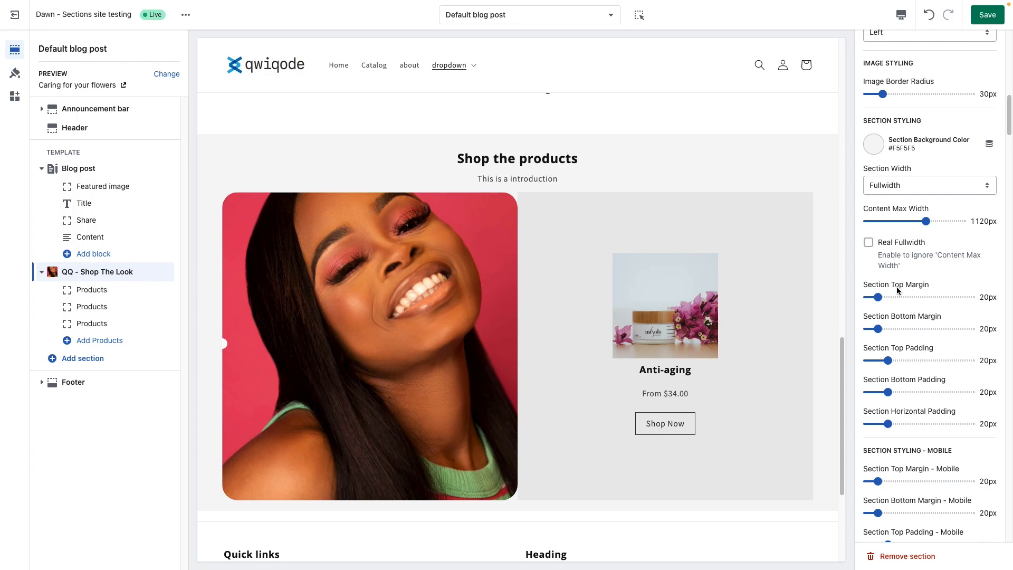
left_click(906, 297)
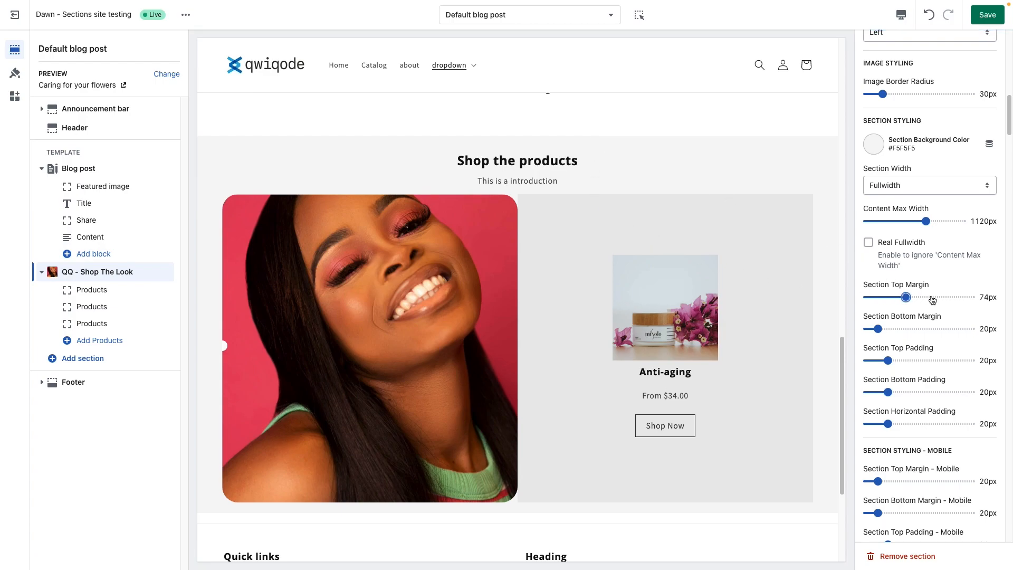
left_click(922, 297)
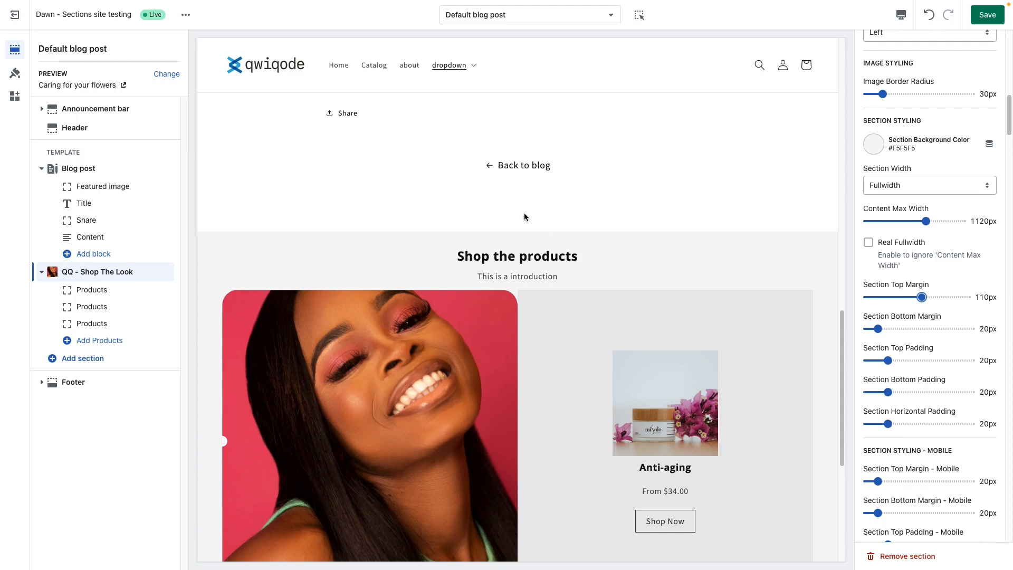
scroll(556, 311, "down", 4)
left_click(915, 328)
scroll(565, 467, "down", 1)
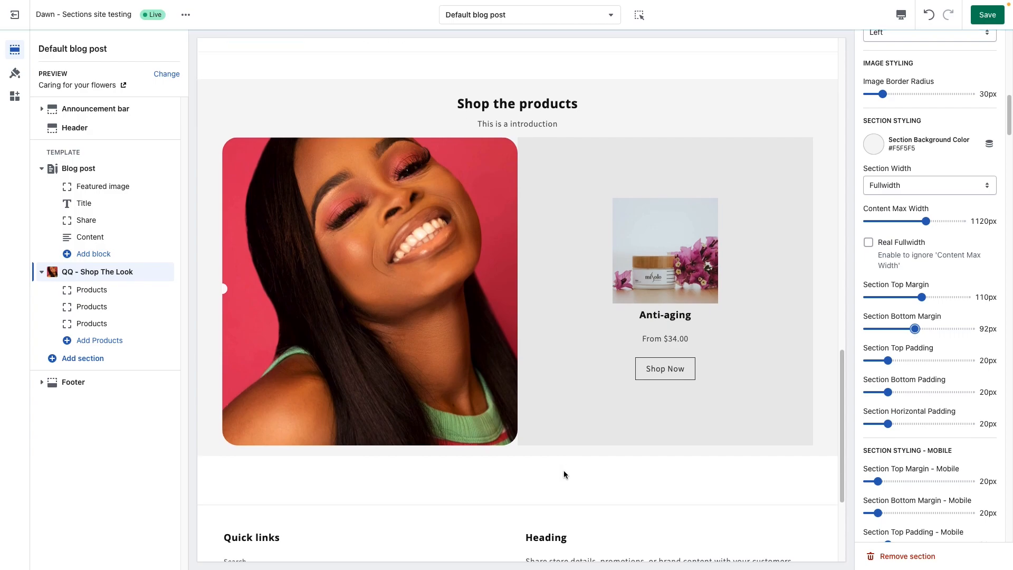
left_click_drag(919, 330, 921, 331)
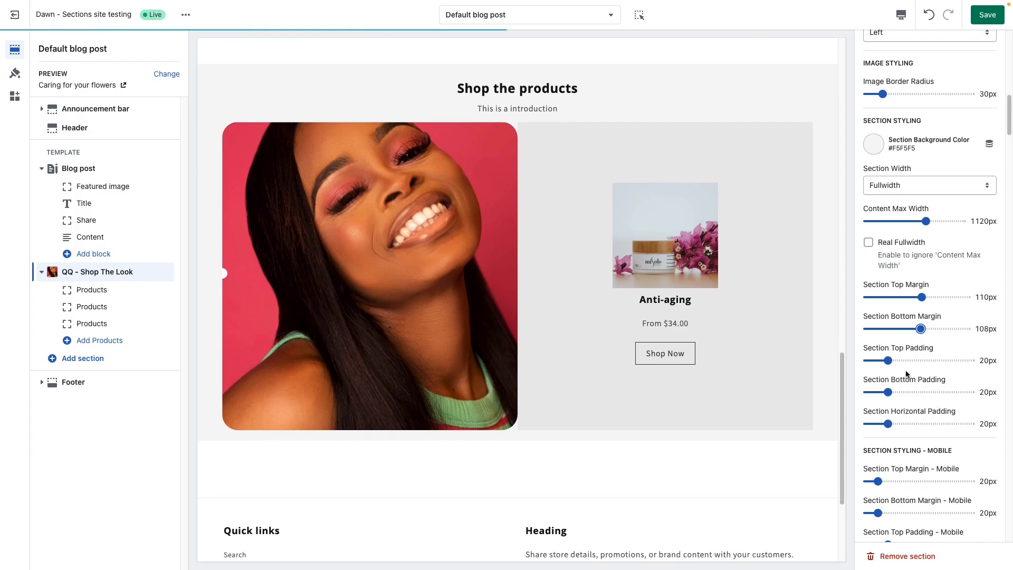
Step: Set the section's top padding to 42px and its bottom padding to 50px
scroll(653, 381, "up", 1)
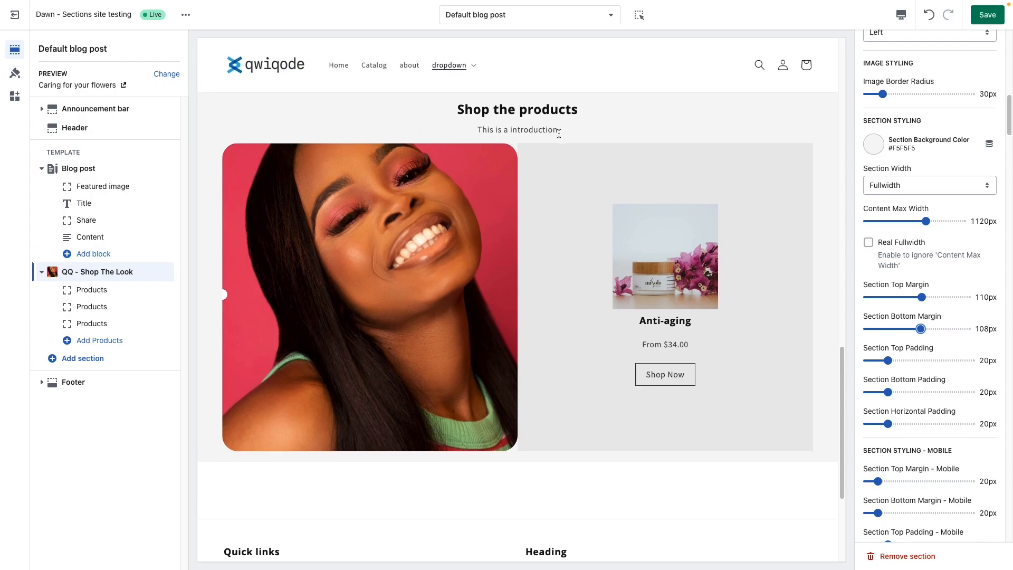
scroll(552, 125, "up", 1)
left_click(911, 361)
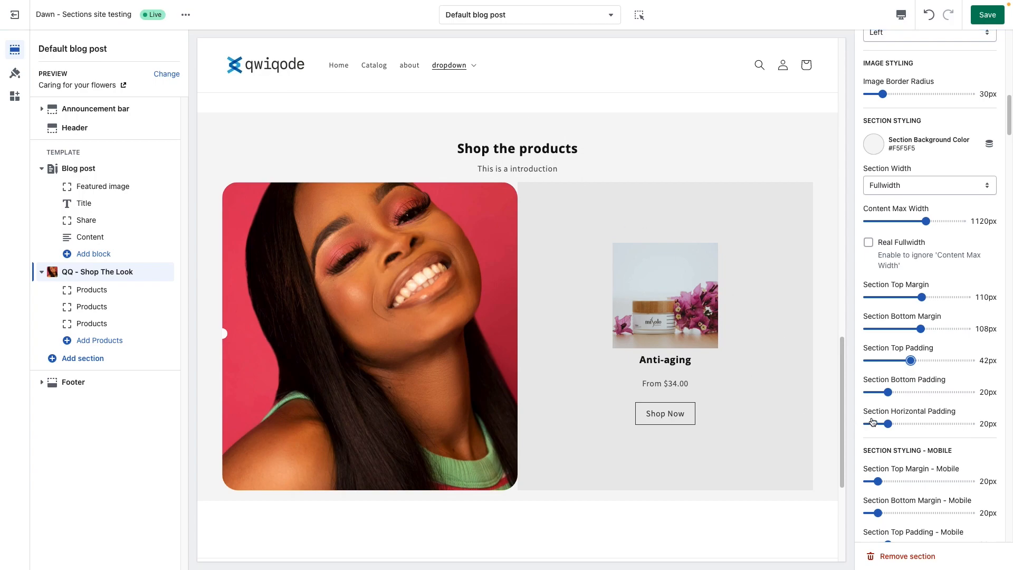
left_click(909, 392)
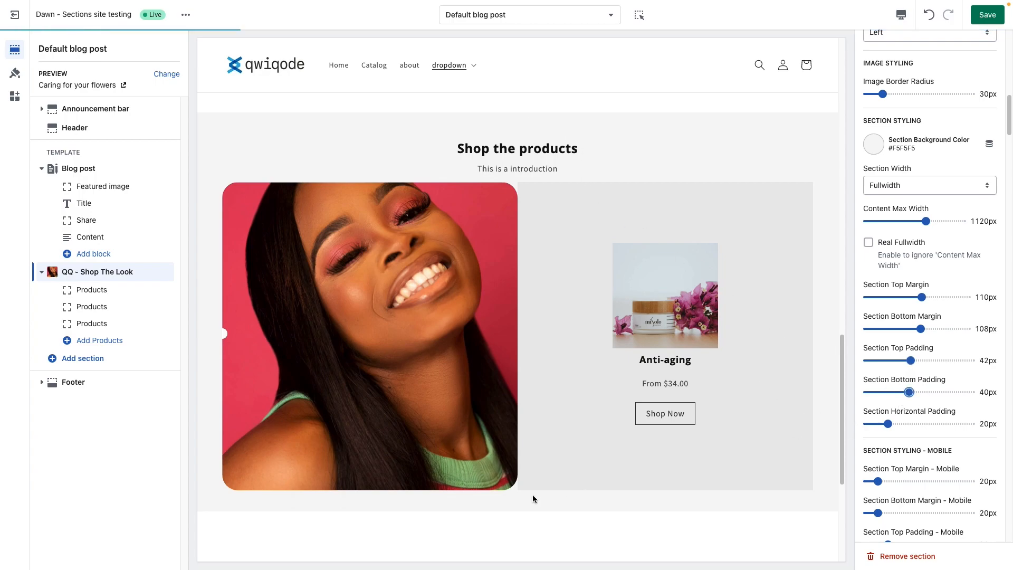
left_click_drag(915, 394, 919, 393)
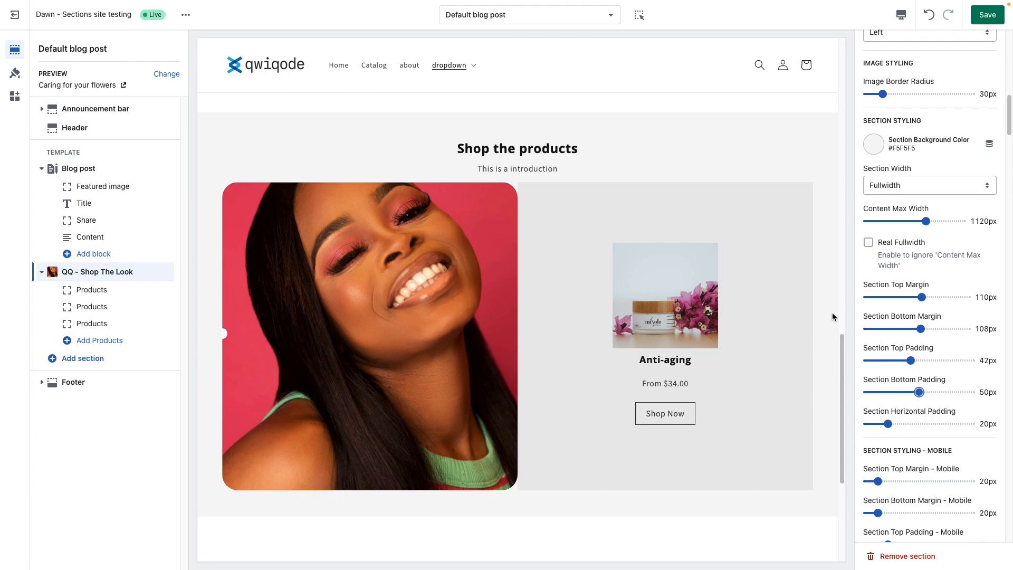
Step: Test horizontal paddings of 56px and 0px with Real Fullwidth, settling on 28px with Real Fullwidth off
left_click(911, 423)
left_click(926, 423)
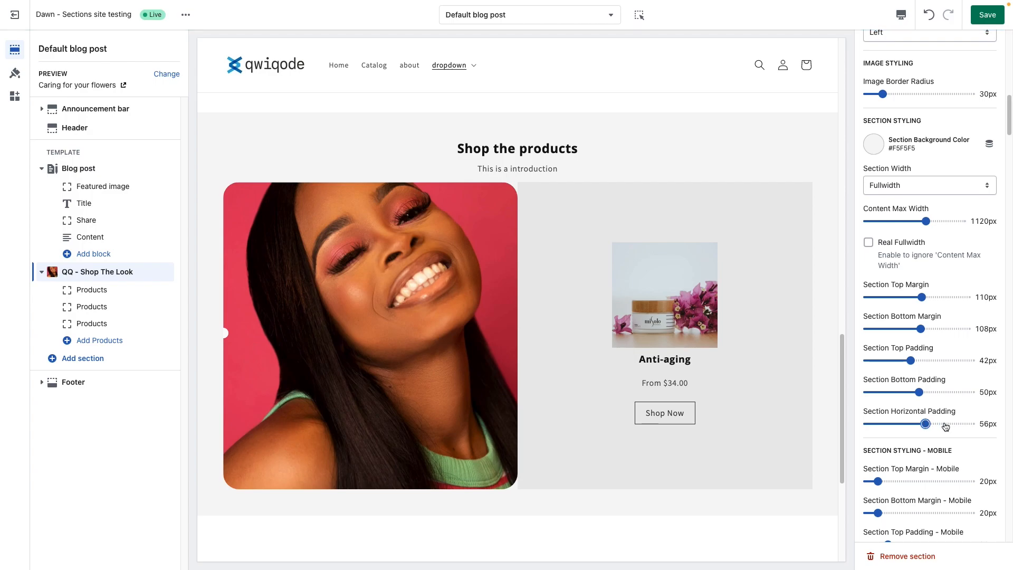
left_click(868, 242)
left_click_drag(926, 423, 852, 425)
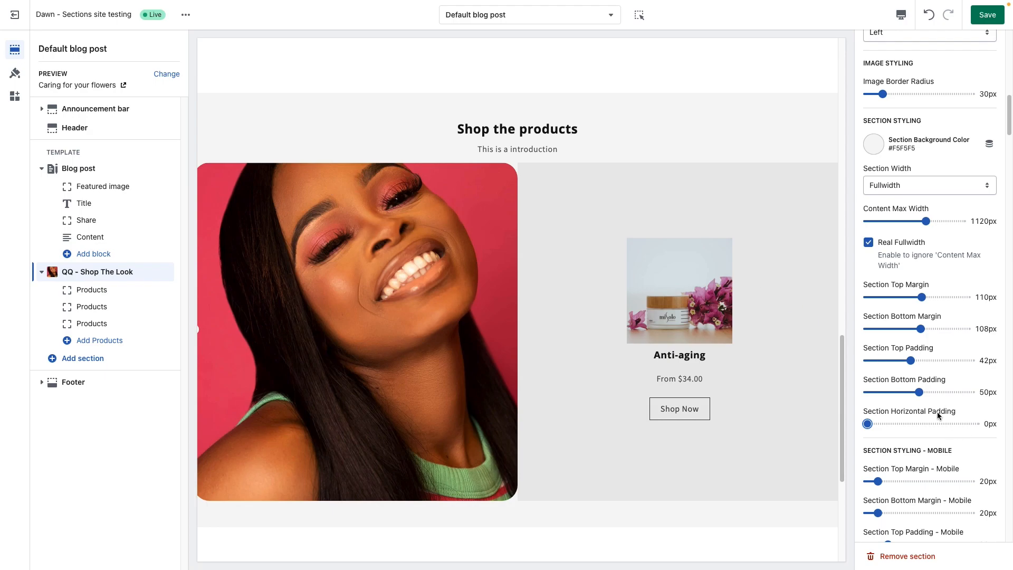
left_click(896, 424)
left_click(878, 246)
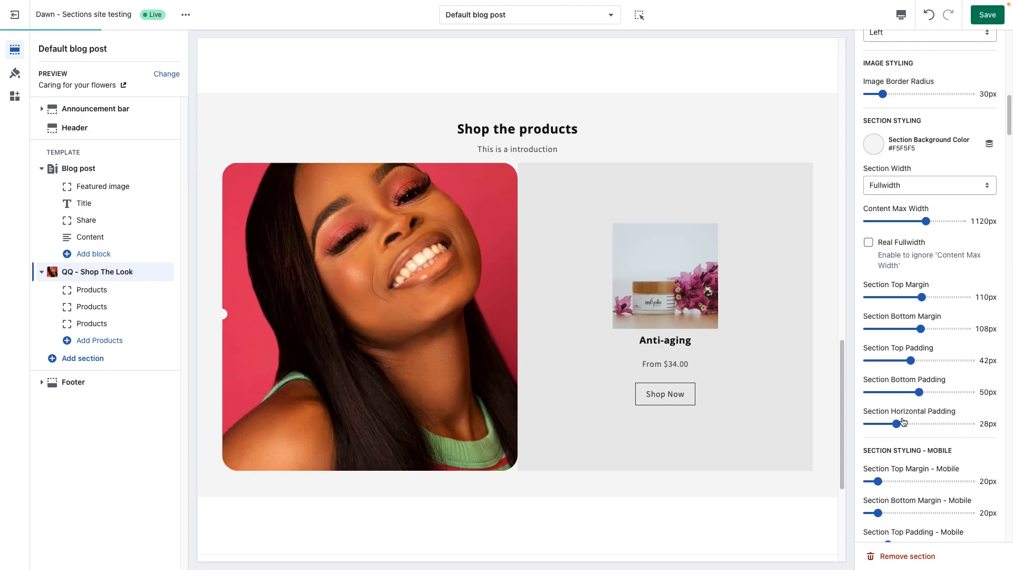
Step: Set the section title color to the blue swatch #334FB4
scroll(913, 442, "down", 4)
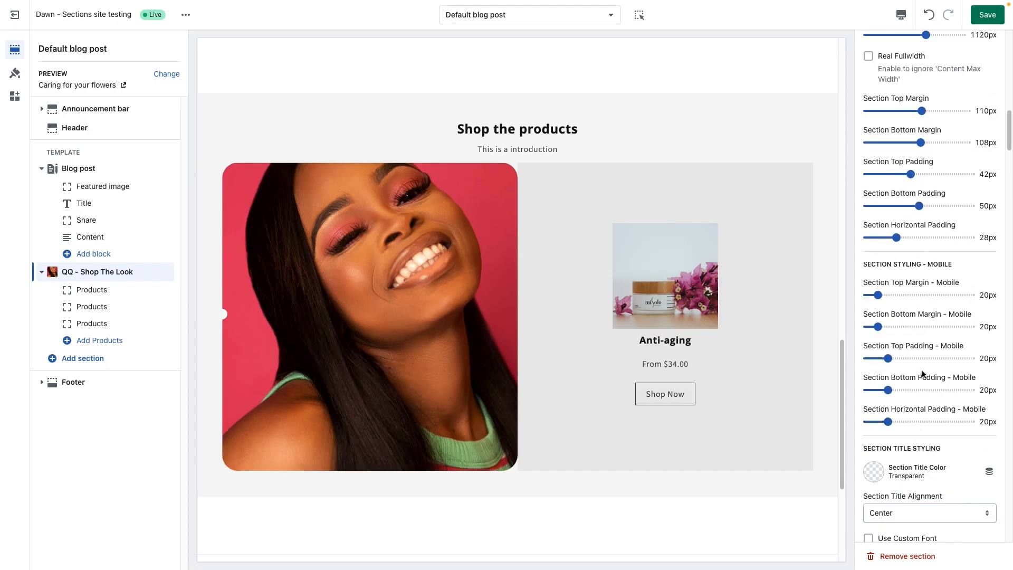
left_click_drag(949, 264, 901, 263)
left_click(900, 264)
scroll(910, 378, "down", 6)
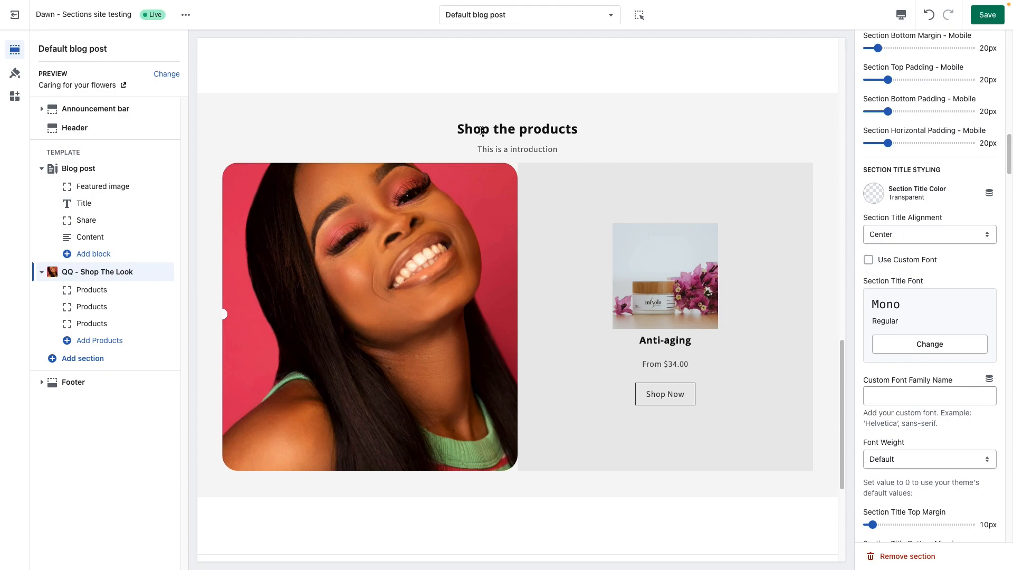
scroll(623, 193, "up", 1)
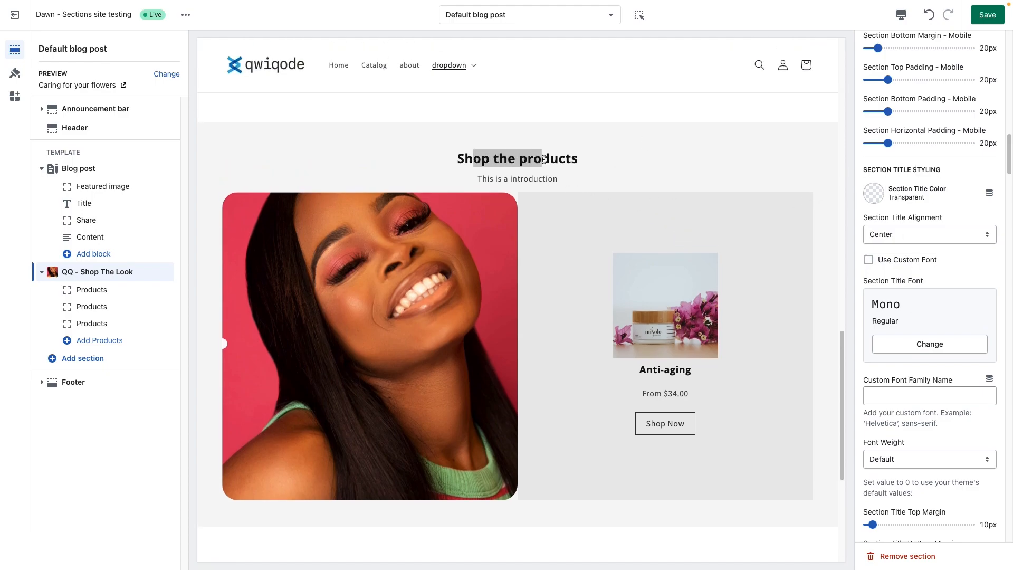
left_click(902, 194)
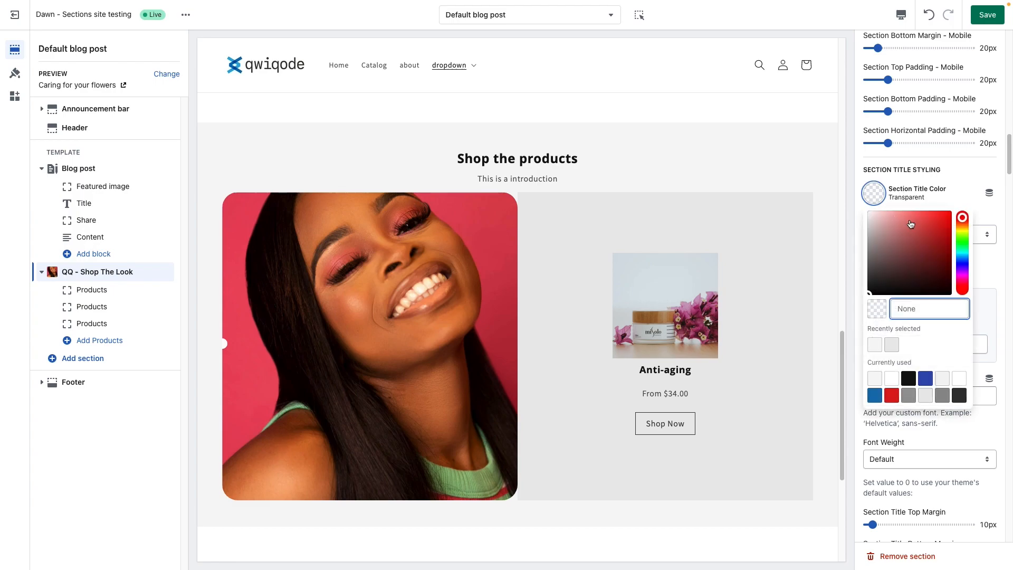
left_click(925, 382)
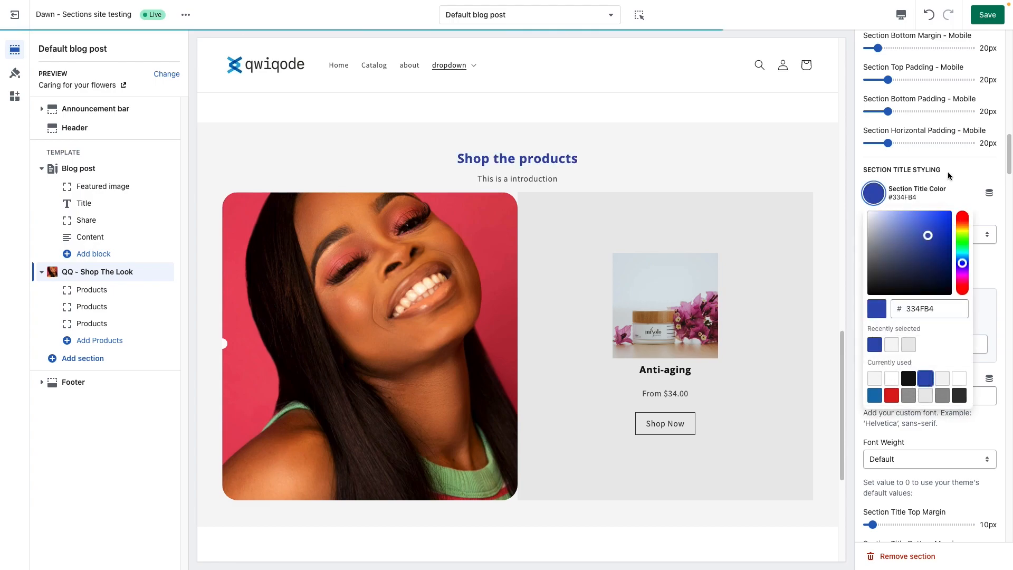
left_click(525, 157)
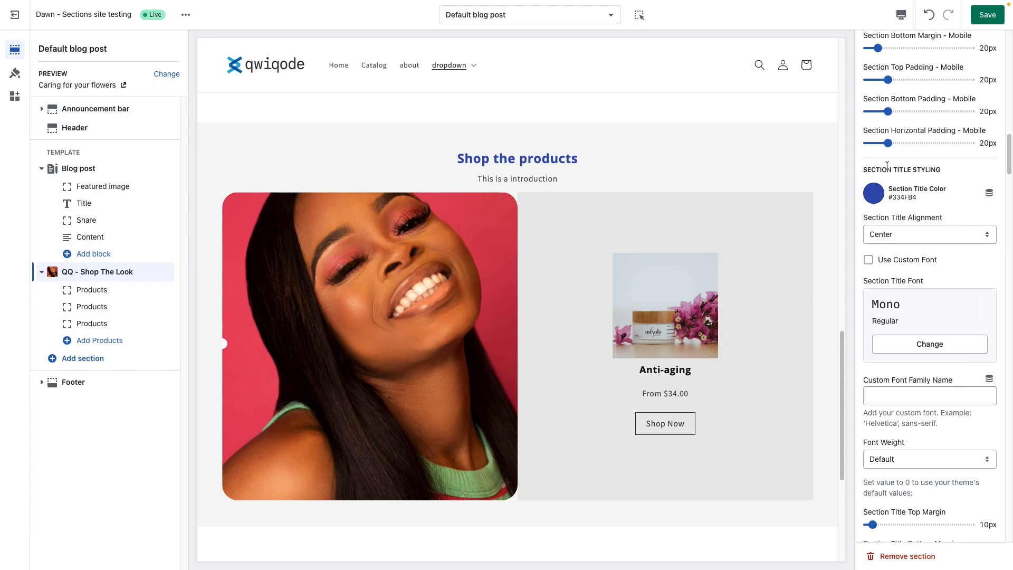
Step: Try the Left alignment for the section title and return it to Center
left_click(917, 241)
left_click(916, 221)
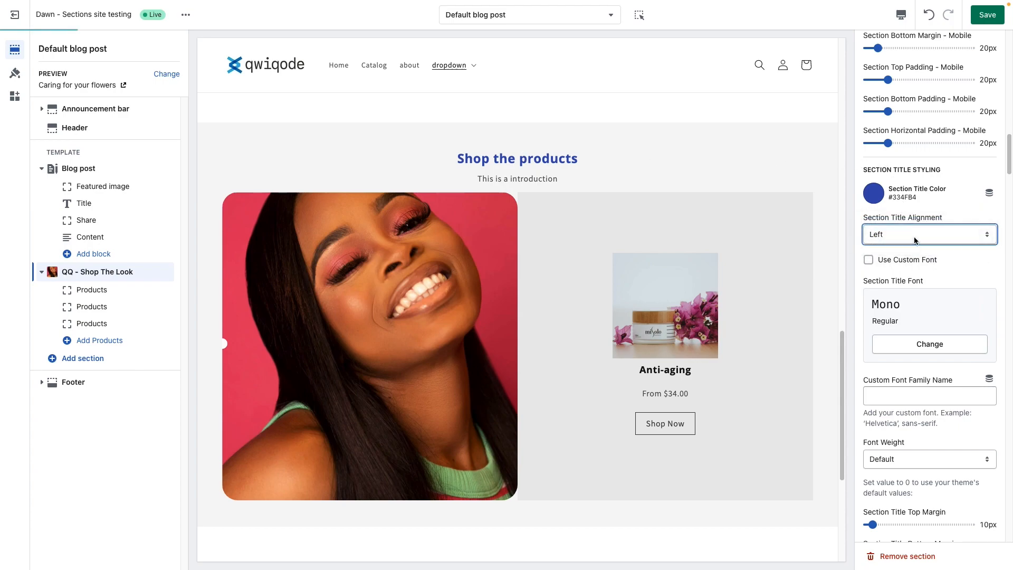
left_click(915, 238)
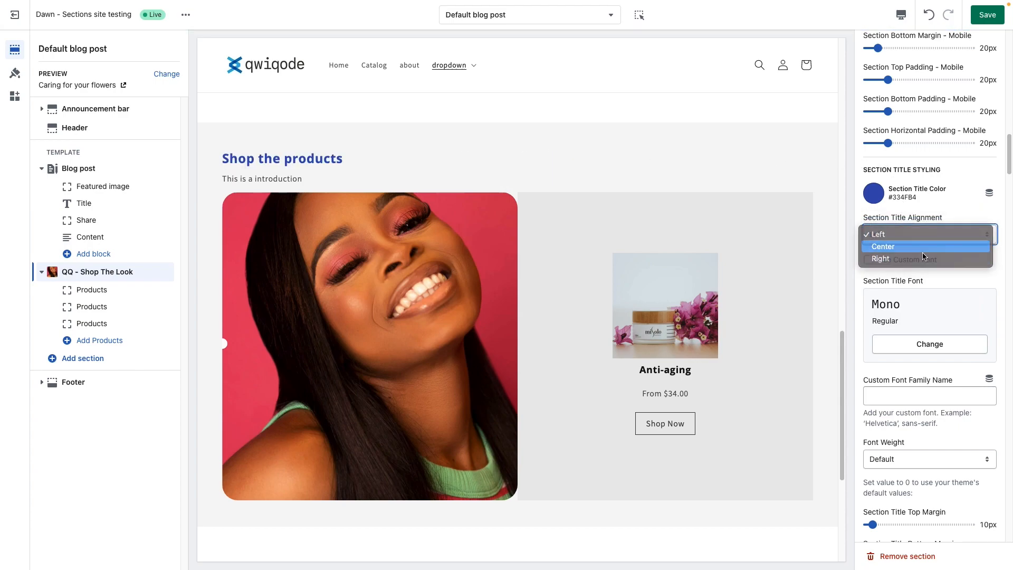
left_click(931, 244)
Step: Try the custom Mono font for the section title and check the available fonts and the custom font family field
left_click(902, 260)
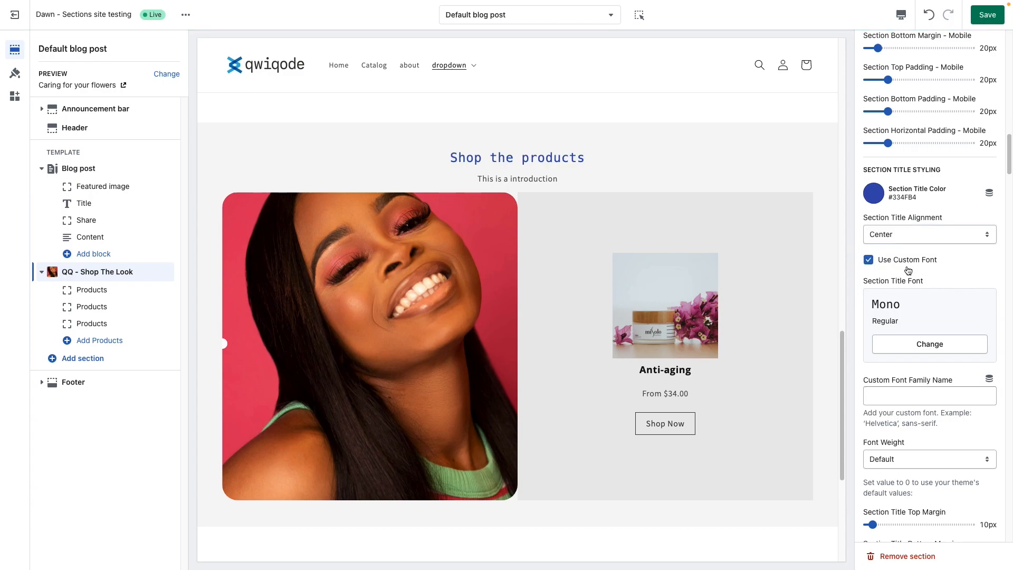
left_click(919, 343)
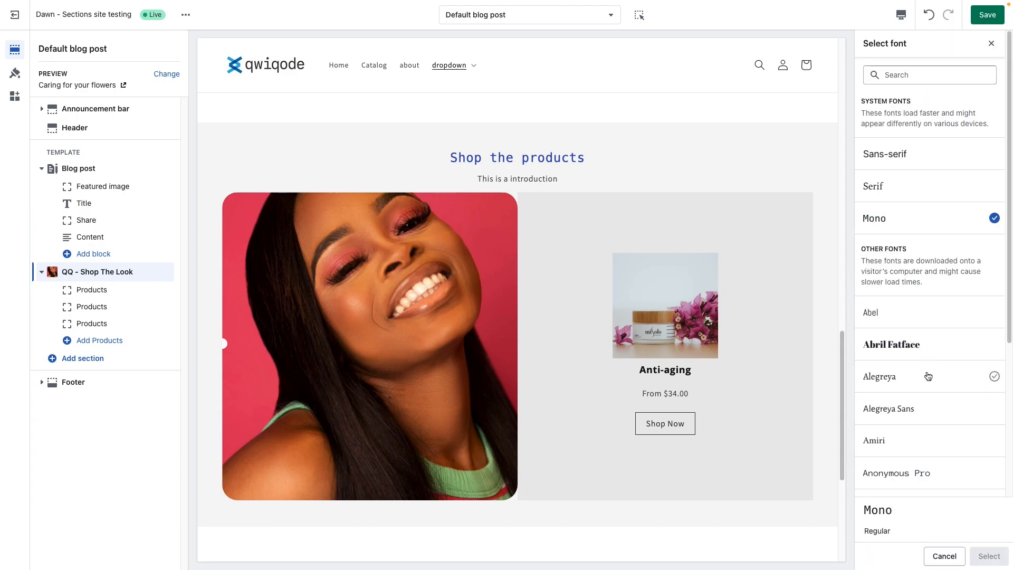
scroll(924, 364, "down", 3)
scroll(922, 358, "up", 3)
left_click(990, 44)
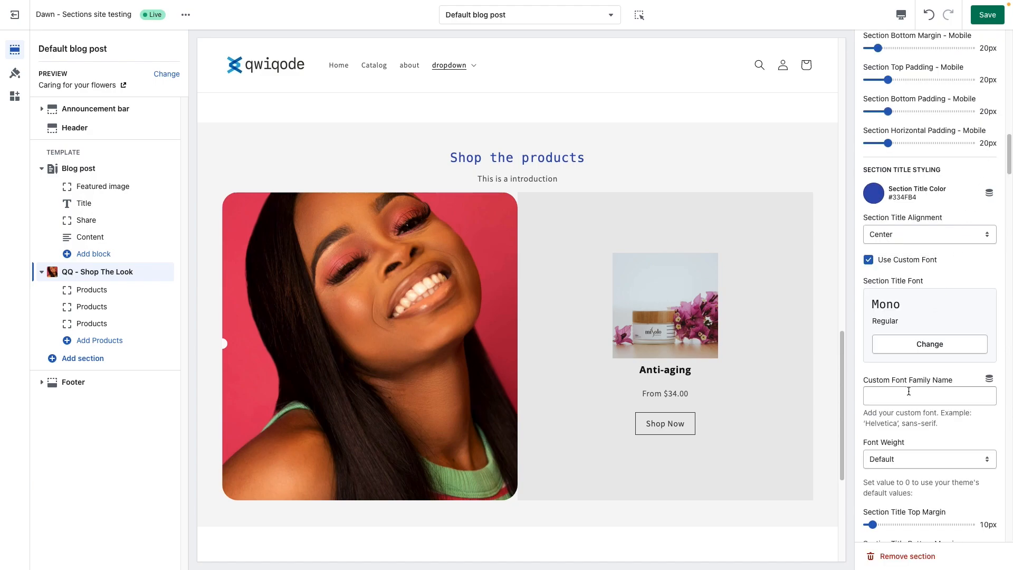
left_click_drag(938, 424, 860, 425)
left_click(891, 395)
scroll(934, 434, "down", 3)
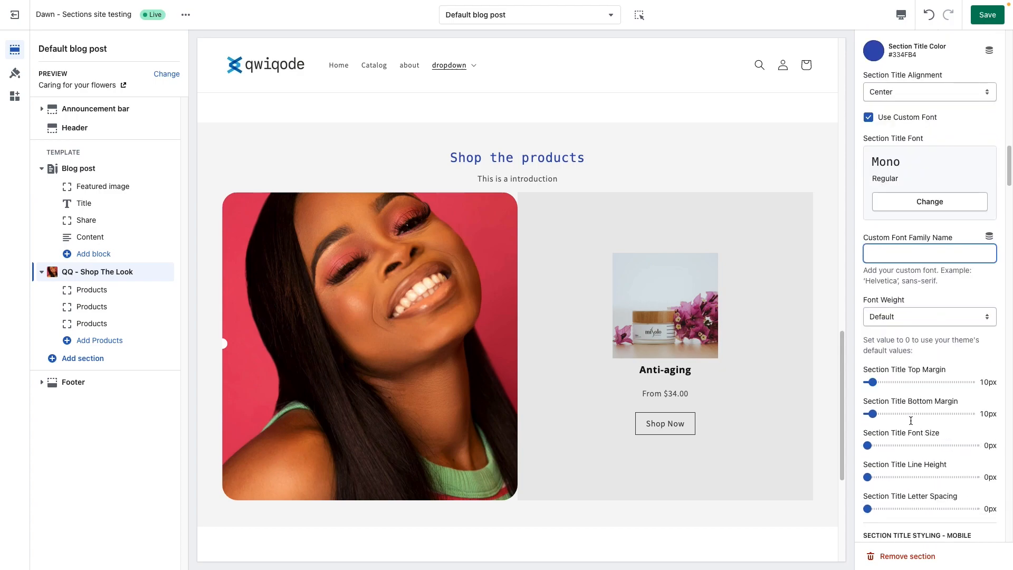
Step: Try font weight 300 on the section title and turn its custom font off
left_click(898, 318)
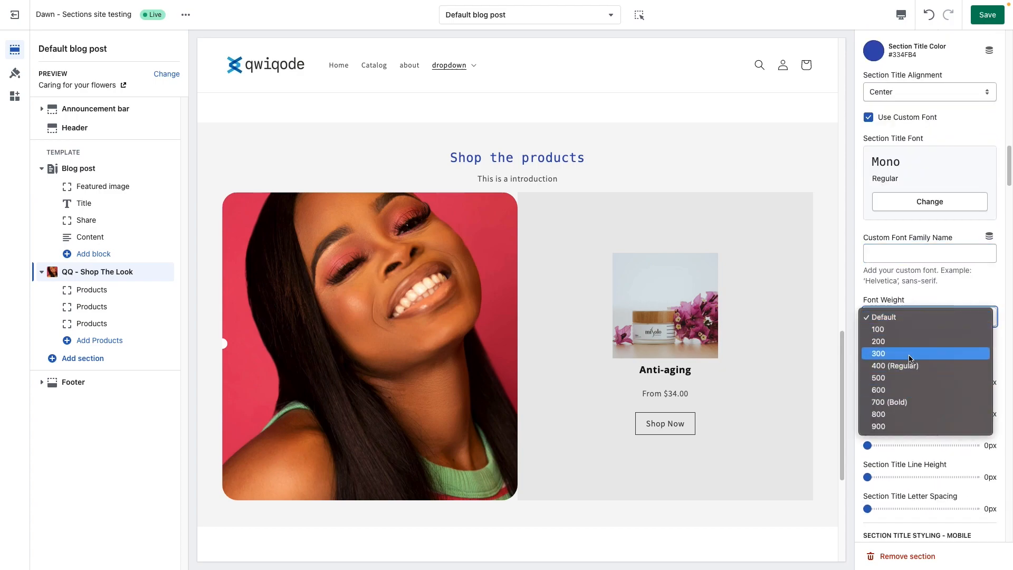
left_click(925, 355)
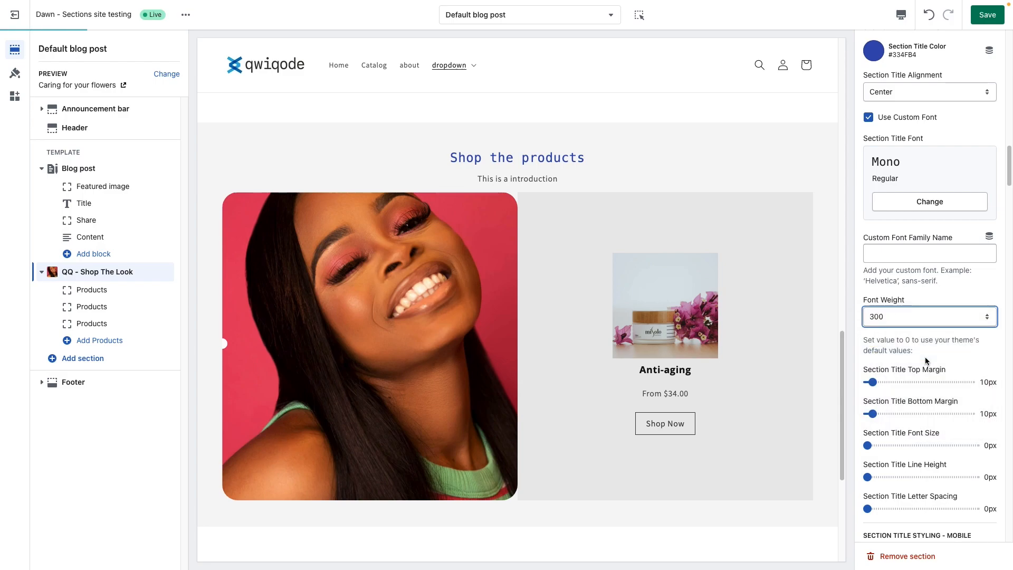
left_click(869, 117)
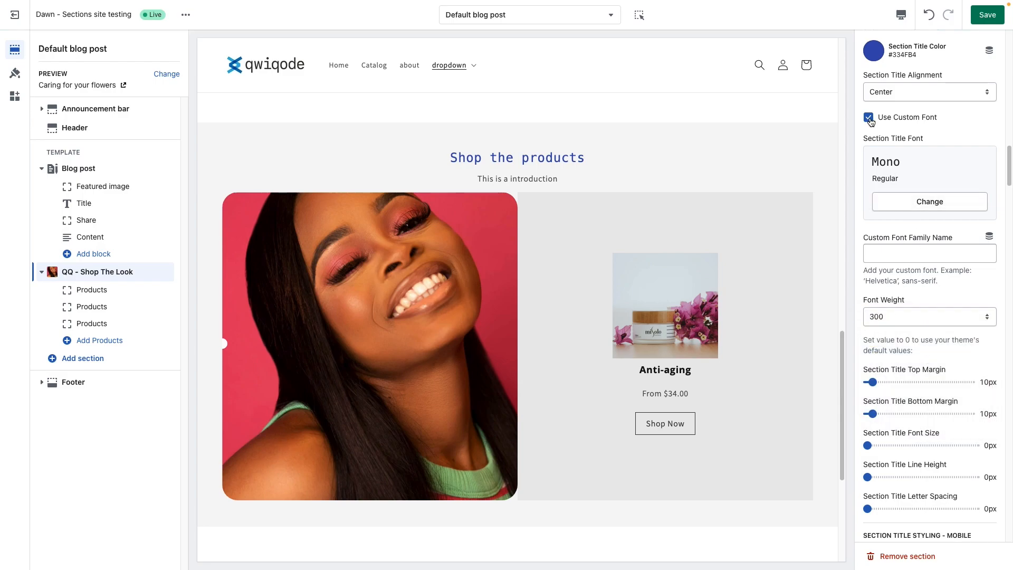
Step: Set the section title's font weight to 700 (Bold)
left_click(917, 312)
left_click(916, 325)
left_click(920, 316)
left_click(910, 352)
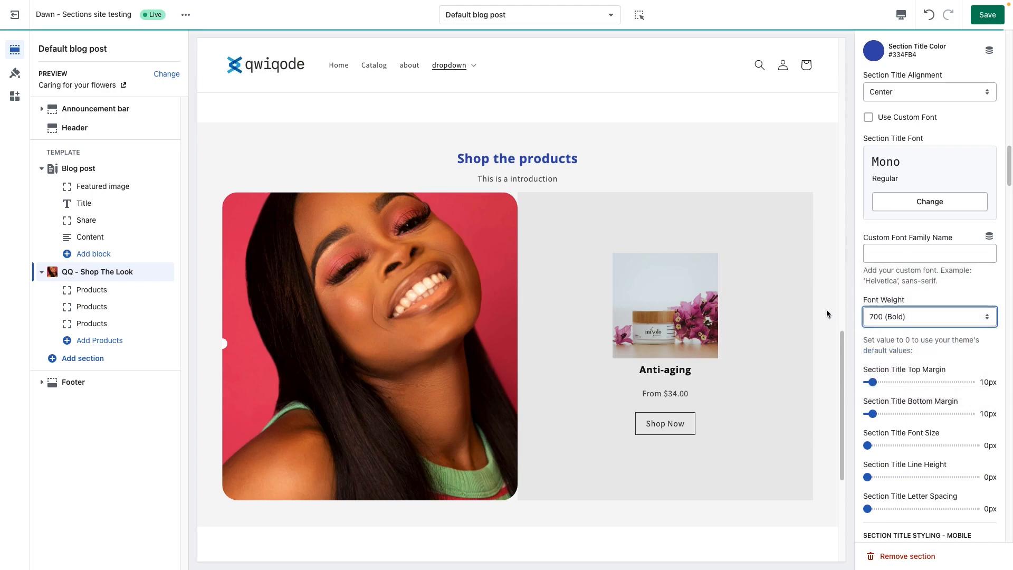
scroll(878, 322, "up", 1)
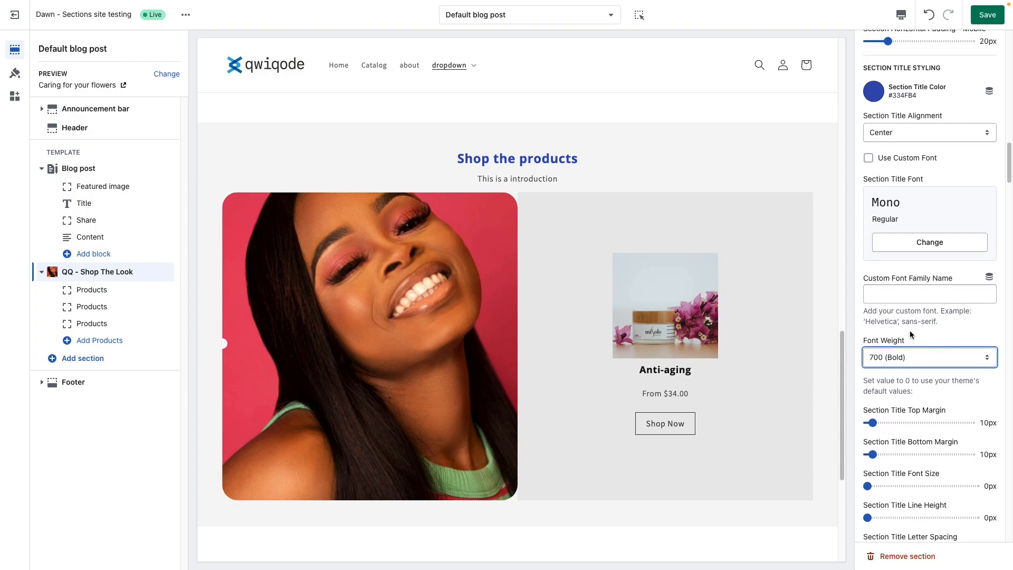
left_click(914, 334)
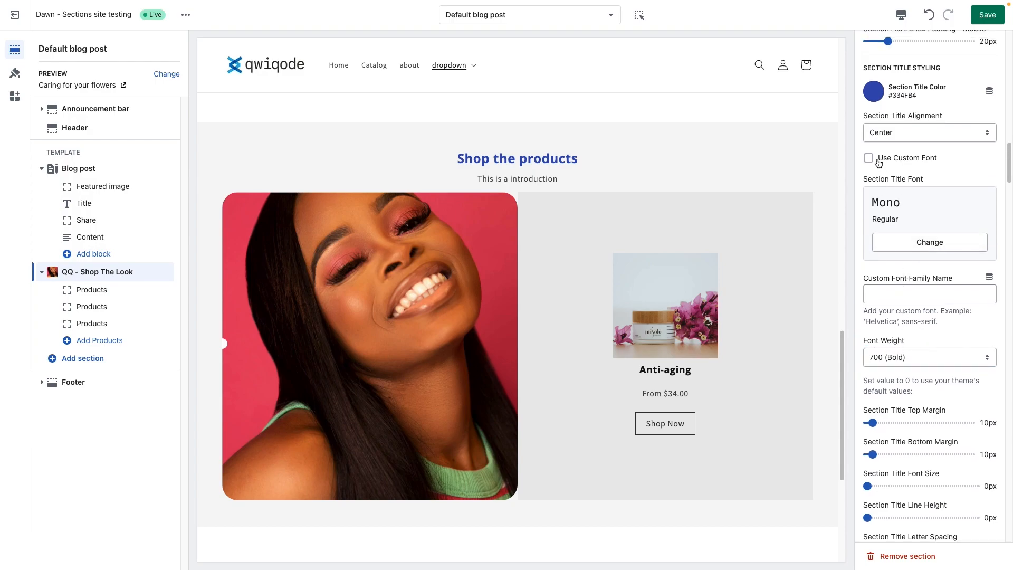
Step: Set the section title's top margin to 16px and its bottom margin to 18px
scroll(901, 364, "down", 3)
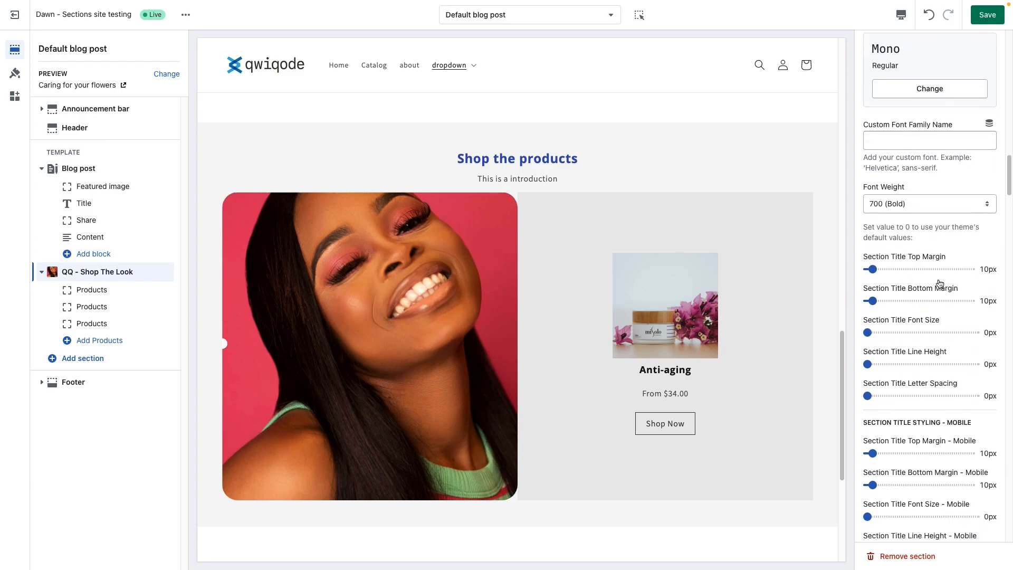
left_click(902, 269)
left_click_drag(903, 269, 876, 269)
left_click(913, 300)
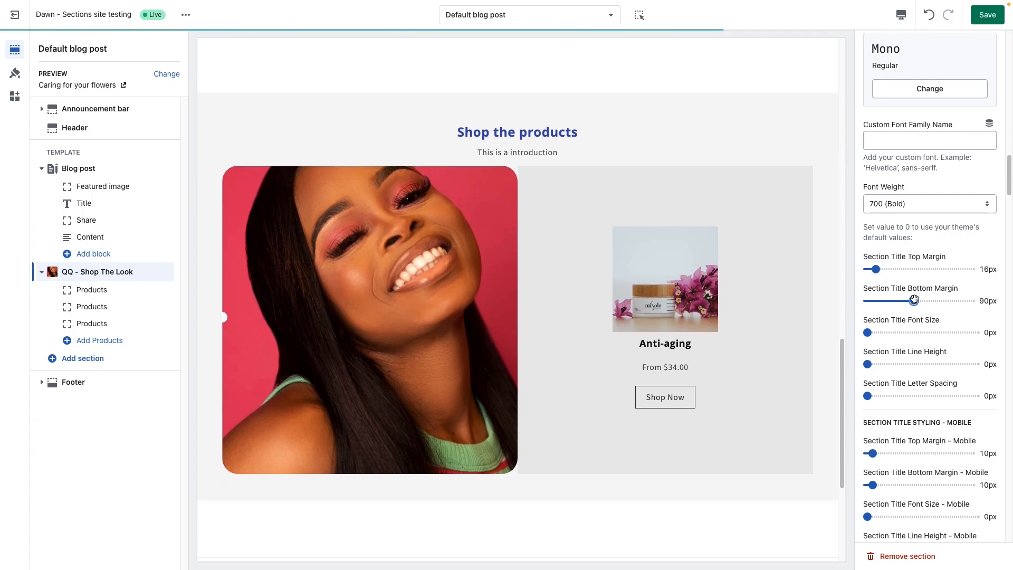
left_click_drag(914, 300, 898, 300)
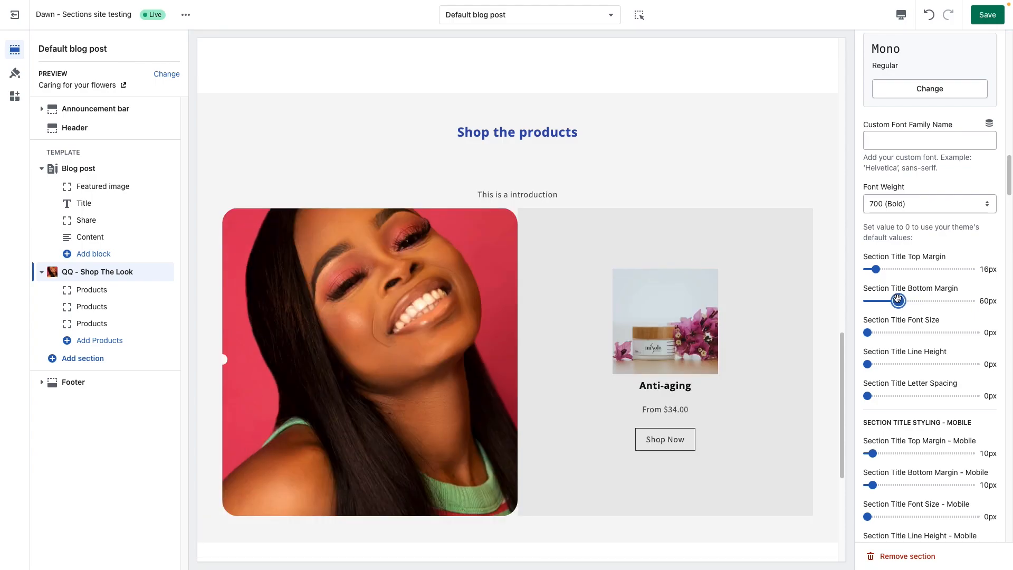
left_click(877, 300)
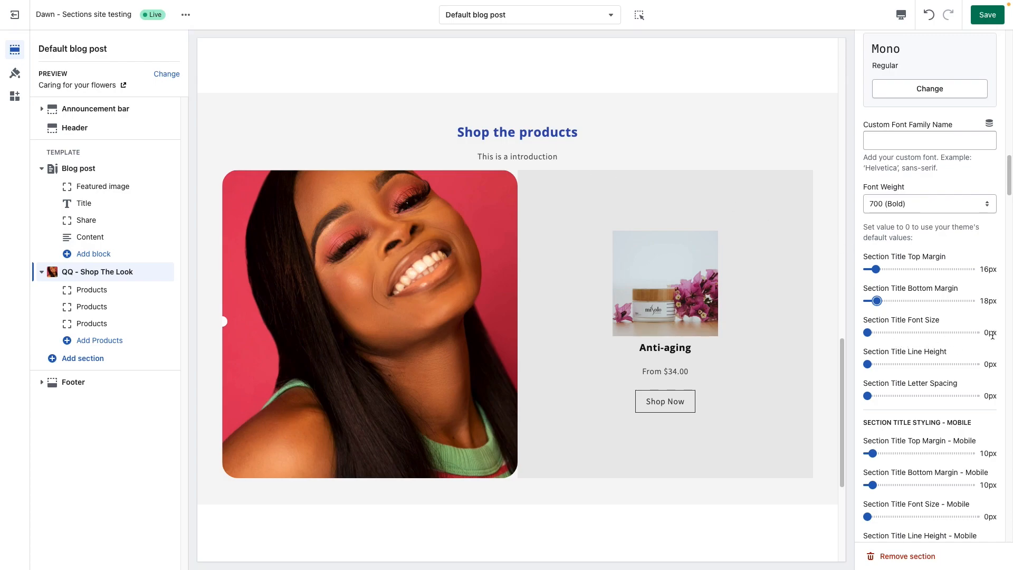
Step: Set the section title's font size to 33px and its letter spacing to 1px
left_click(909, 333)
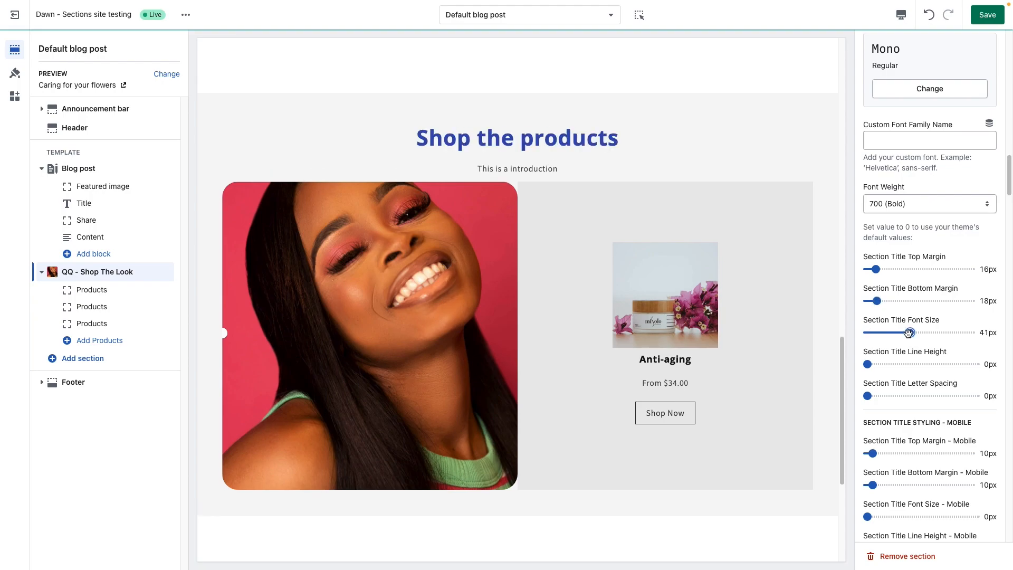
left_click_drag(910, 333, 902, 335)
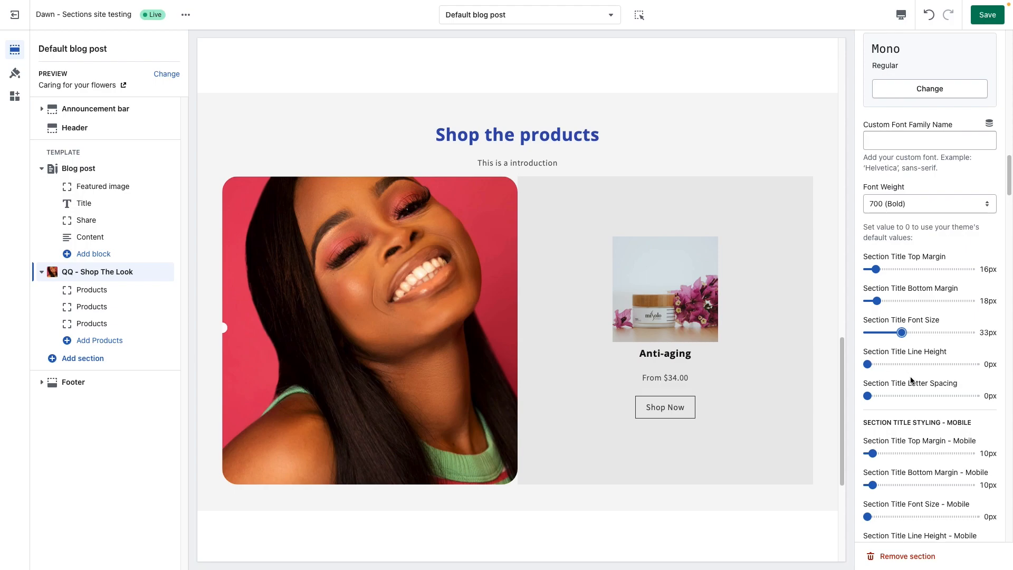
scroll(912, 380, "down", 1)
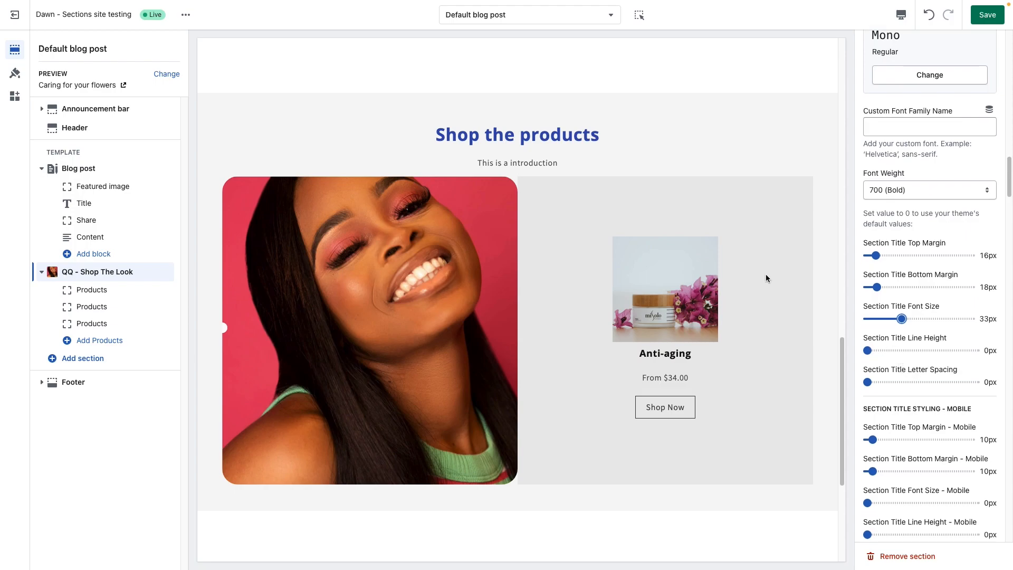
left_click_drag(445, 132, 599, 132)
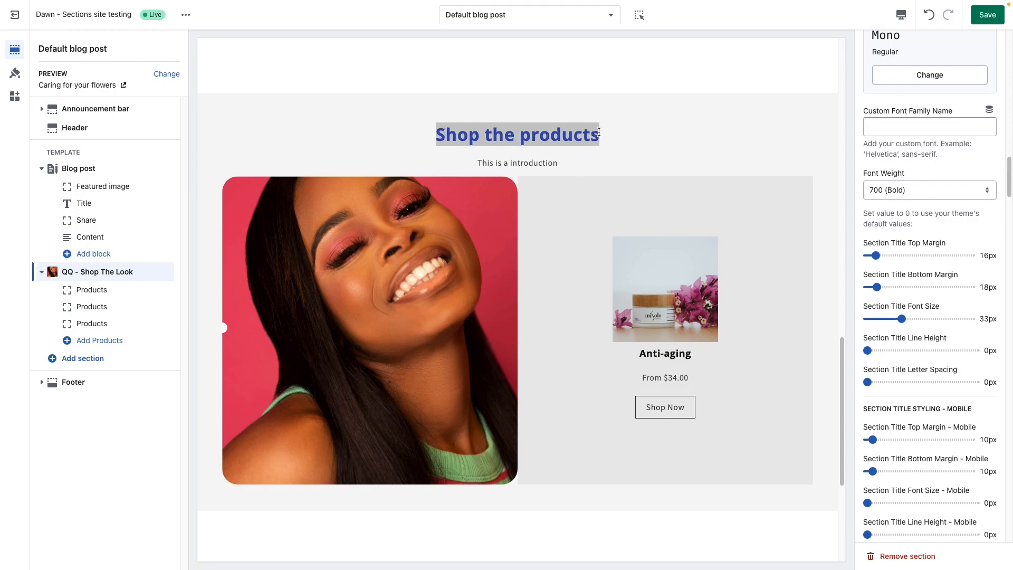
left_click(576, 136)
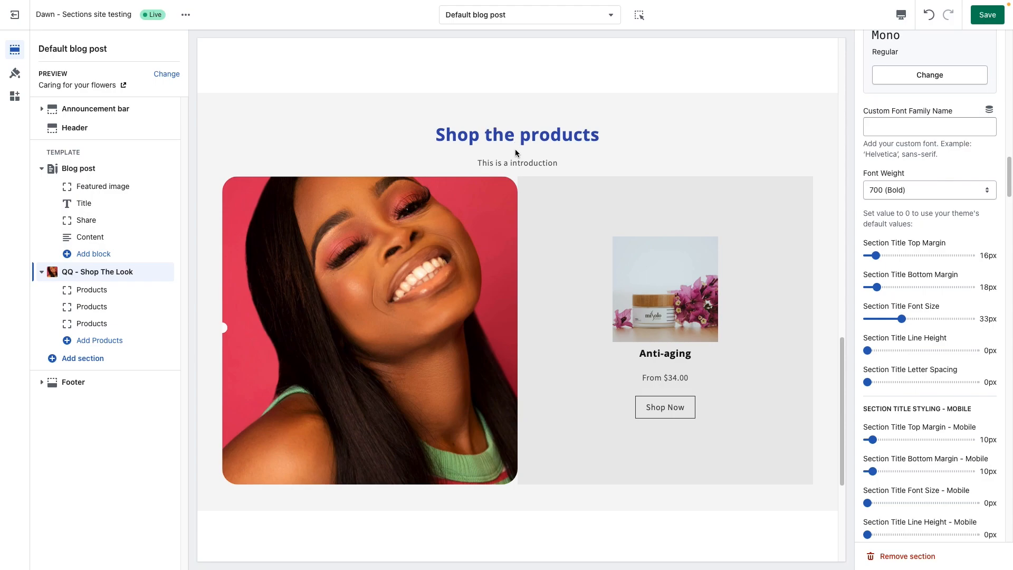
mouse_move(866, 385)
left_mouse_down()
mouse_move(917, 386)
mouse_move(879, 382)
left_mouse_up()
scroll(905, 401, "down", 2)
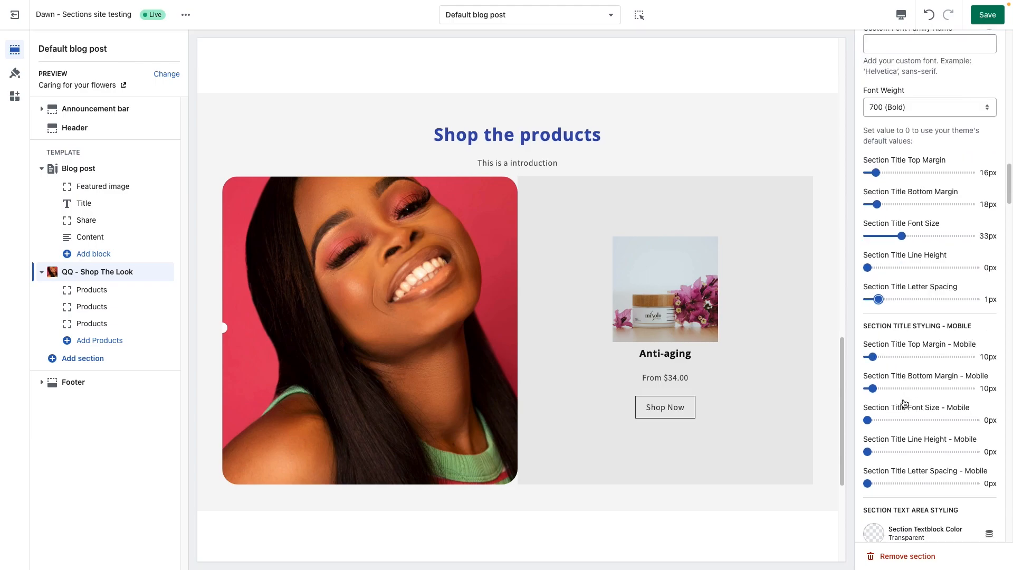
Step: Set the section text block color to the black swatch #121212 and briefly try its custom font option
scroll(905, 404, "down", 1)
scroll(931, 442, "down", 10)
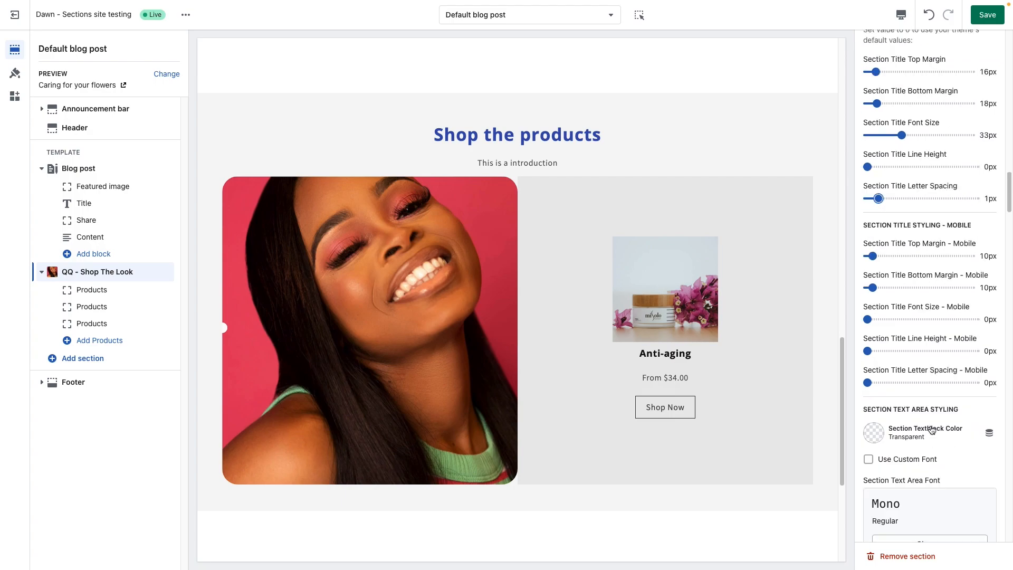
scroll(932, 430, "down", 3)
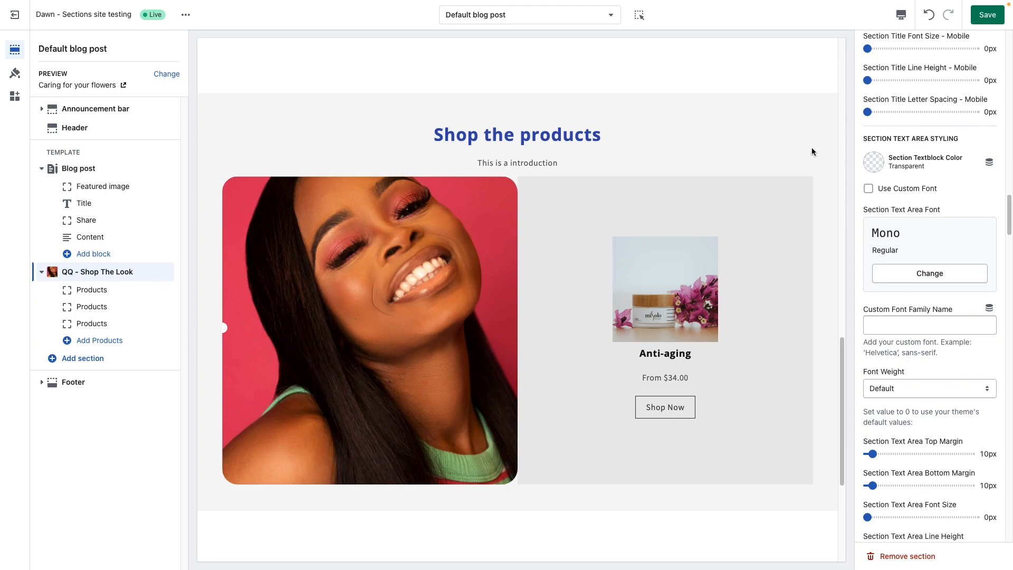
left_click_drag(486, 163, 635, 178)
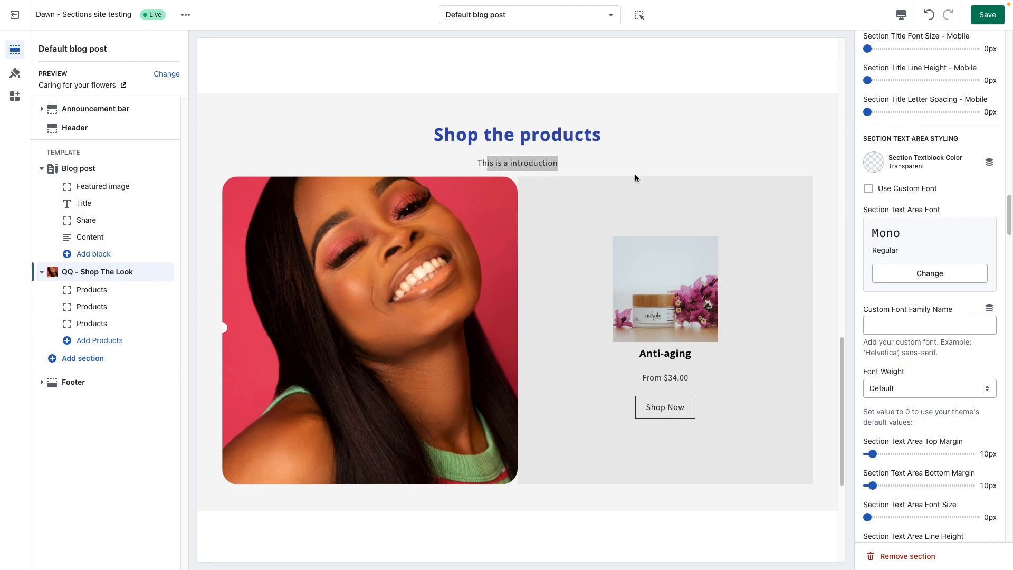
left_click(609, 161)
left_click(875, 162)
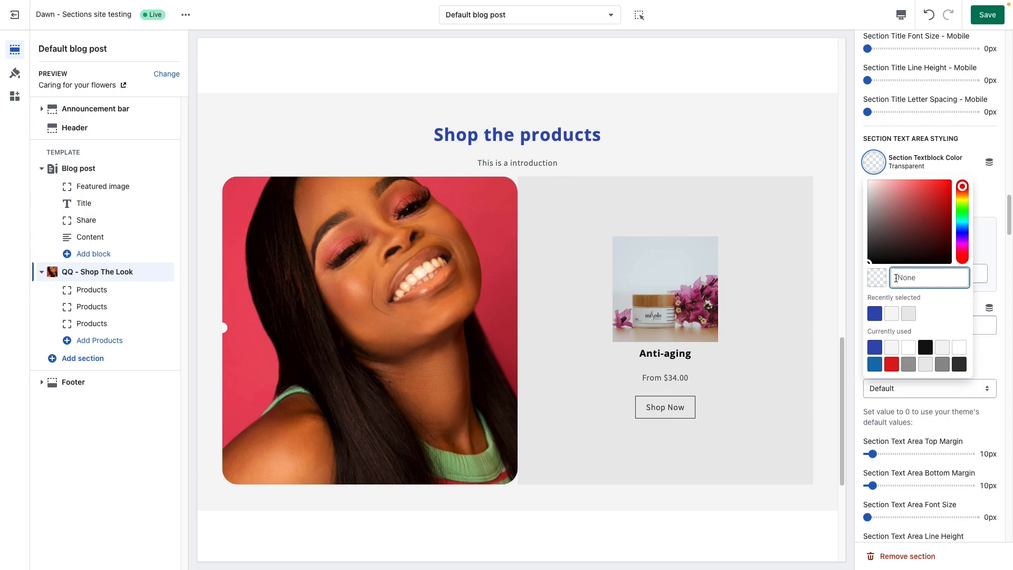
left_click(926, 347)
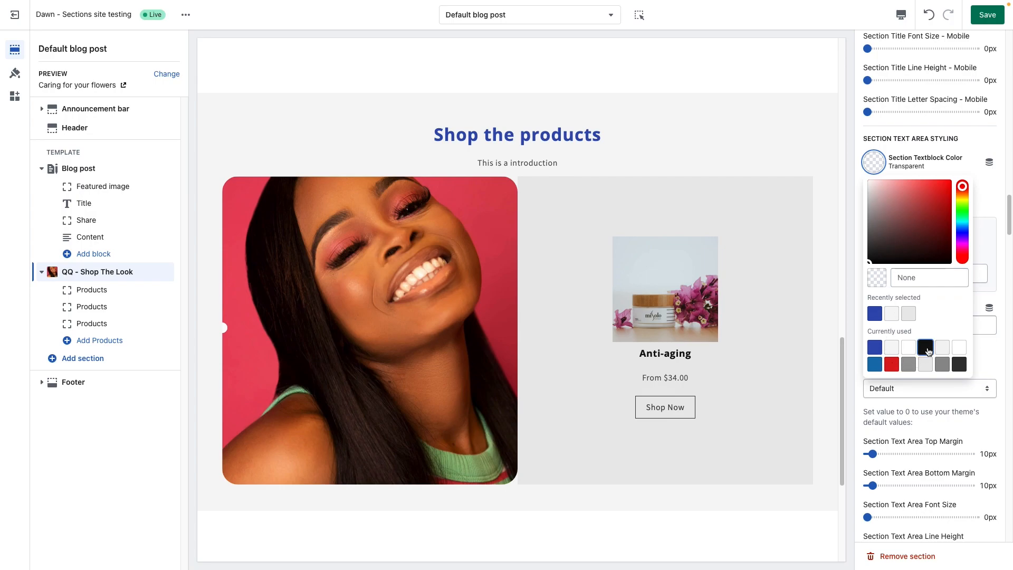
left_click(970, 138)
left_click(891, 191)
left_click(905, 193)
Step: Set the section text area's bottom margin to 42px
scroll(918, 306, "down", 2)
scroll(919, 311, "down", 4)
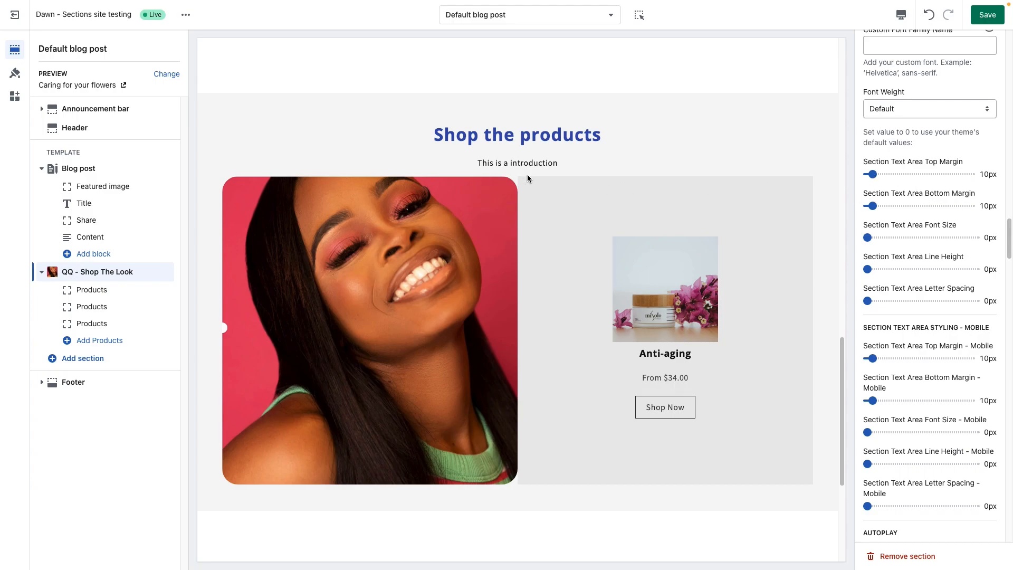
left_click(901, 205)
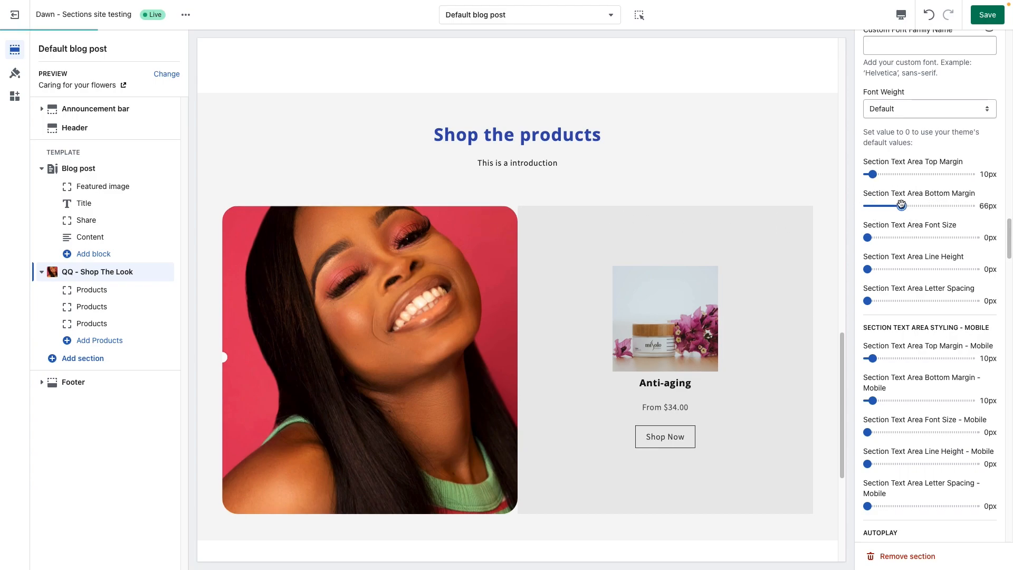
left_click_drag(901, 206, 890, 205)
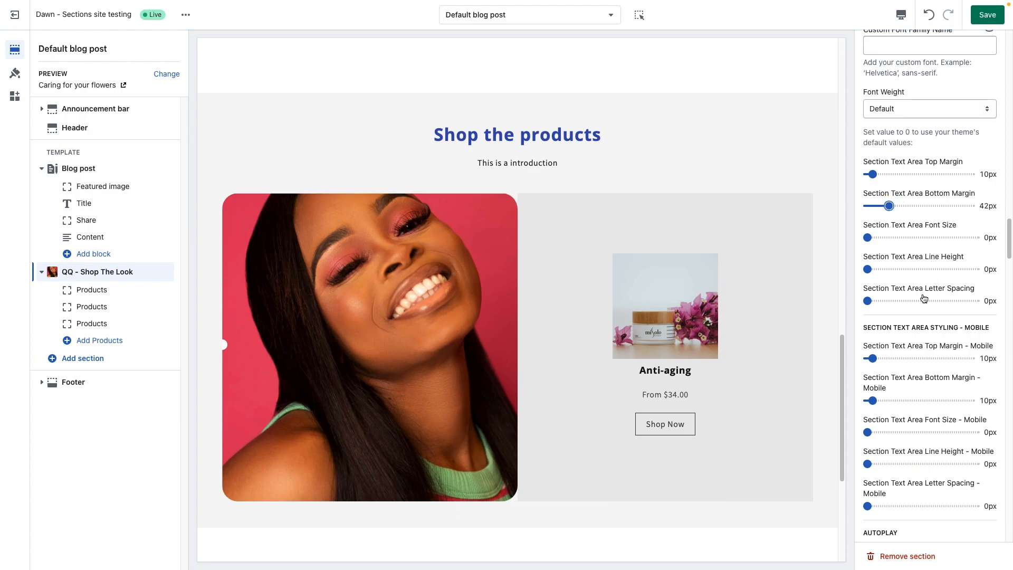
Step: Set the autoplay interval to 3s, test auto looping of the products and leave the looping off
scroll(921, 295, "down", 3)
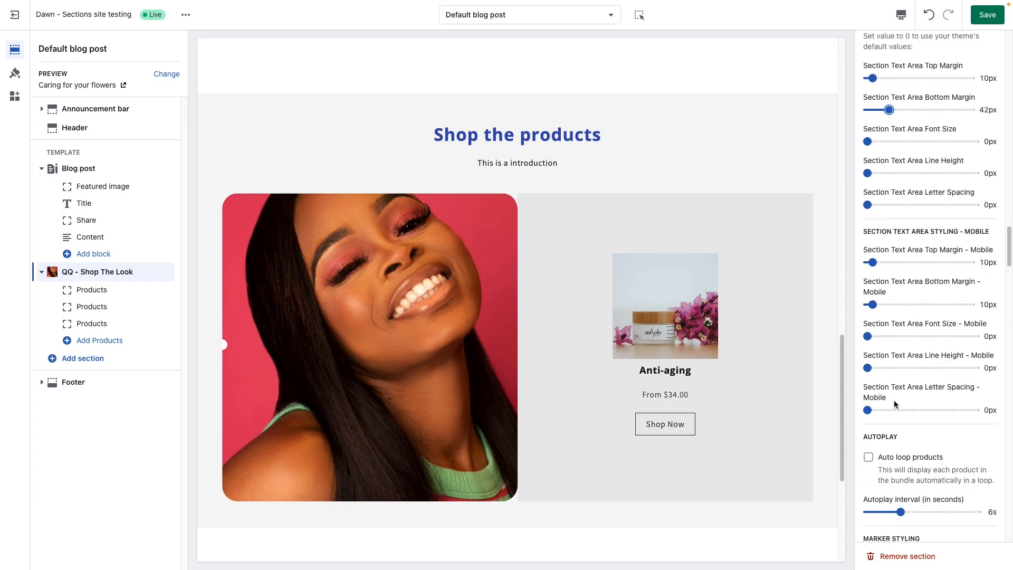
scroll(908, 391, "down", 5)
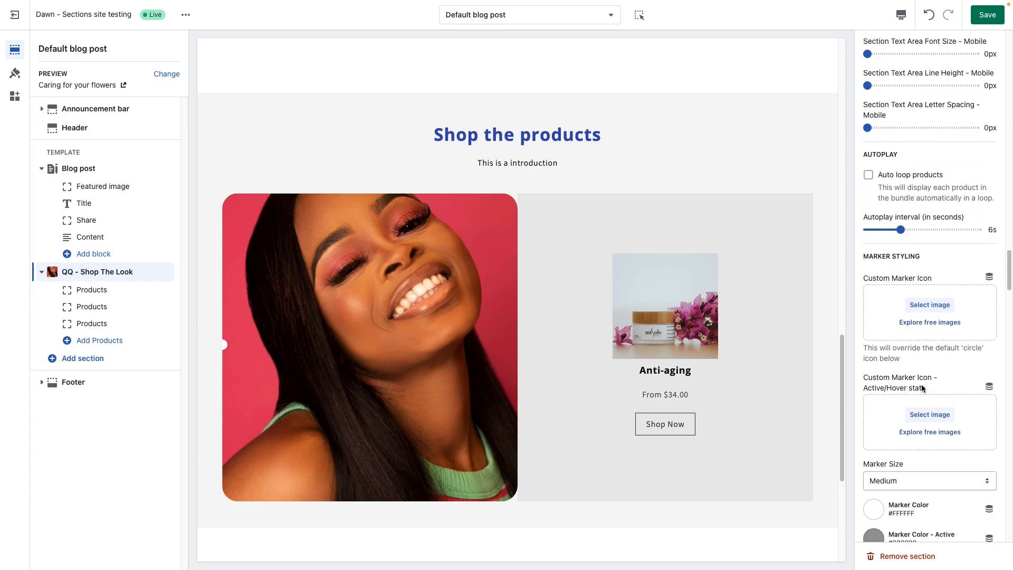
scroll(921, 384, "down", 1)
double_click(885, 124)
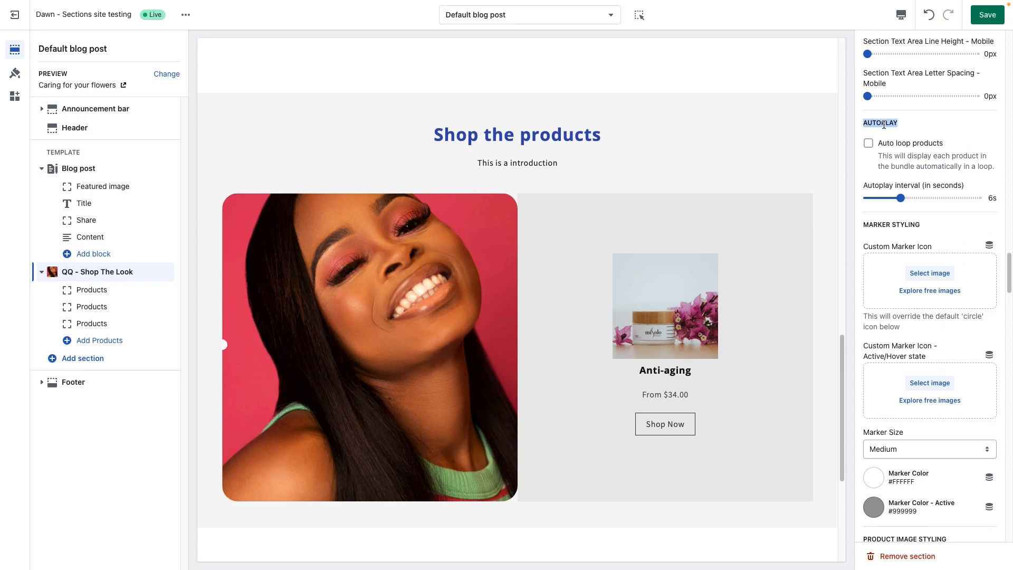
left_click(884, 124)
left_click(887, 146)
left_click(885, 199)
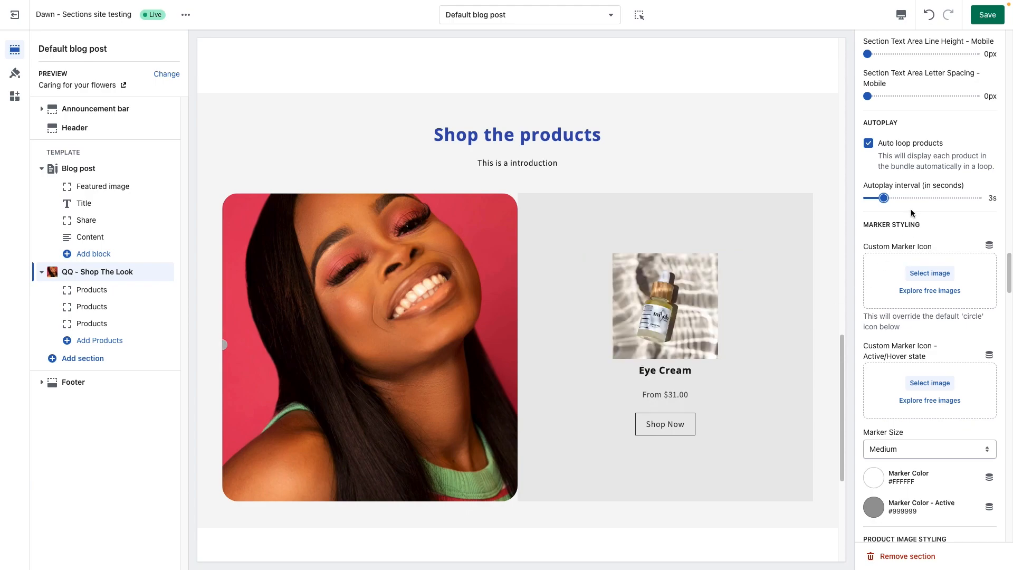
left_click(869, 144)
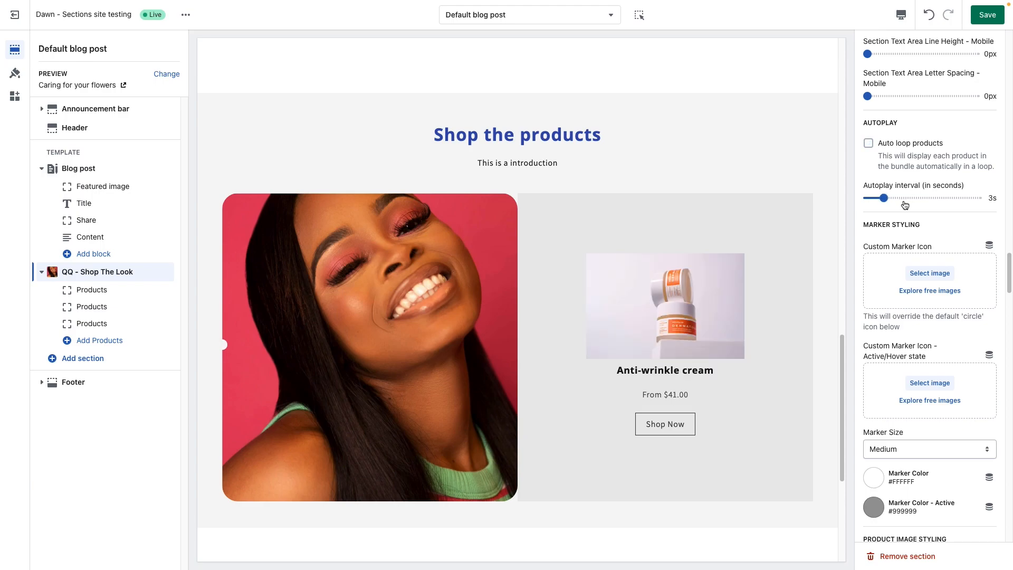
Step: Turn off the use of metafields for dynamic content in the first Products block of the Shop The Look section
scroll(913, 198, "down", 1)
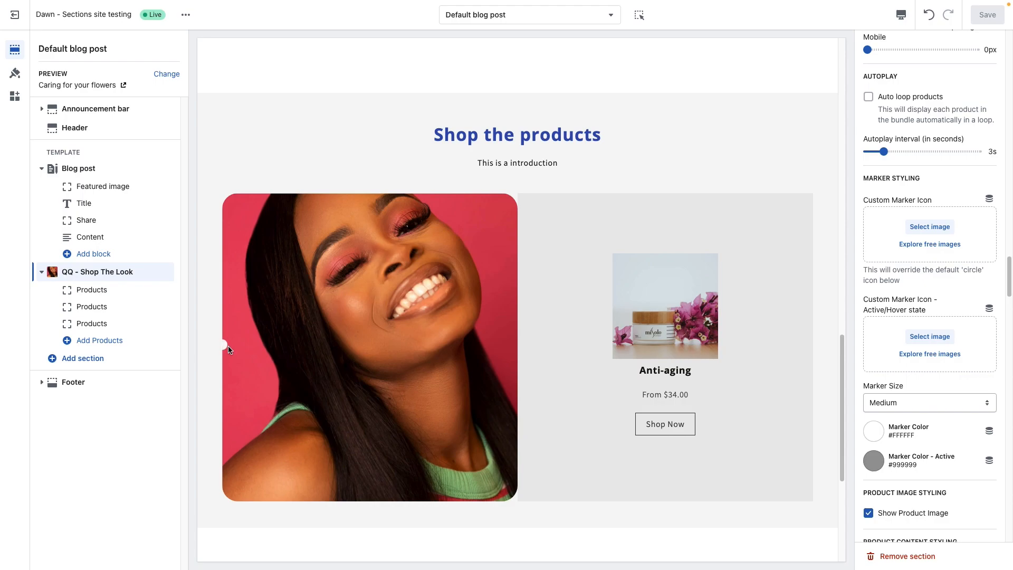
left_click(99, 294)
scroll(915, 364, "down", 1)
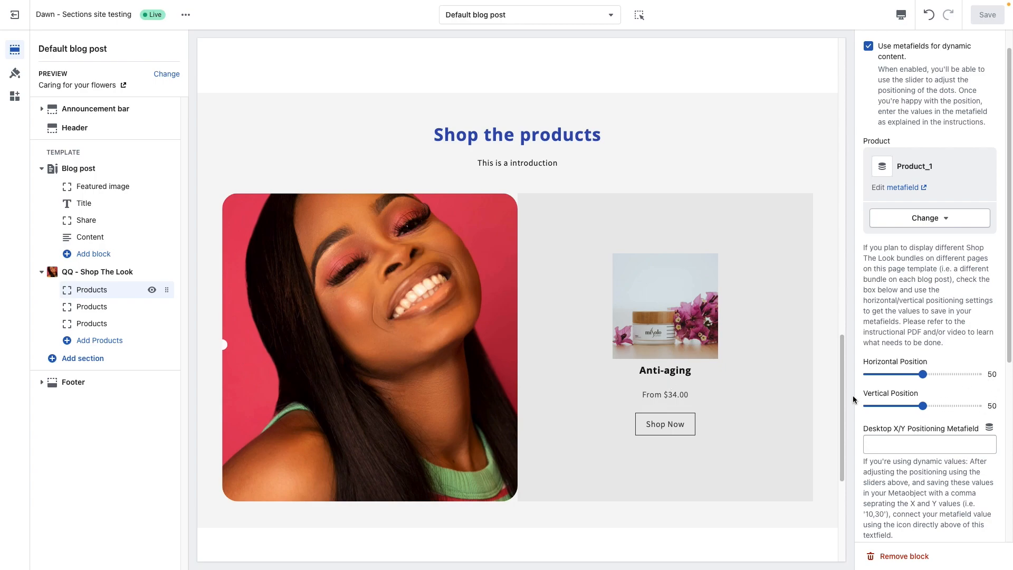
scroll(933, 302, "up", 1)
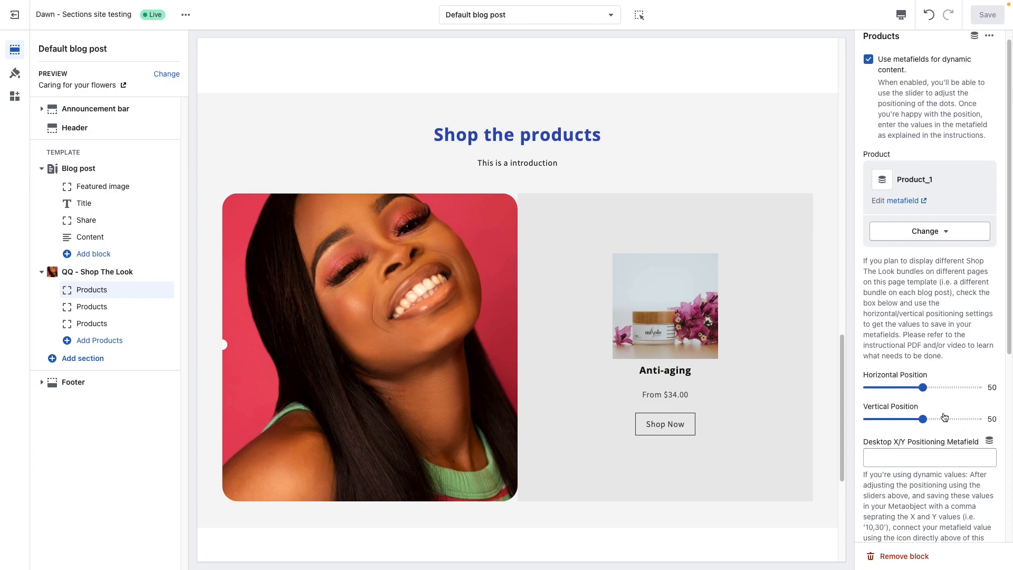
scroll(920, 310, "up", 1)
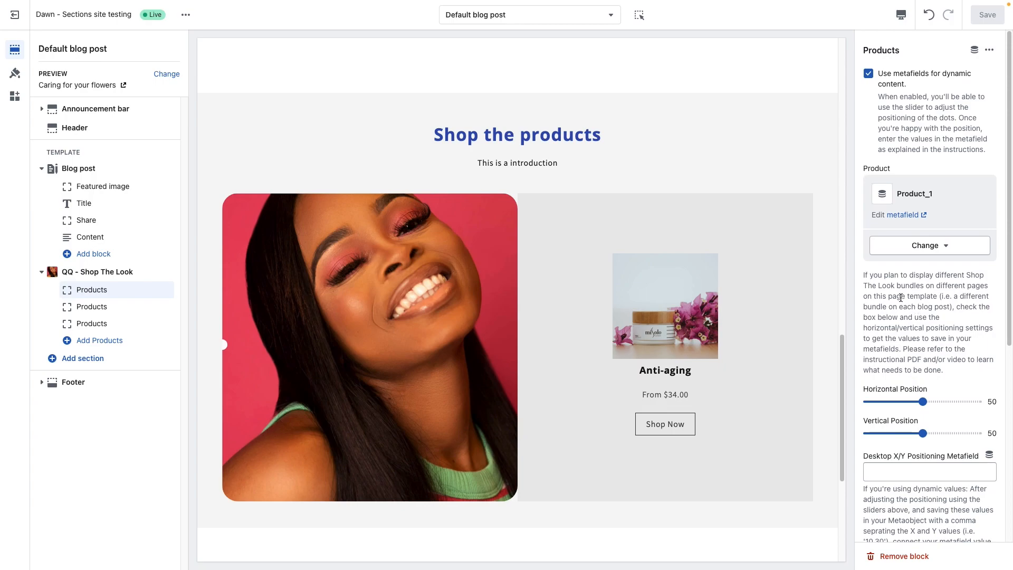
left_click(869, 74)
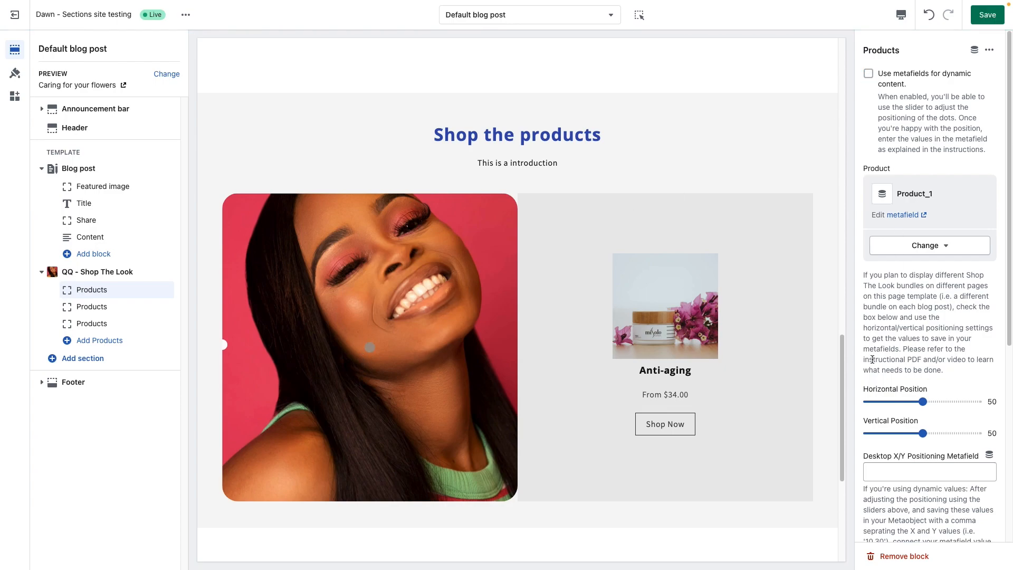
Step: Set the first Products block's desktop marker to horizontal position 45 and vertical position 35
scroll(912, 403, "down", 2)
scroll(914, 402, "down", 1)
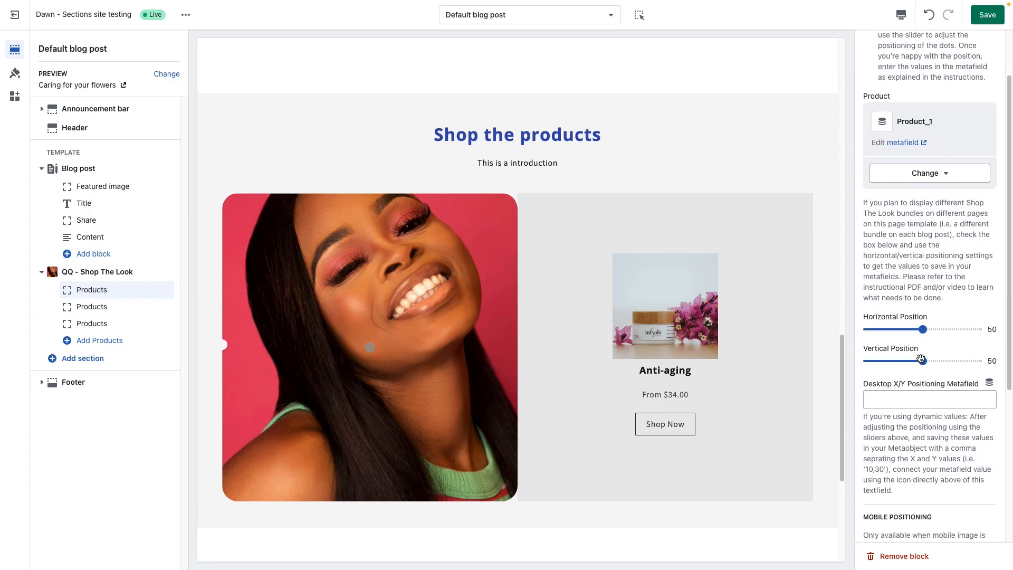
left_click_drag(920, 329, 906, 329)
left_click_drag(906, 329, 907, 361)
left_click_drag(992, 362, 998, 364)
left_click(914, 399)
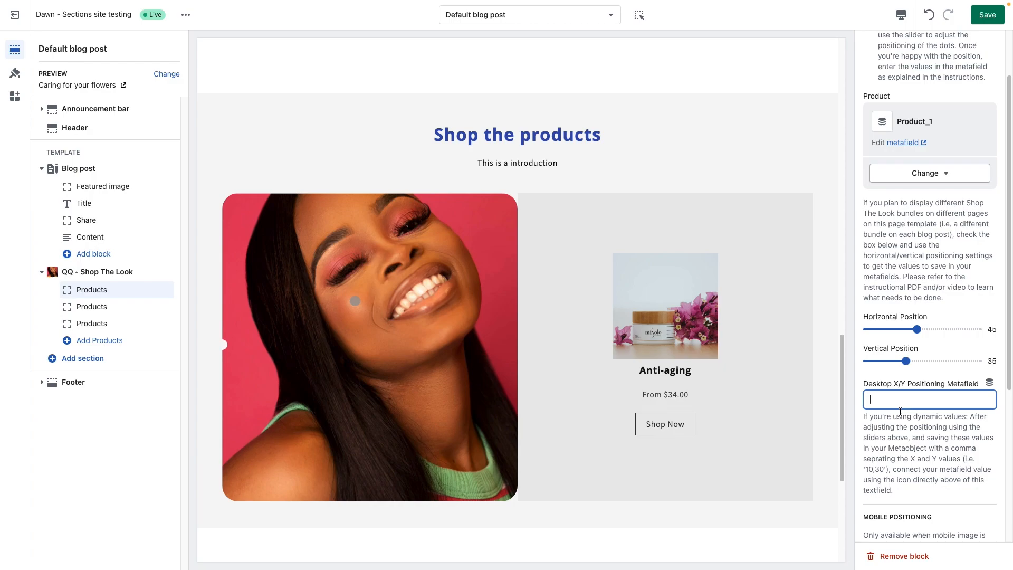
left_click_drag(989, 331, 999, 333)
left_click(994, 364)
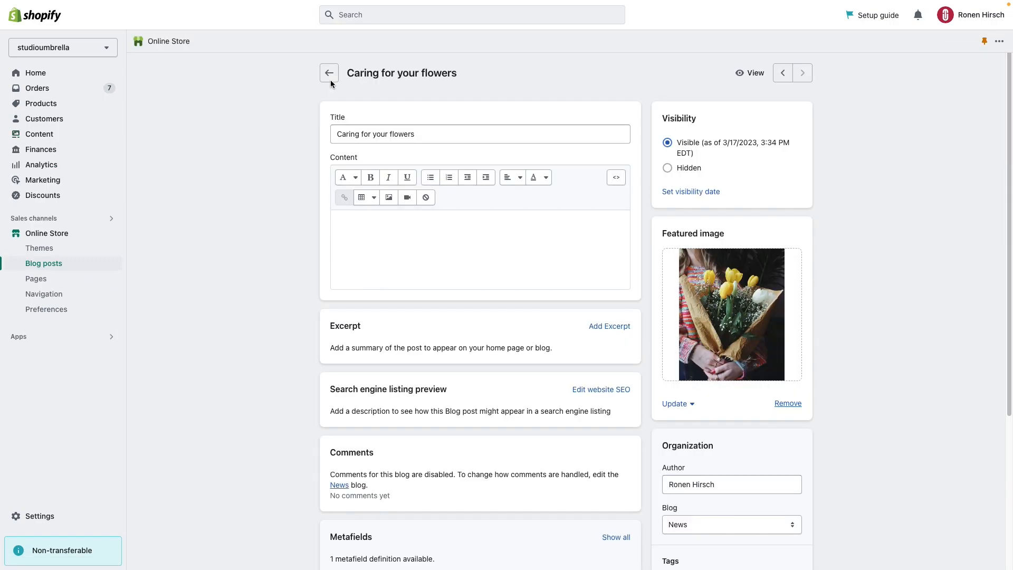
Step: In the store admin, check which bundle the Shop The Look metafield of the "Caring for your flowers" blog post references
left_click_drag(458, 77, 375, 74)
left_click(303, 265)
scroll(299, 310, "down", 4)
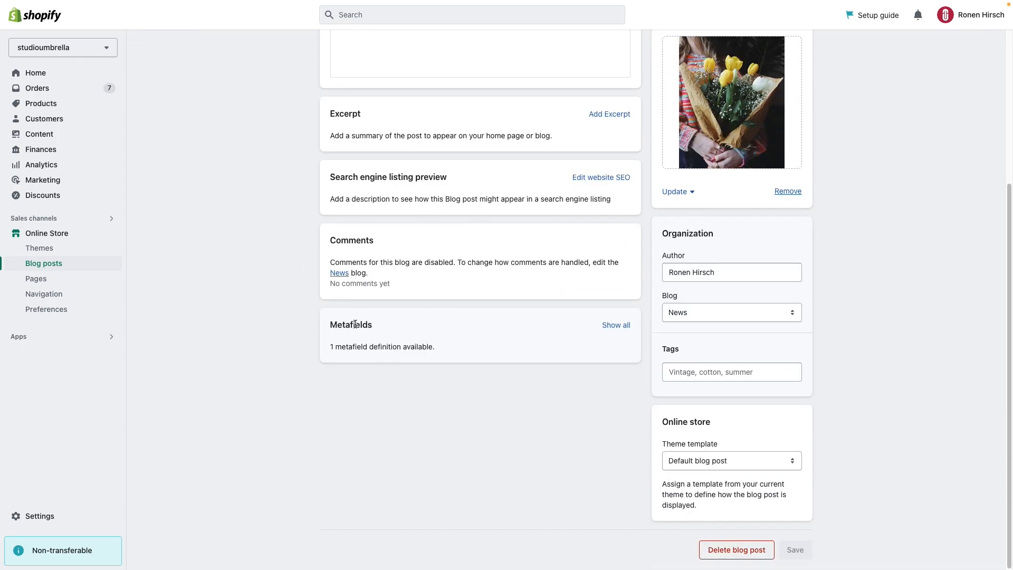
left_click(614, 326)
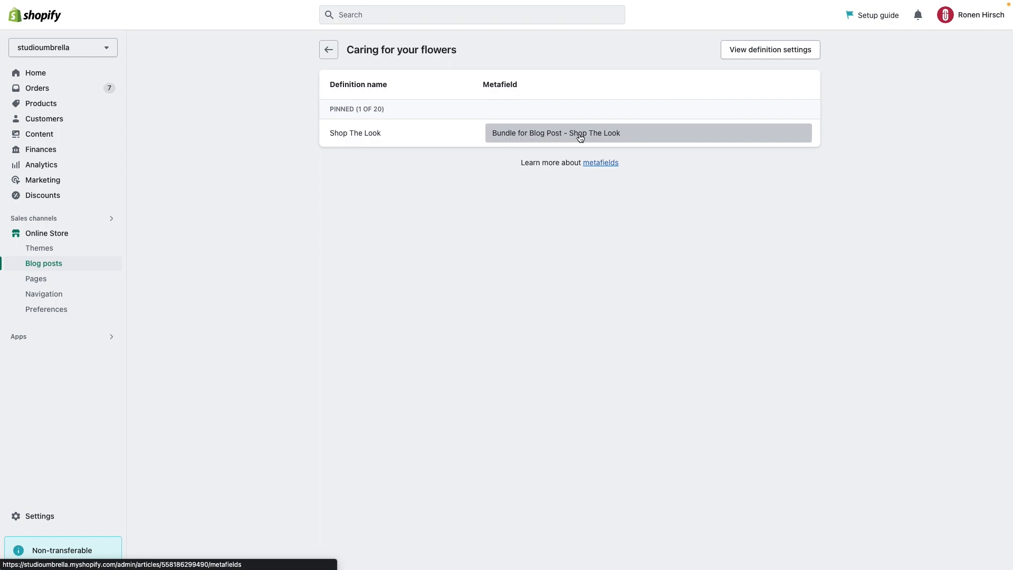
left_click(641, 137)
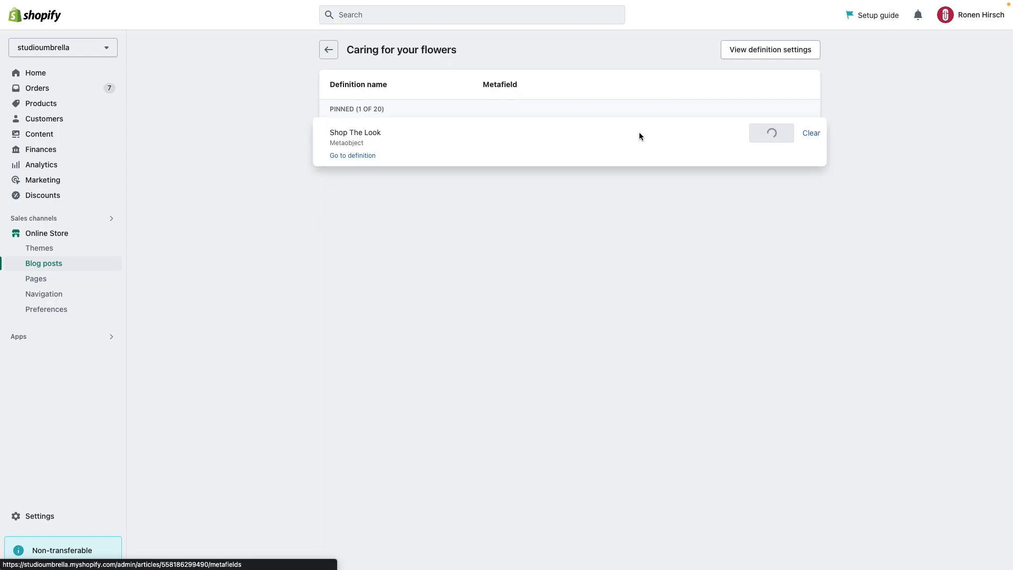
left_click(565, 247)
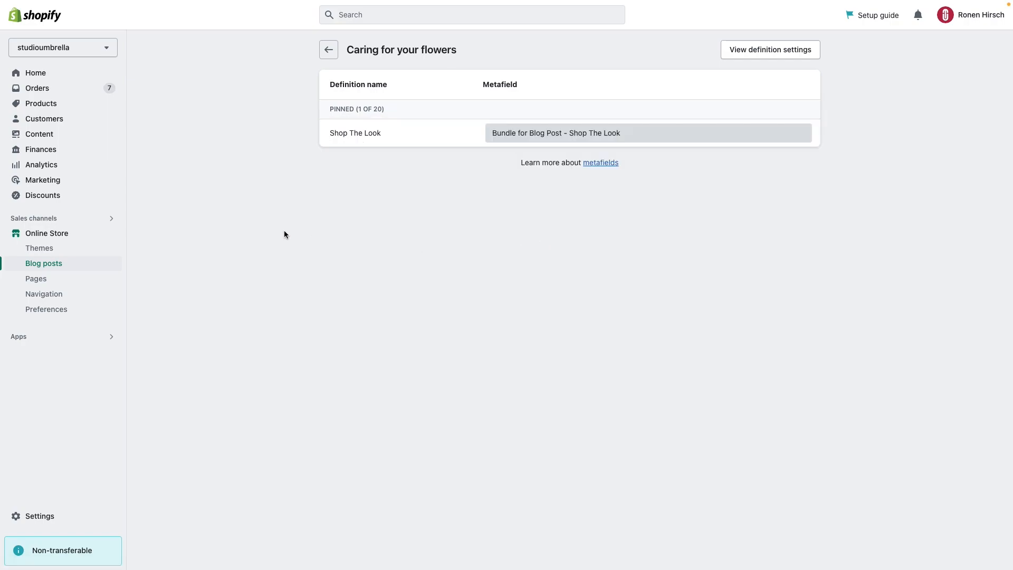
left_click(329, 50)
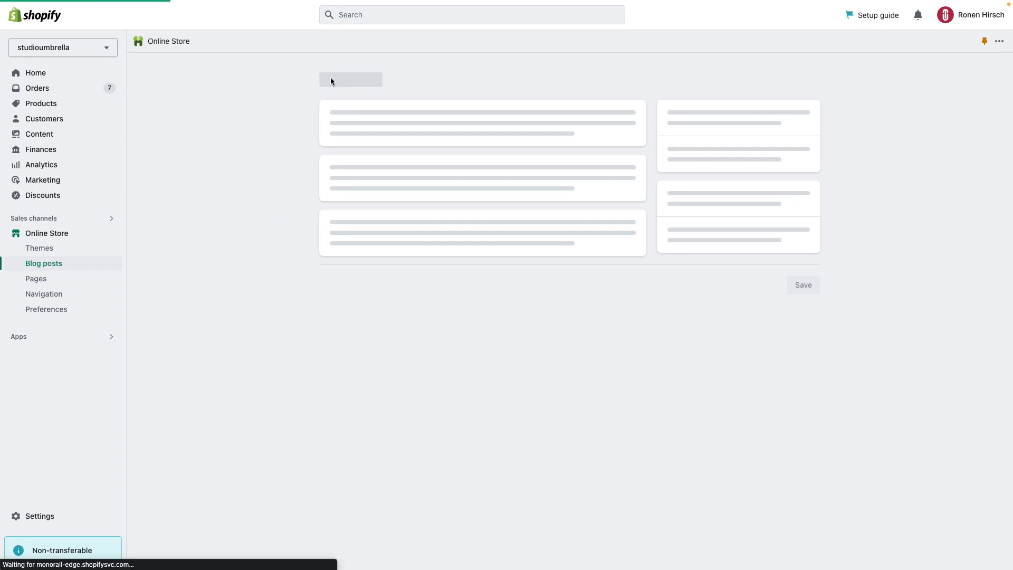
left_click(329, 72)
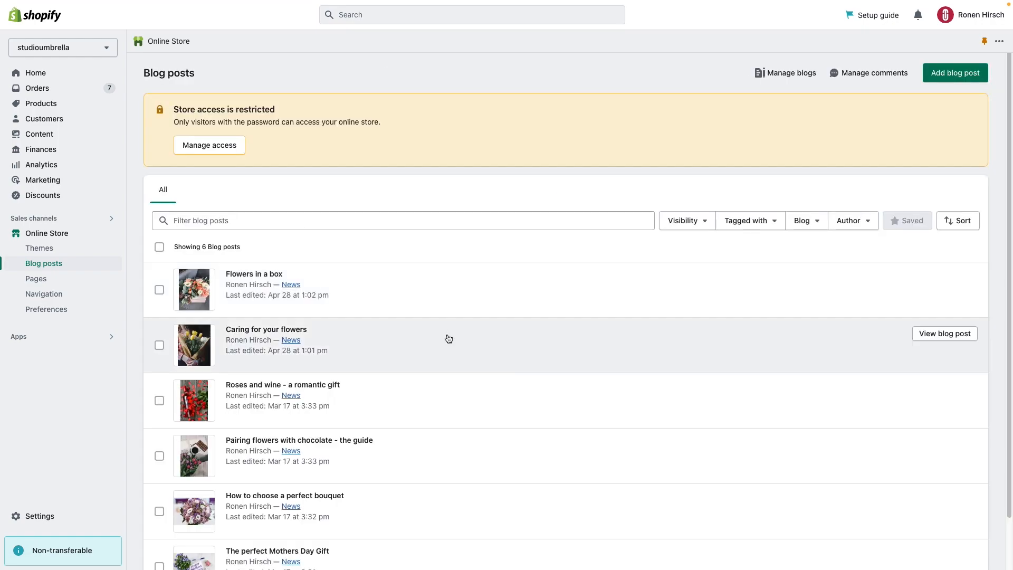
Step: Check which bundle is assigned to the Shop The Look metafield of the "Flowers in a box" blog post
left_click(264, 275)
scroll(449, 401, "down", 5)
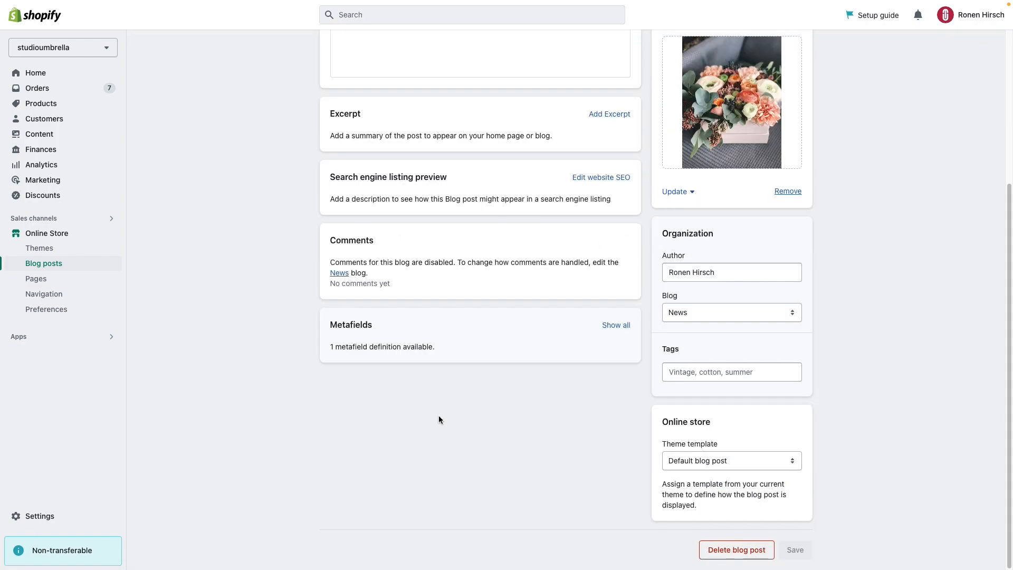
left_click(615, 325)
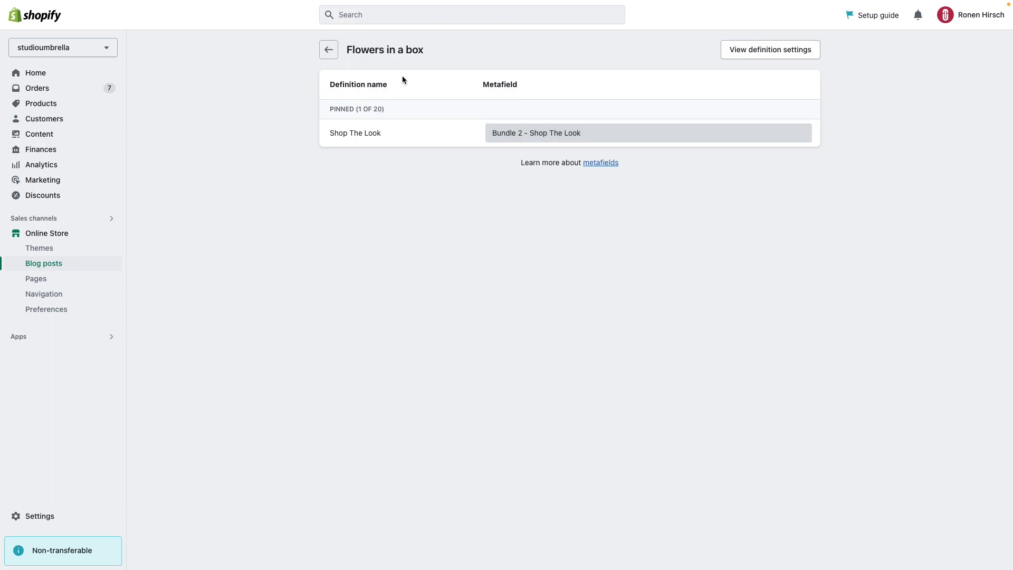
left_click(328, 50)
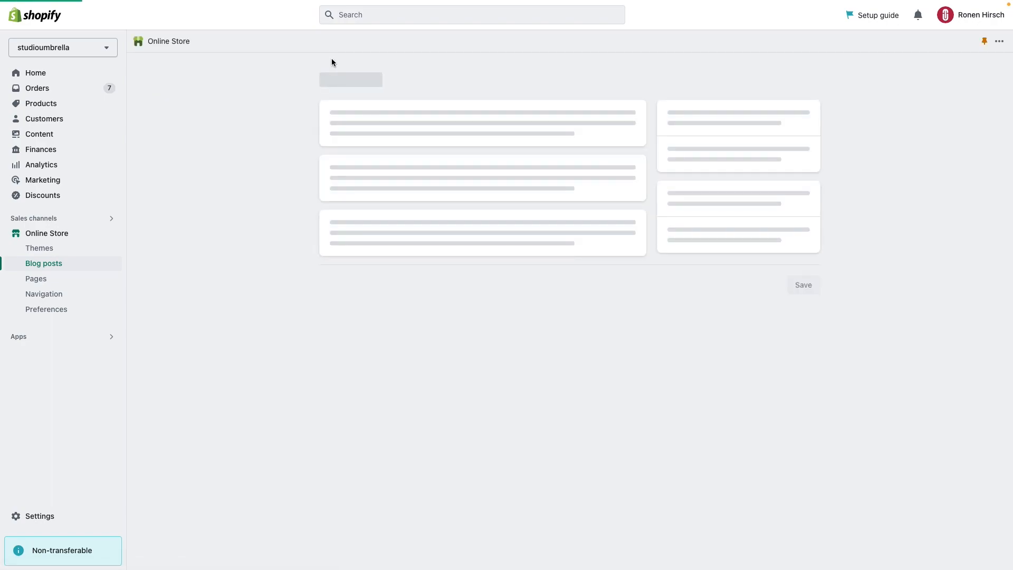
left_click(330, 76)
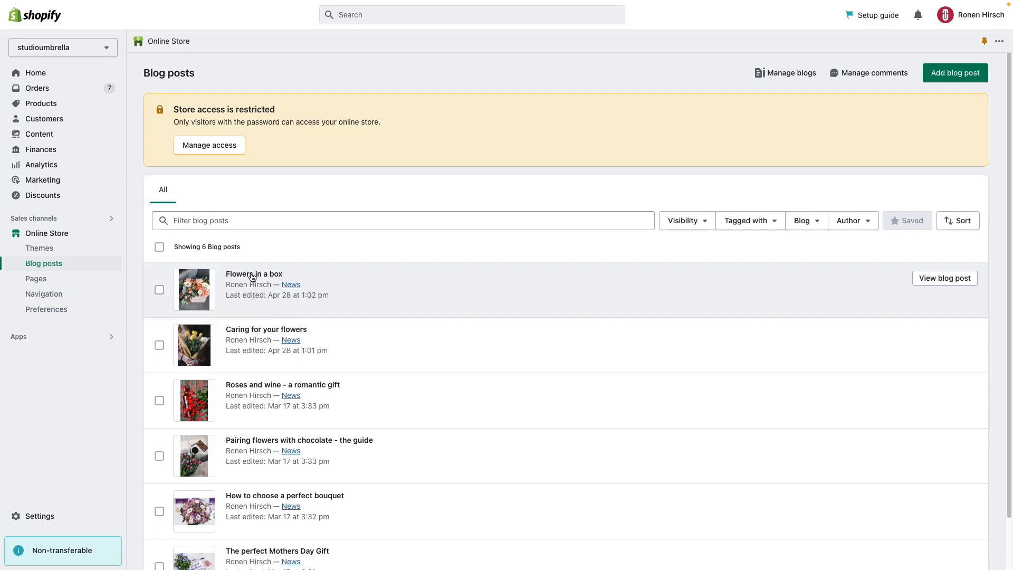
Step: Reopen the "Caring for your flowers" blog post and view its metafields
left_click(268, 332)
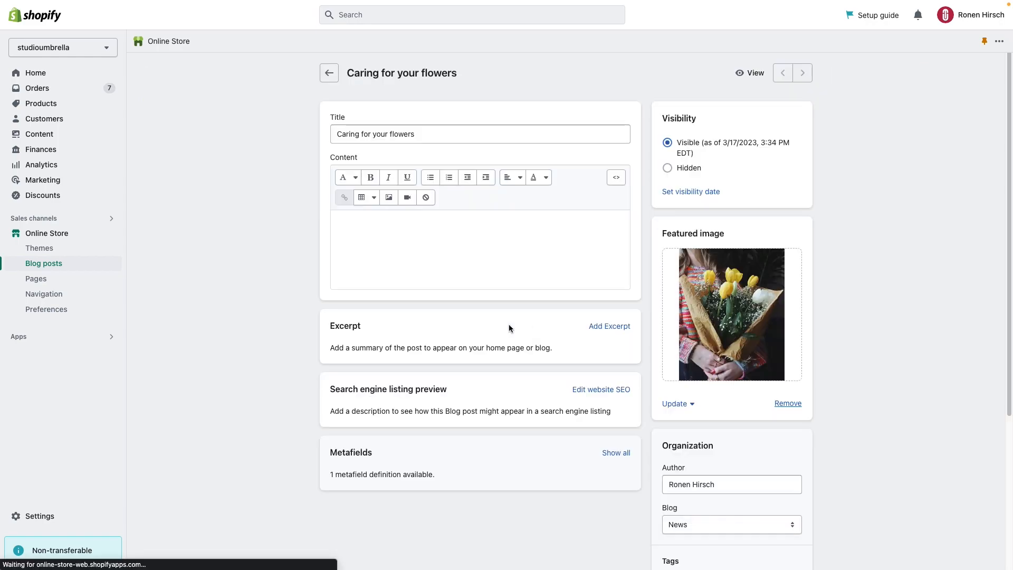
scroll(527, 433, "down", 2)
left_click(614, 430)
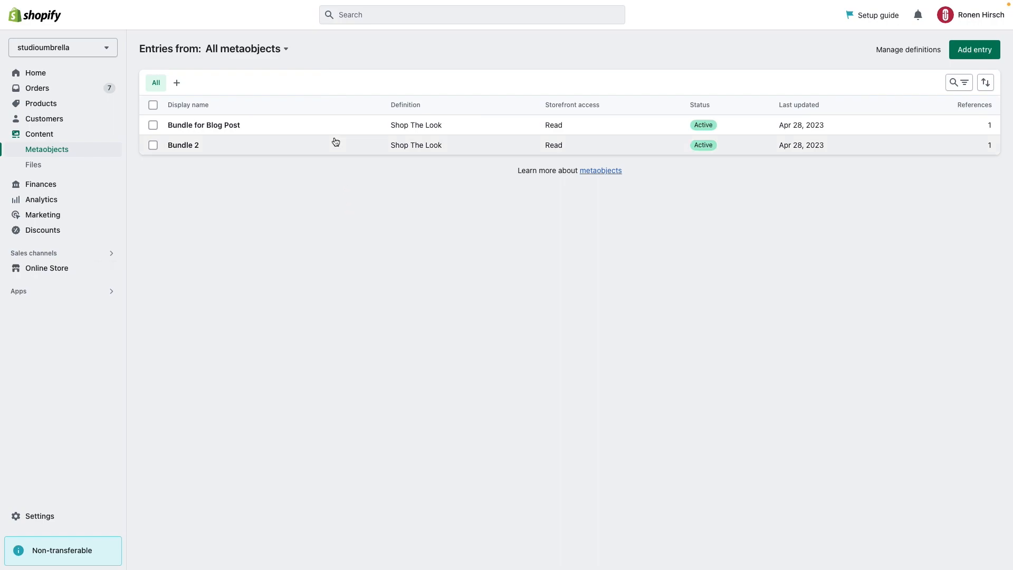
Step: Set desktop_xy_1 to 45,35 in the "Bundle for Blog Post" metaobject entry and save the entry
left_click(305, 124)
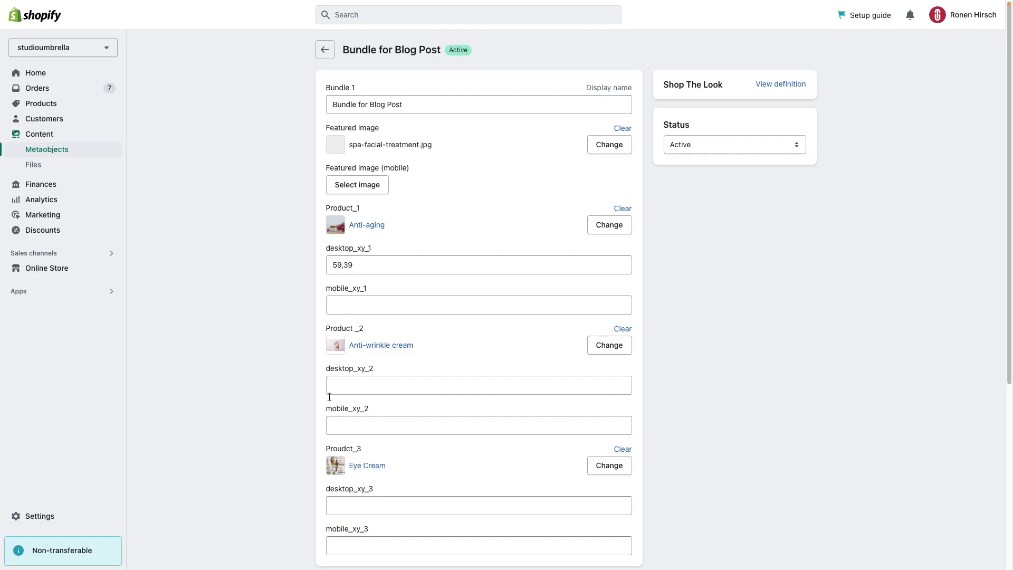
scroll(317, 446, "down", 4)
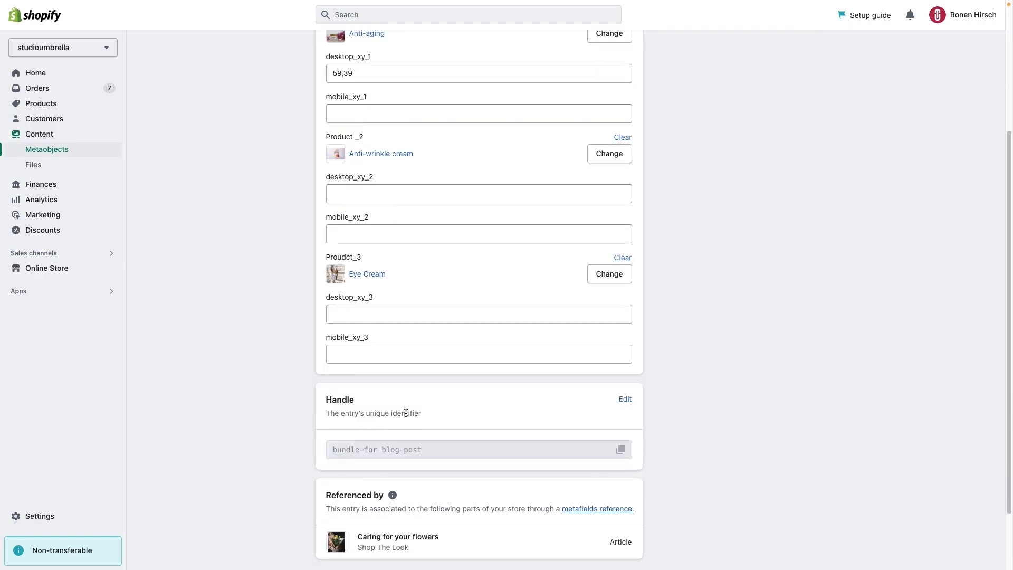
scroll(406, 414, "up", 4)
left_click_drag(364, 264, 313, 269)
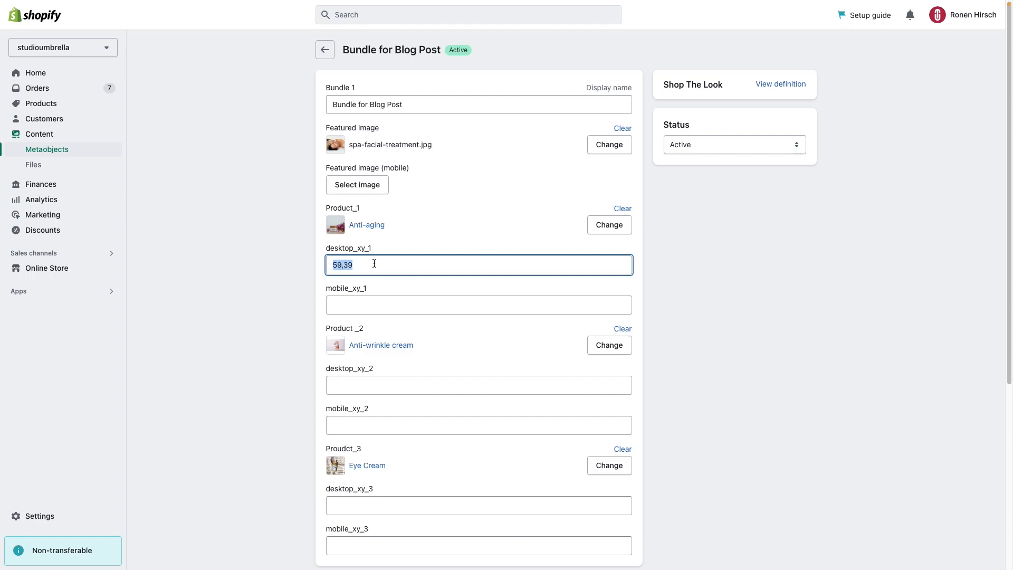
type("45")
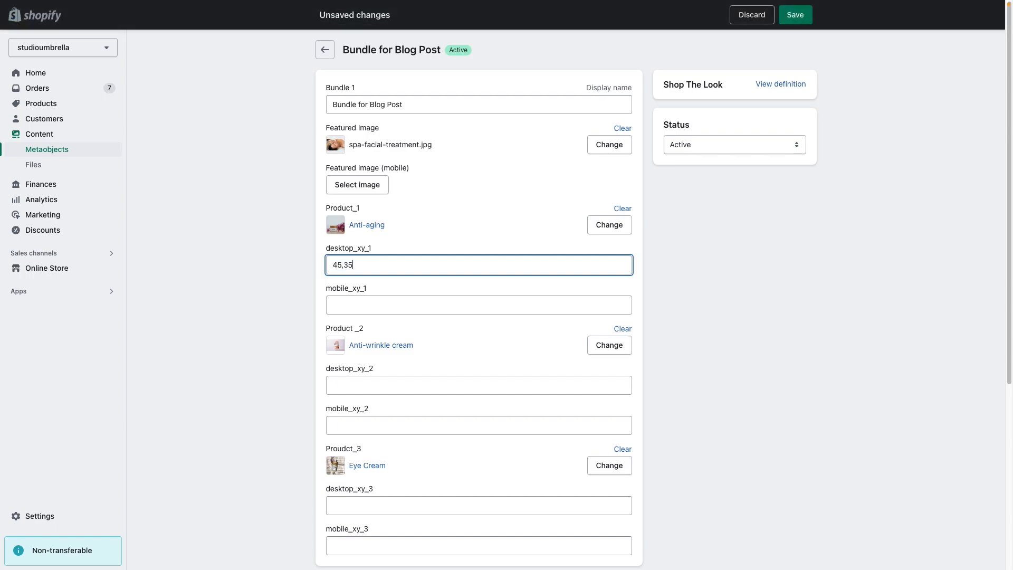
left_click(730, 281)
left_click(795, 14)
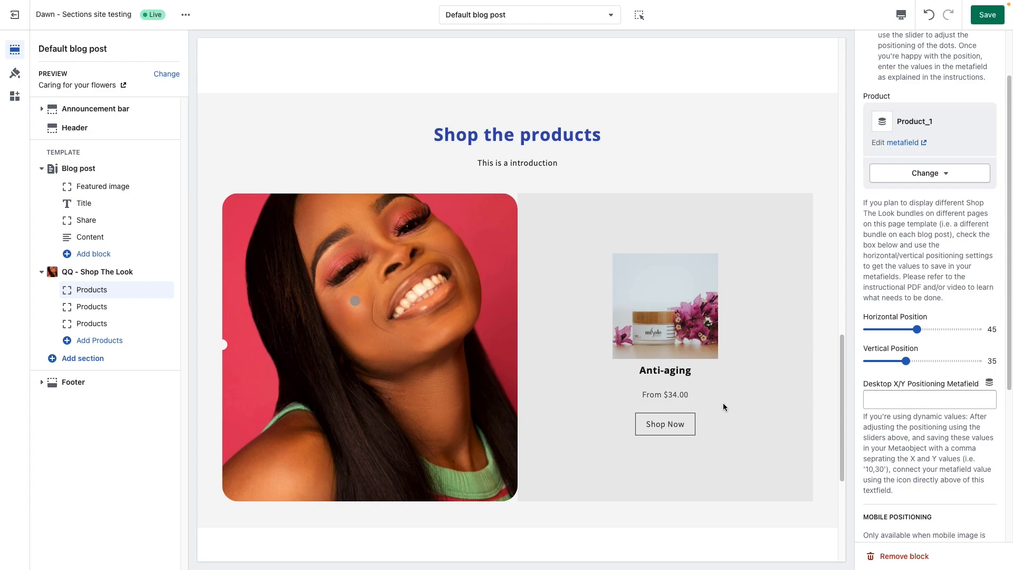
Step: In the theme editor's mobile preview, set the first Products block's mobile marker to horizontal position 46 and vertical position 37
scroll(923, 505, "down", 4)
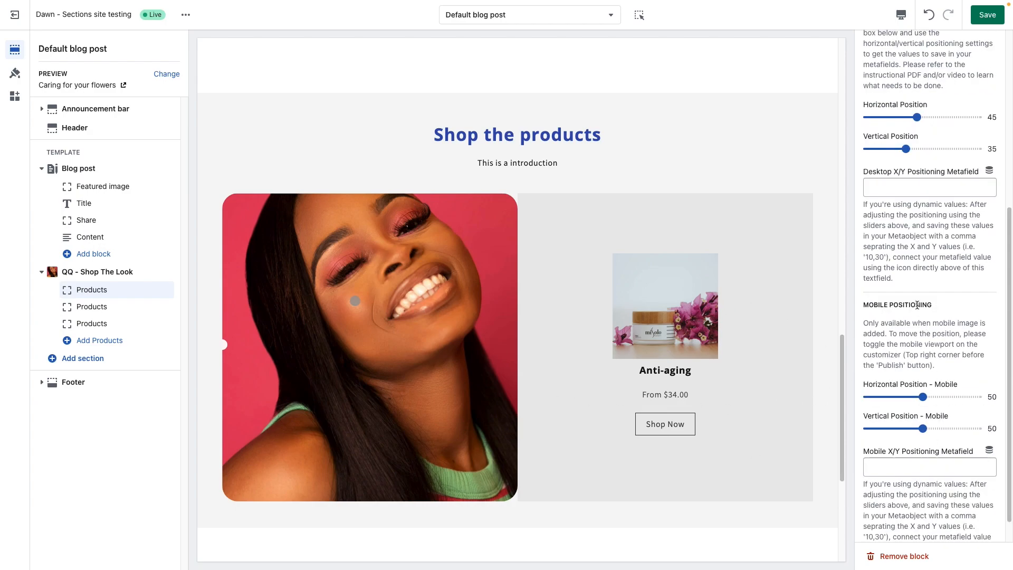
left_click(901, 15)
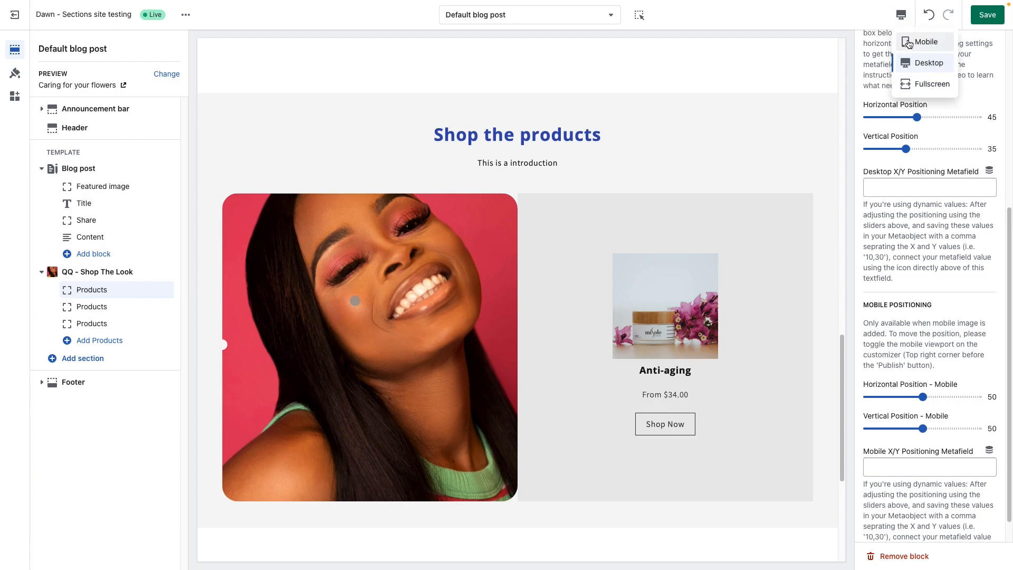
left_click(910, 38)
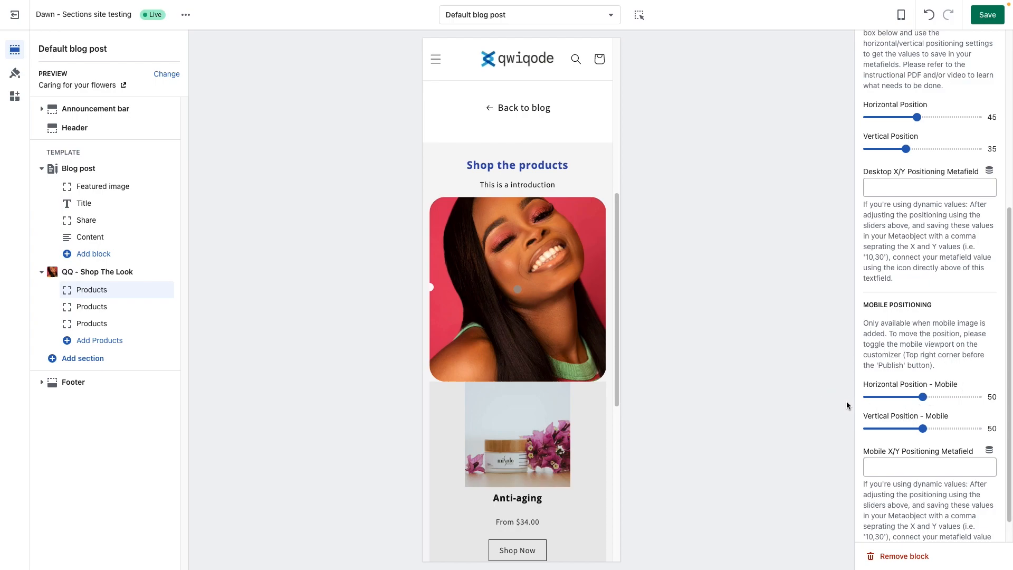
scroll(905, 431, "down", 1)
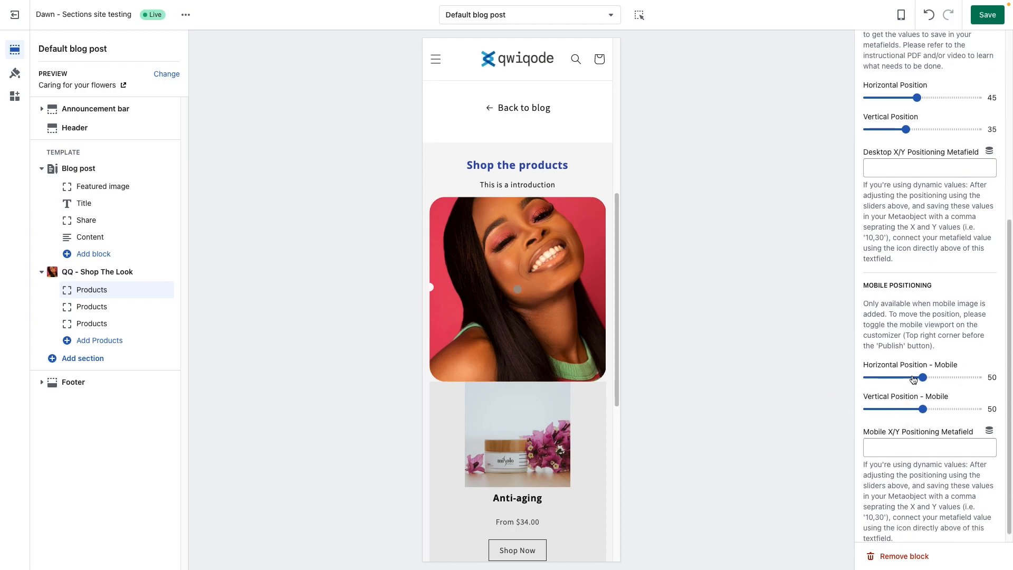
left_click_drag(922, 378, 909, 409)
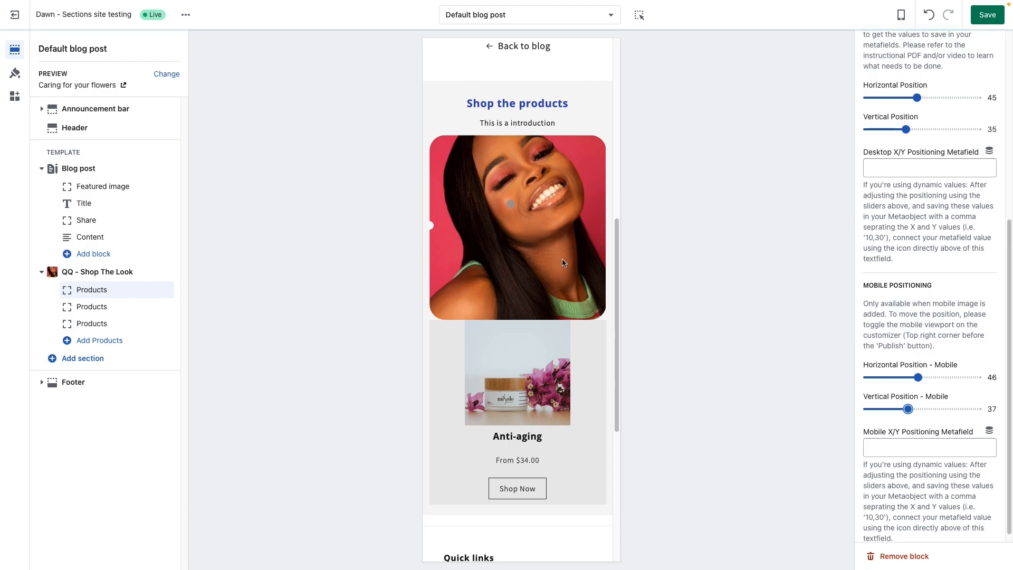
Step: Set mobile_xy_1 to 46,37 in the "Bundle for Blog Post" metaobject entry, save it and return to the theme editor
key("ctrl+Tab")
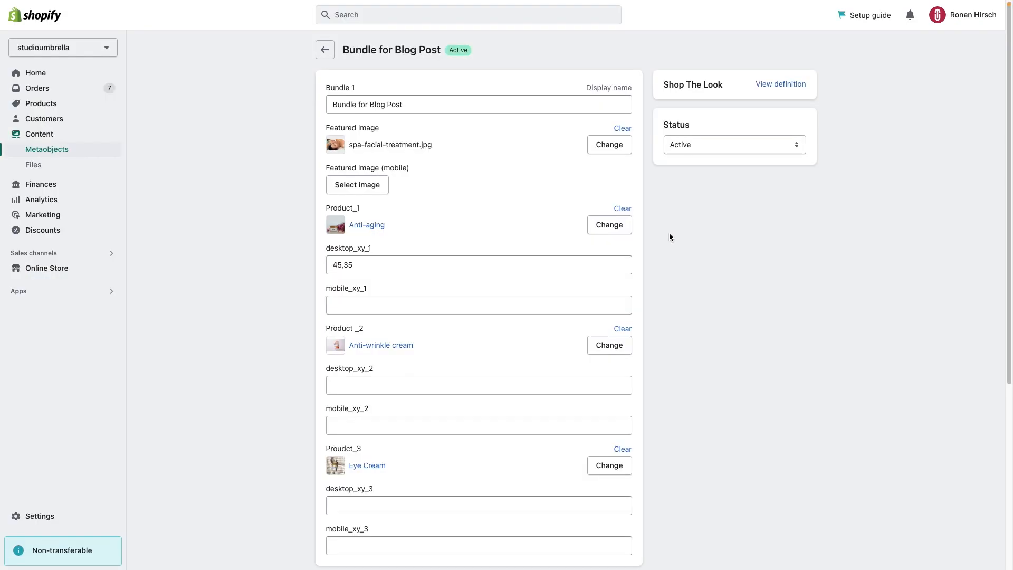
left_click(362, 306)
type("46,37")
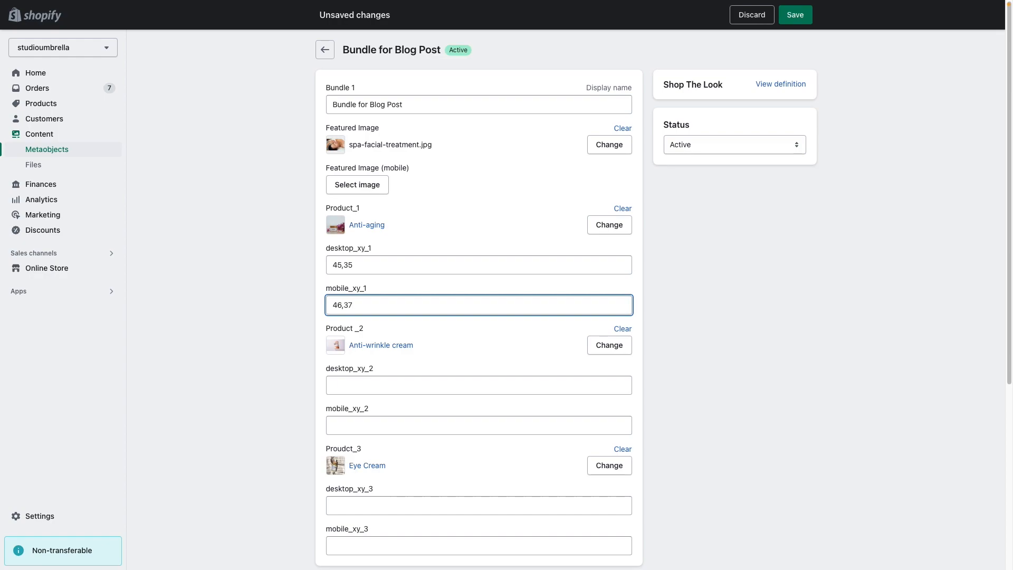
left_click(795, 14)
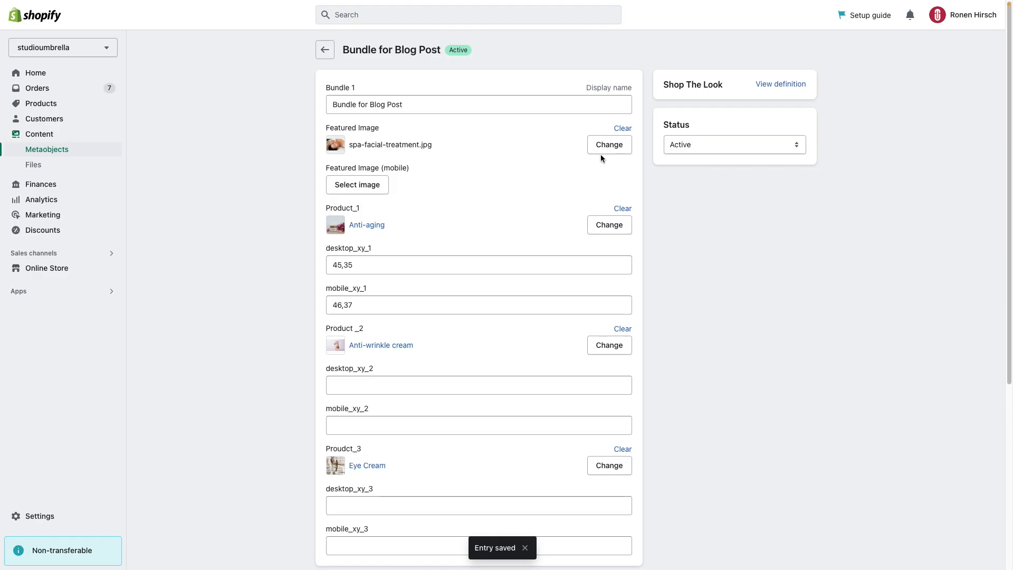
key("ctrl+Tab")
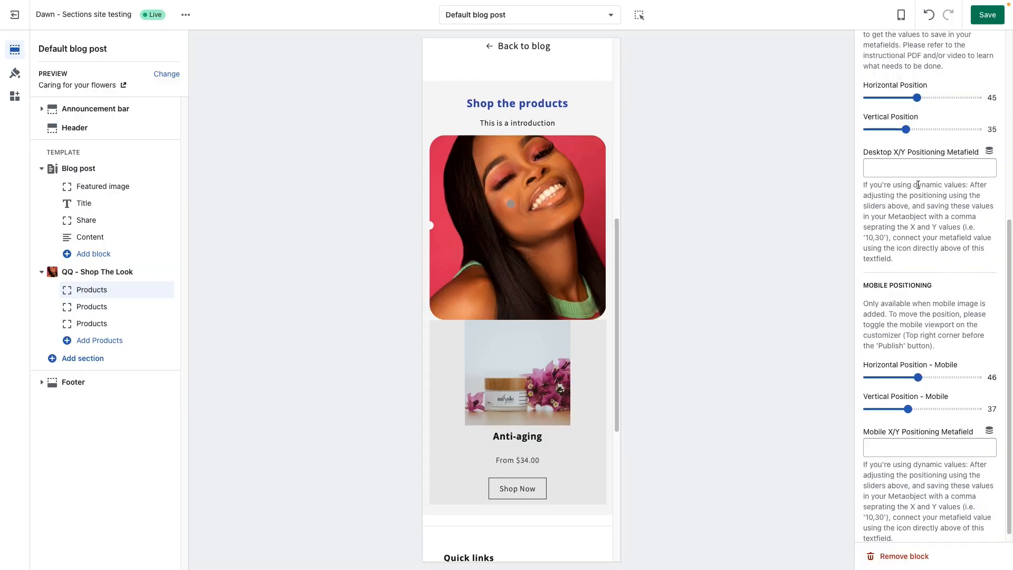
Step: Check the Product_1, desktop_xy_1 and mobile_xy_1 field names in the "Bundle for Blog Post" metaobject entry, then return to the theme editor
left_click(990, 151)
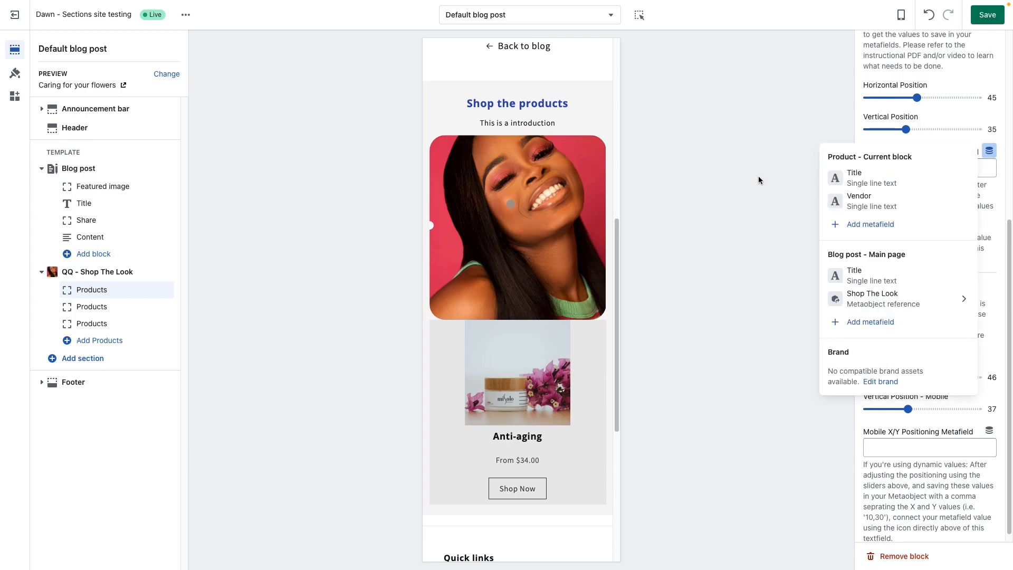
key("ctrl+Tab")
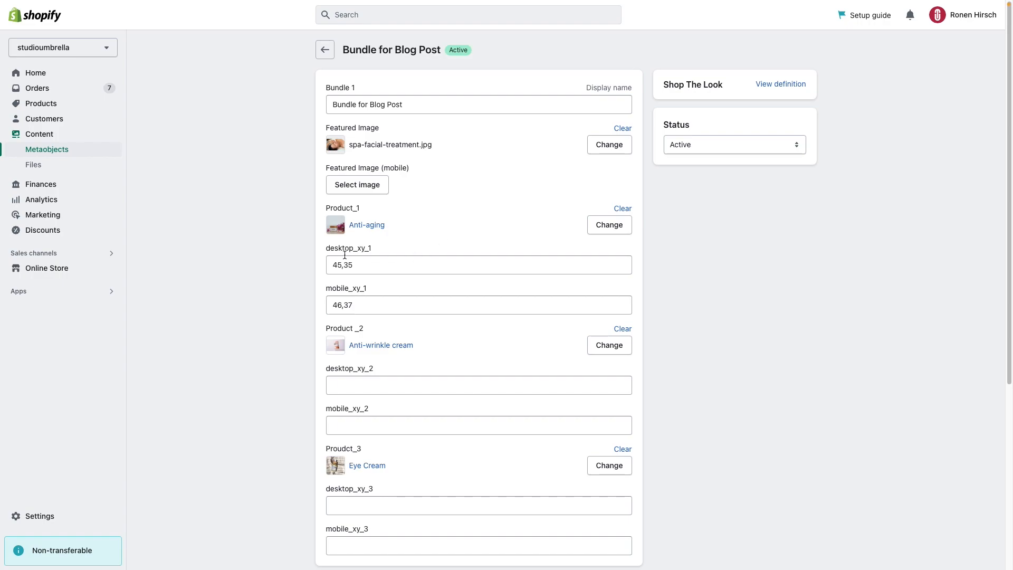
double_click(341, 289)
double_click(343, 209)
key("ctrl+Tab")
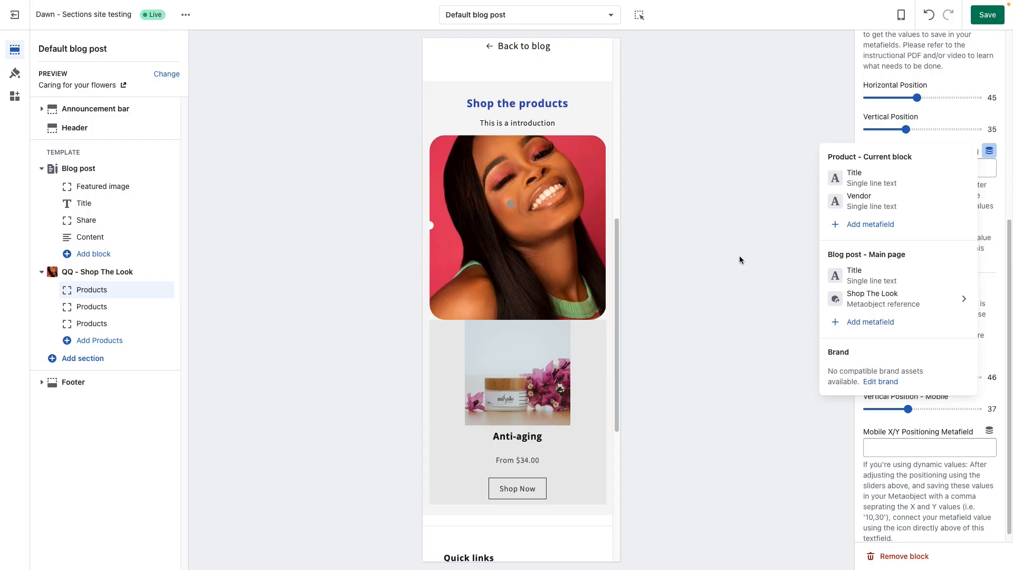
left_click(779, 170)
Step: Connect the first Products block's Desktop X/Y Positioning Metafield to desktop_xy_1 from the Shop The Look metaobject
scroll(893, 228, "up", 1)
scroll(892, 228, "up", 5)
scroll(928, 338, "down", 1)
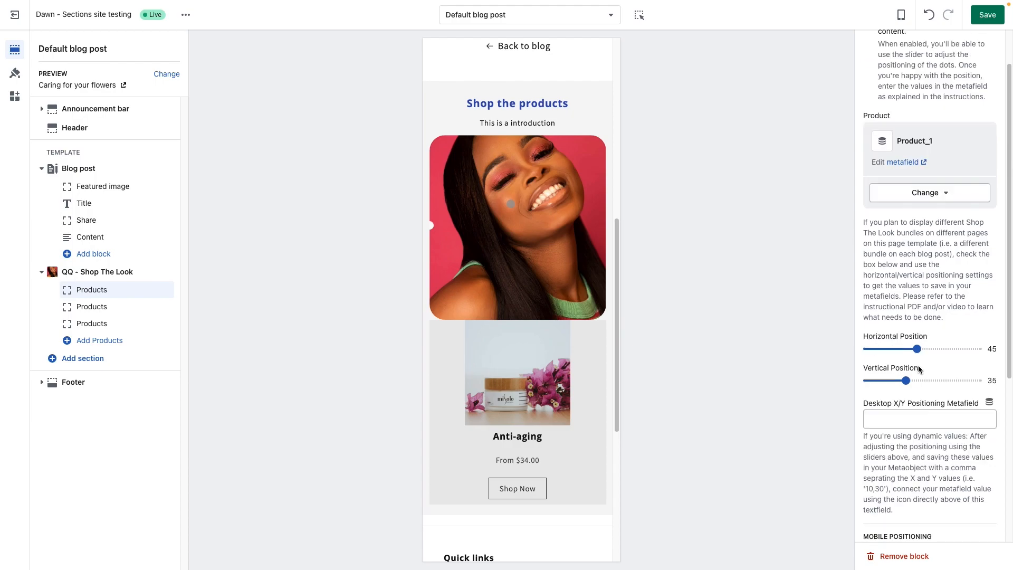
scroll(908, 419, "down", 2)
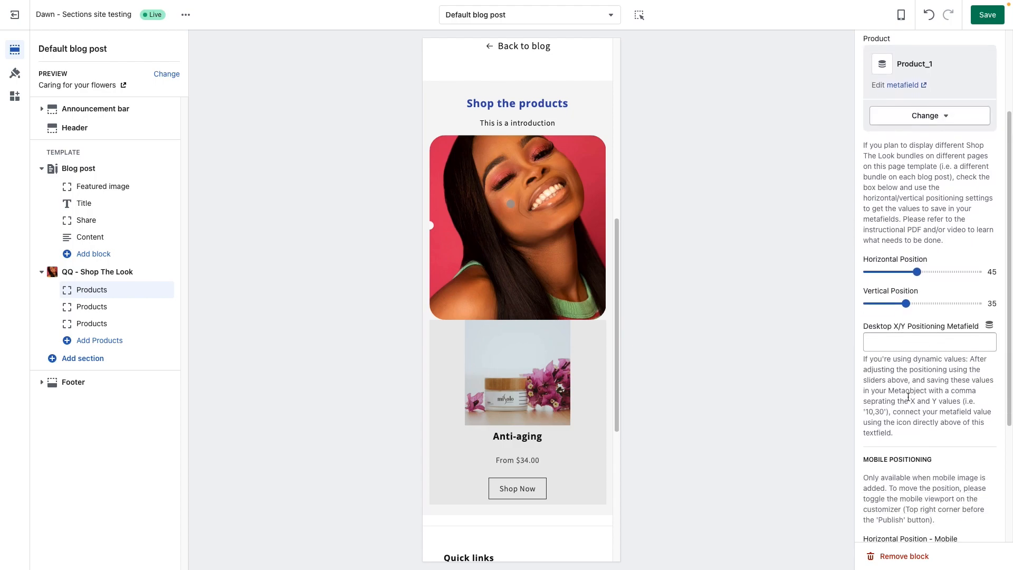
left_click(989, 319)
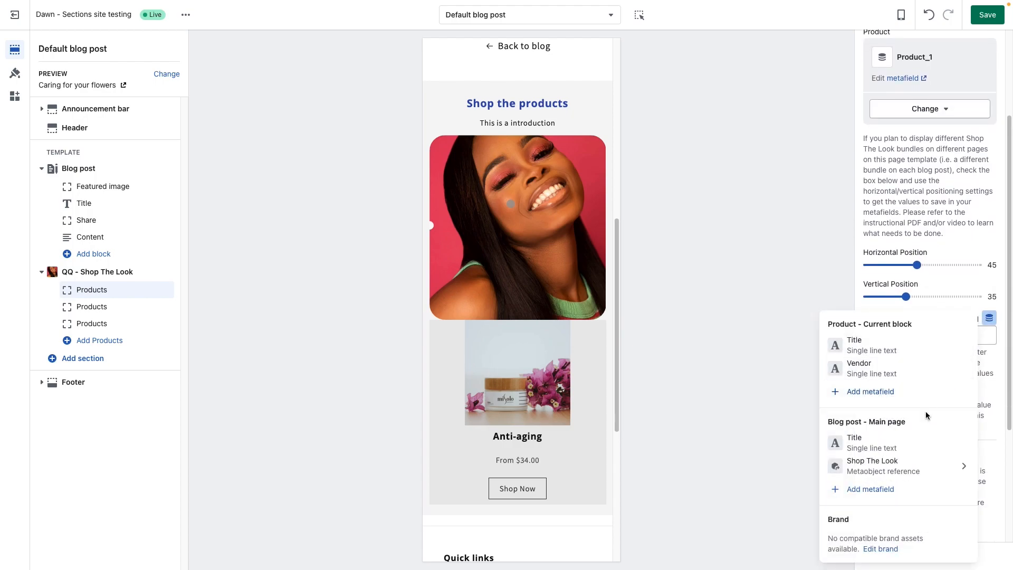
left_click(913, 469)
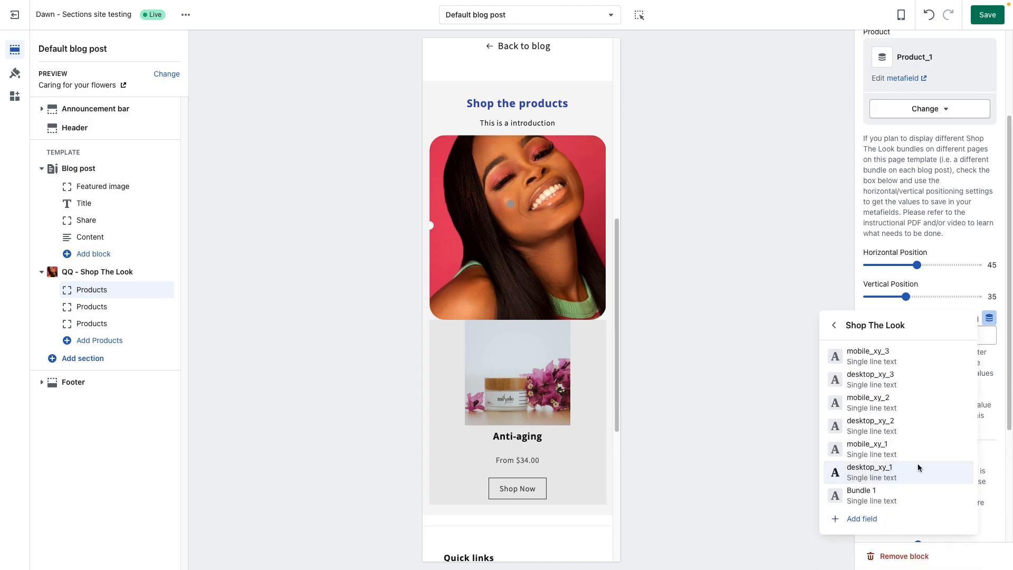
left_click(904, 466)
Step: Connect the first Products block's Mobile X/Y Positioning Metafield to mobile_xy_1 from the Shop The Look metaobject
scroll(943, 423, "down", 5)
left_click(989, 425)
left_click(913, 469)
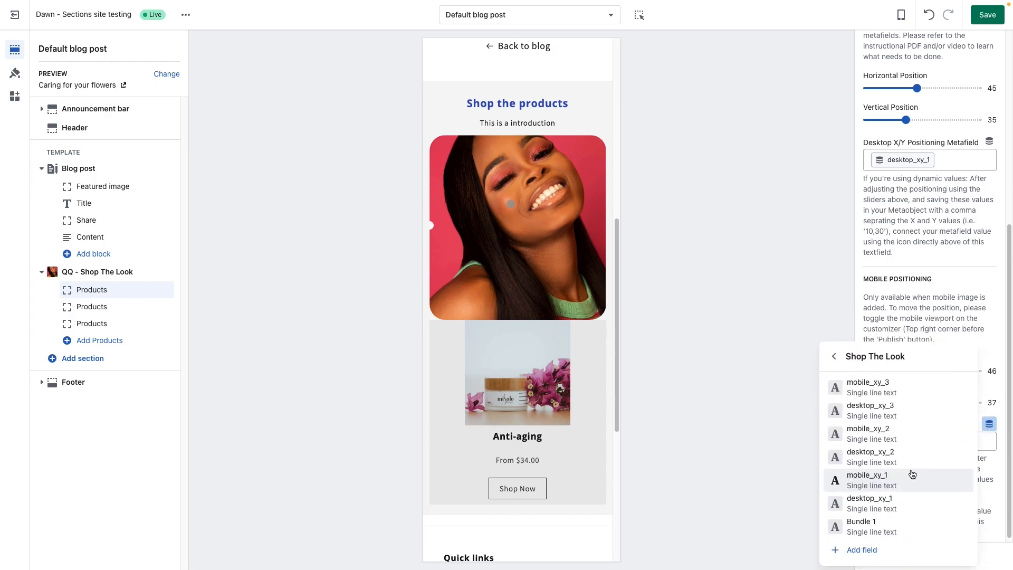
left_click(908, 484)
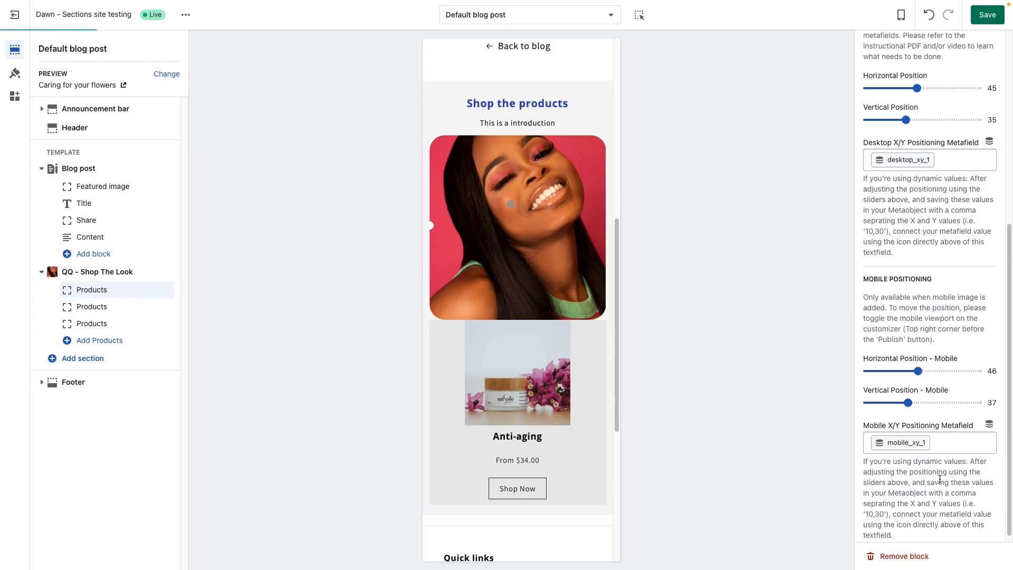
Step: Enable metafields for dynamic content in the first Products block and test its horizontal position at 21 and 40
scroll(912, 454, "up", 5)
scroll(912, 453, "up", 2)
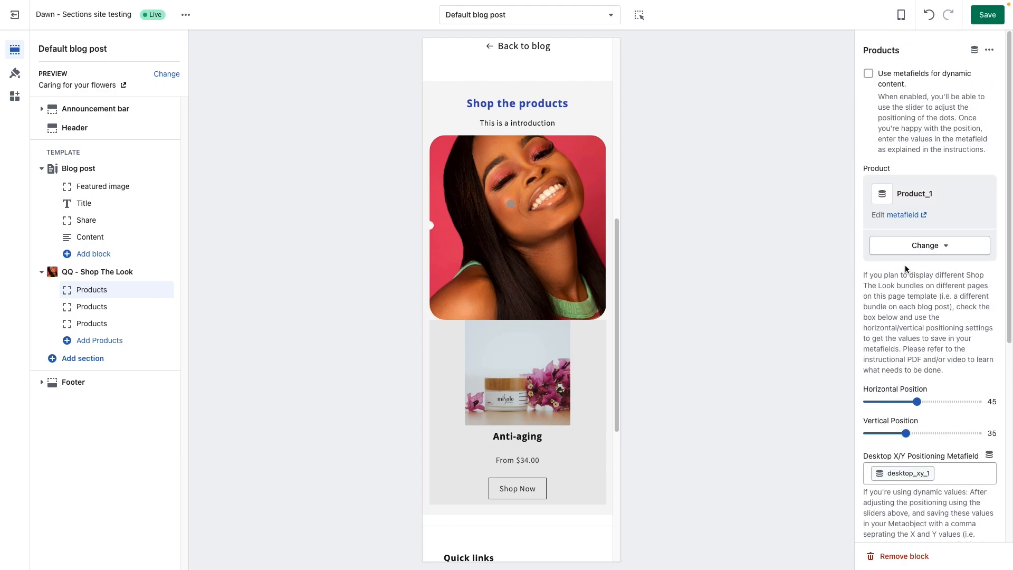
left_click(868, 74)
left_click(892, 402)
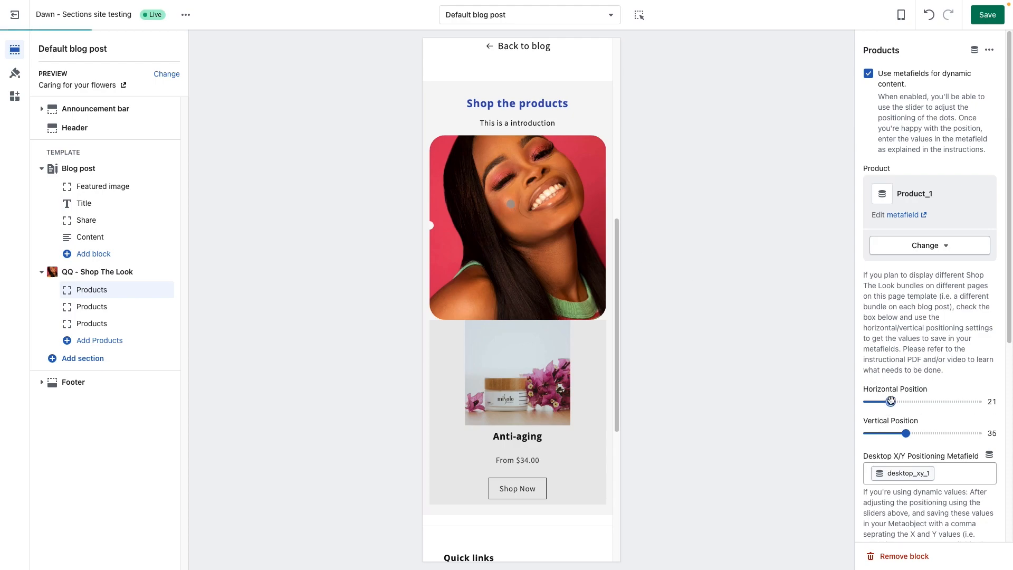
left_click(913, 402)
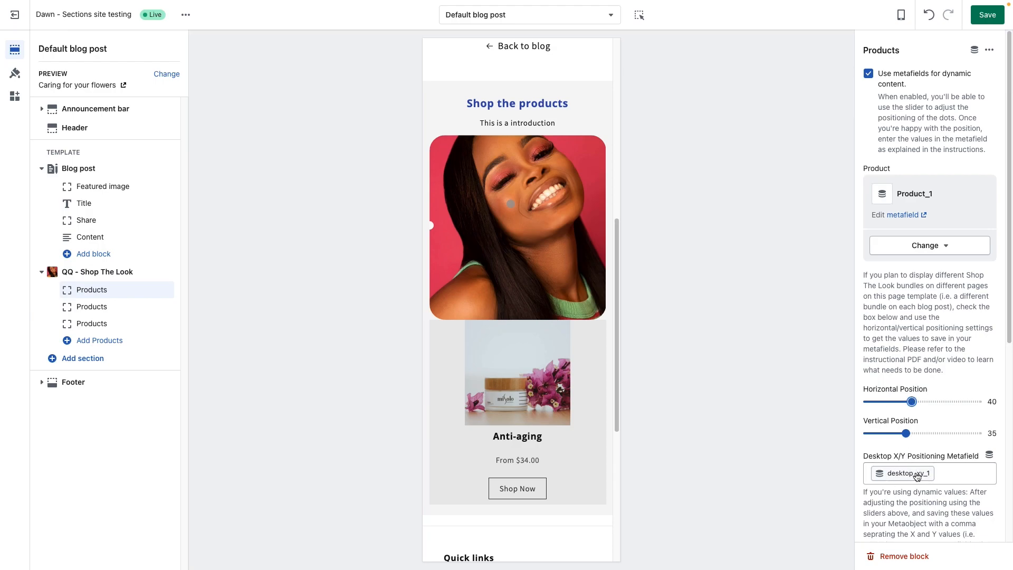
Step: Disable metafields for dynamic content in the second Products block and set its desktop marker to horizontal 35, vertical 21
left_click(104, 312)
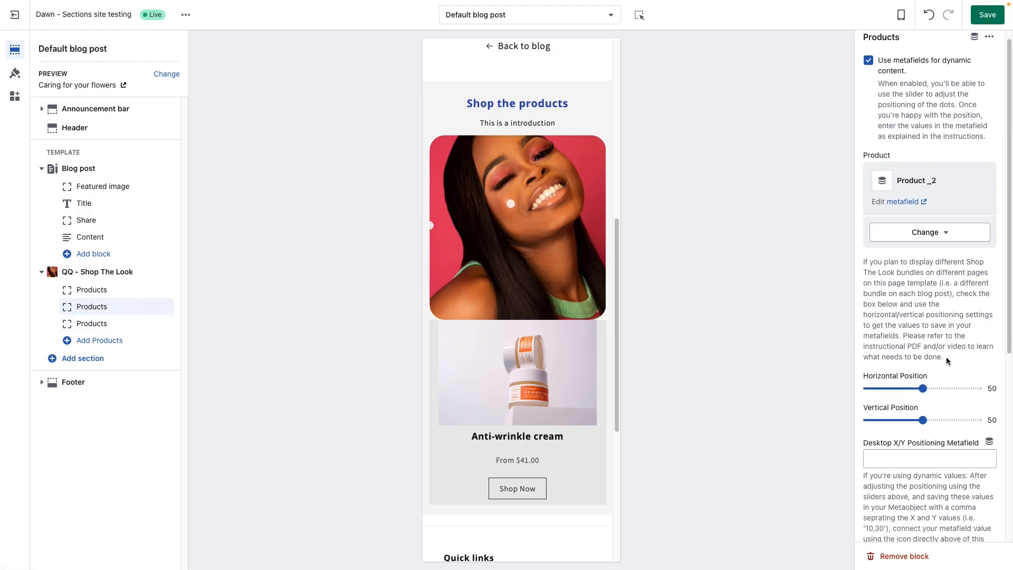
left_click(869, 73)
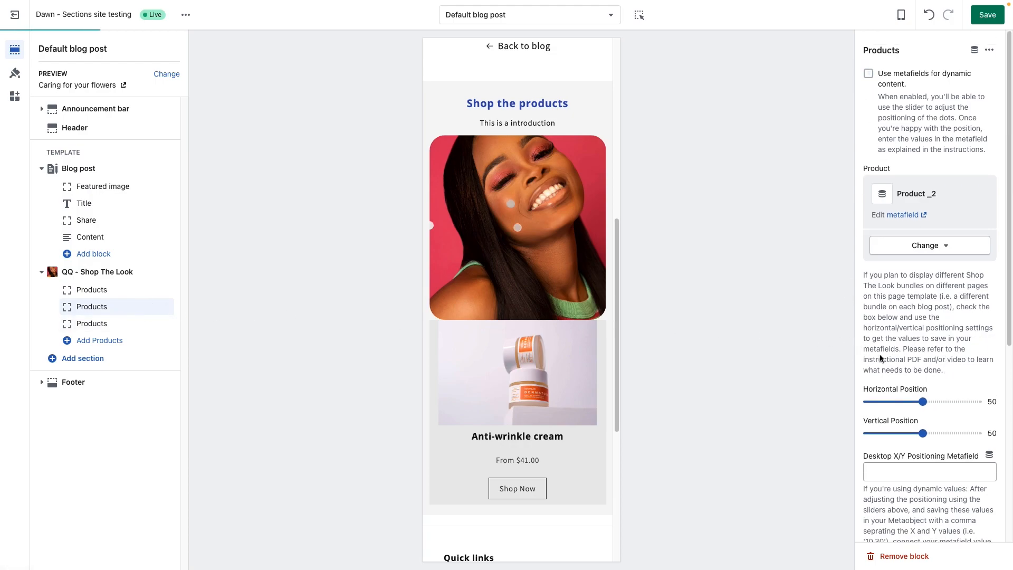
scroll(909, 369, "down", 2)
scroll(909, 389, "down", 1)
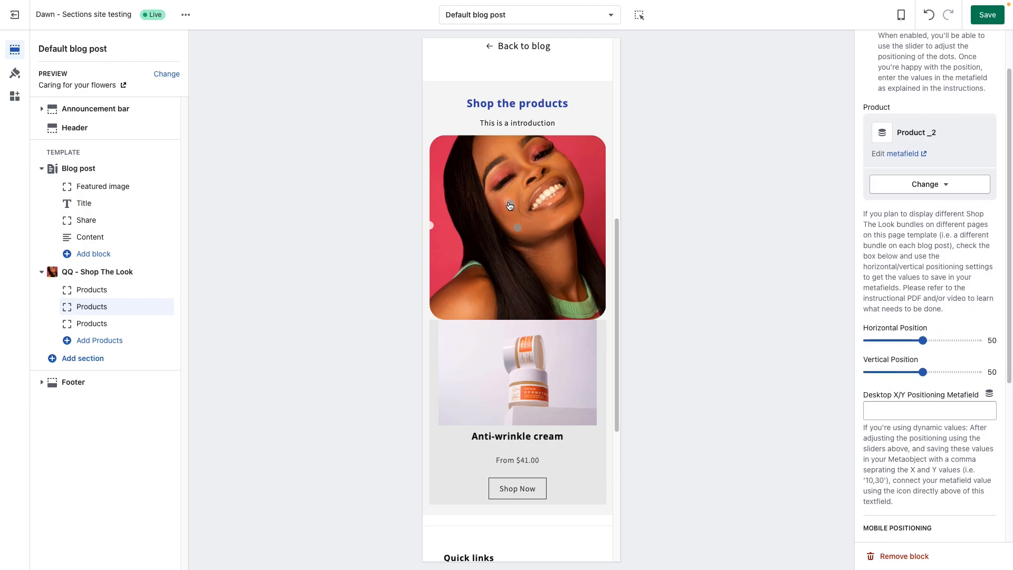
left_click_drag(922, 341, 891, 372)
Step: Set the second Products block's mobile marker to horizontal position 41 and vertical position 21
scroll(908, 375, "up", 1)
scroll(907, 374, "down", 3)
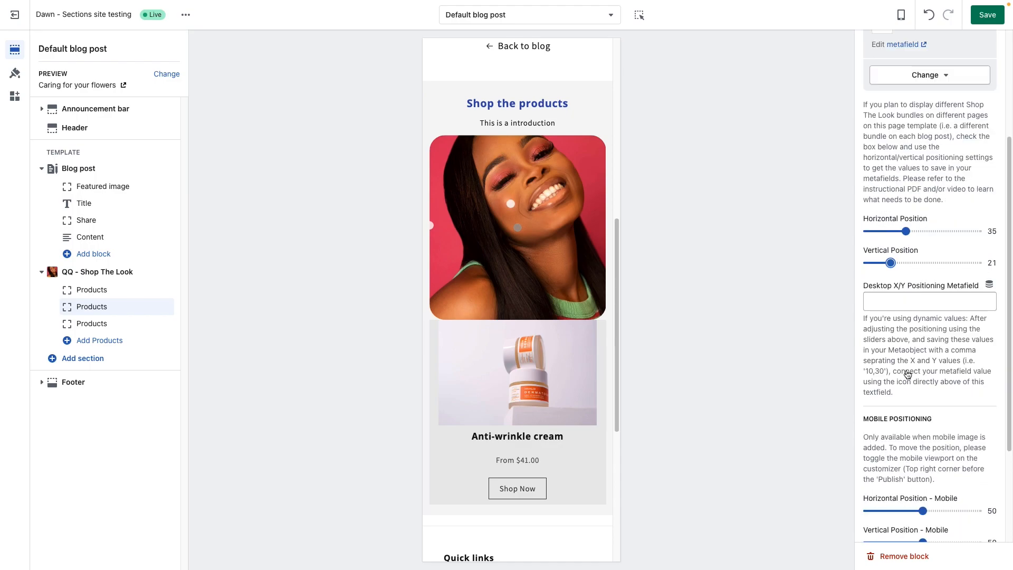
scroll(917, 368, "down", 1)
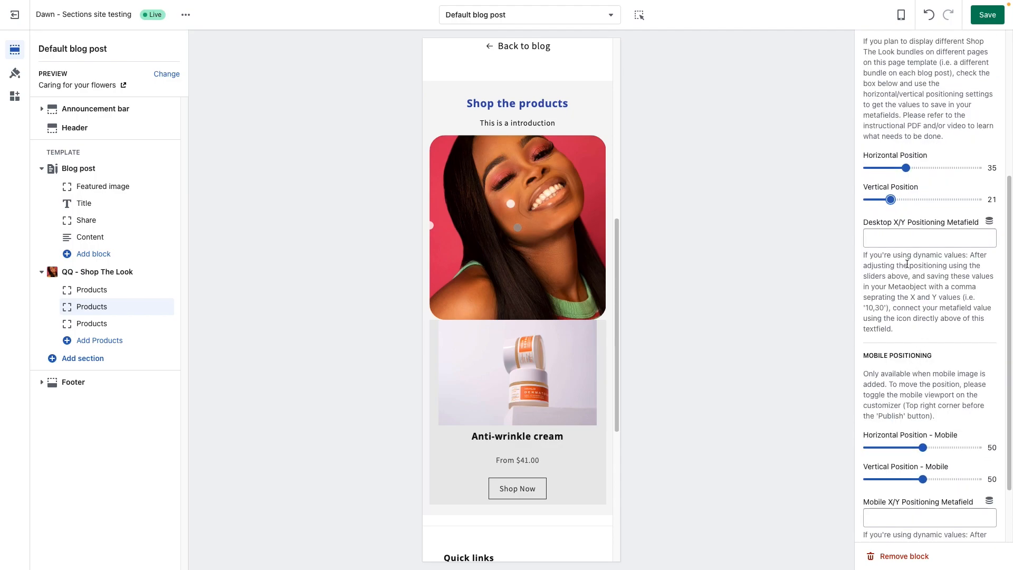
scroll(908, 426, "down", 2)
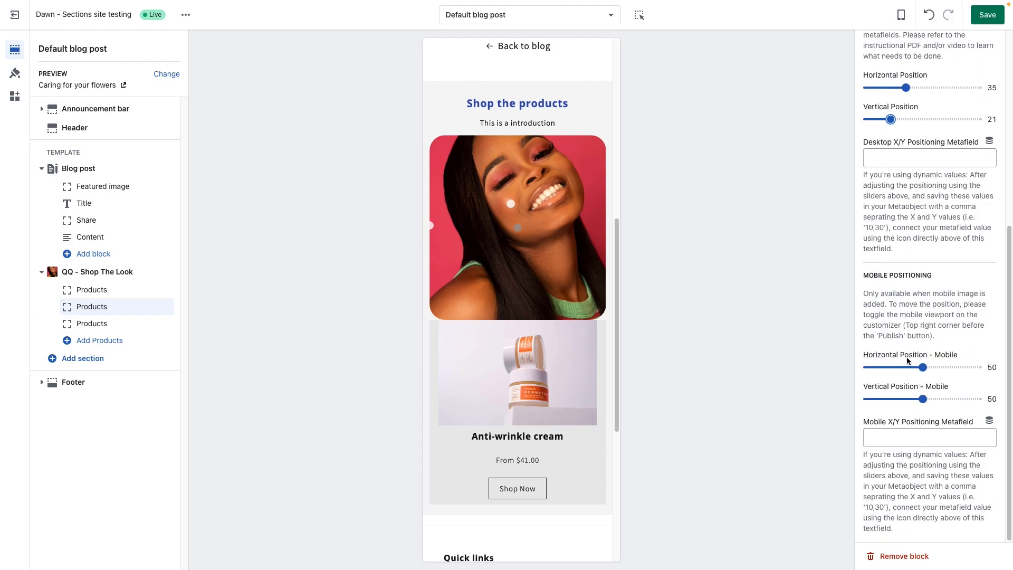
left_click_drag(922, 367, 892, 399)
Step: Enter 41,21 for mobile_xy_2 in the "Bundle for Blog Post" metaobject entry and return to the theme editor
key("ctrl+Tab")
scroll(367, 405, "down", 1)
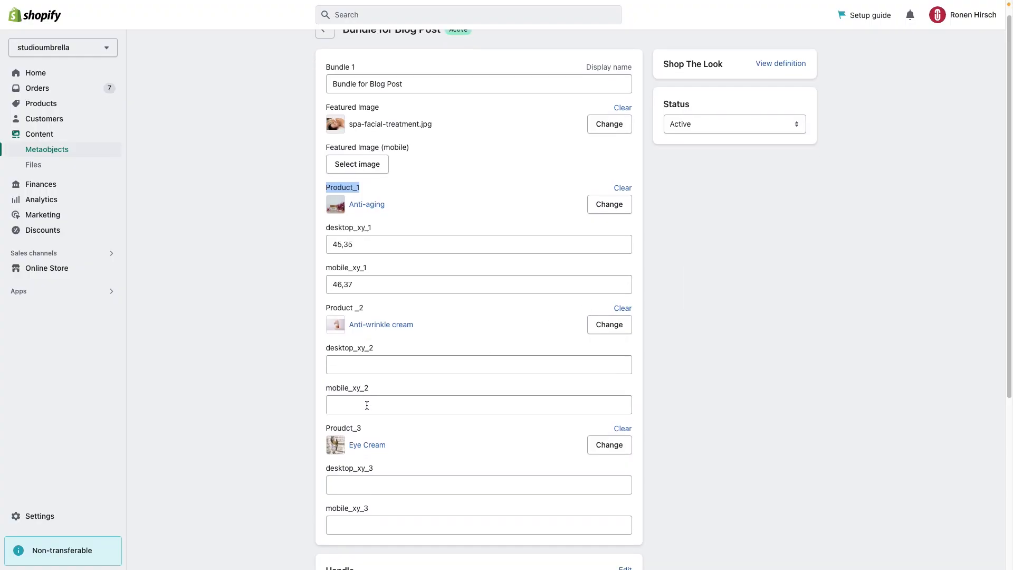
left_click(367, 405)
type("41,21")
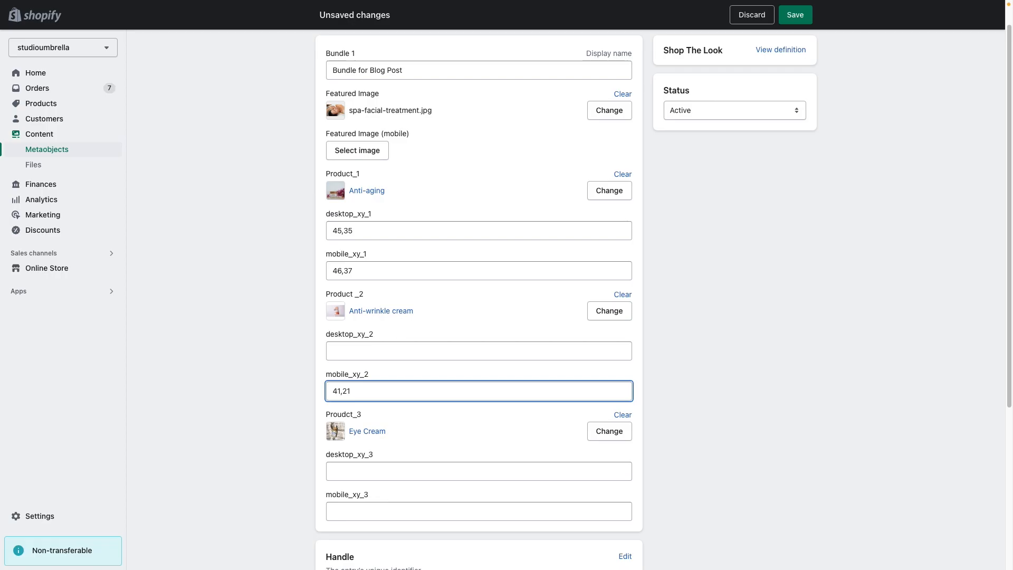
key("ctrl+shift+Tab")
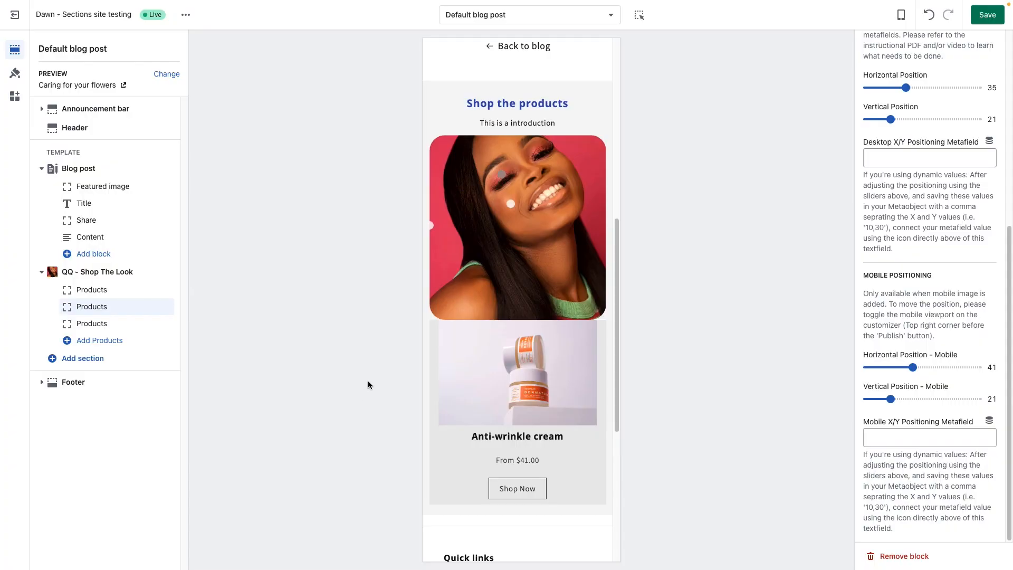
Step: Switch the theme preview to desktop and set the second Products block's horizontal position to 41
left_click(901, 15)
left_click(932, 61)
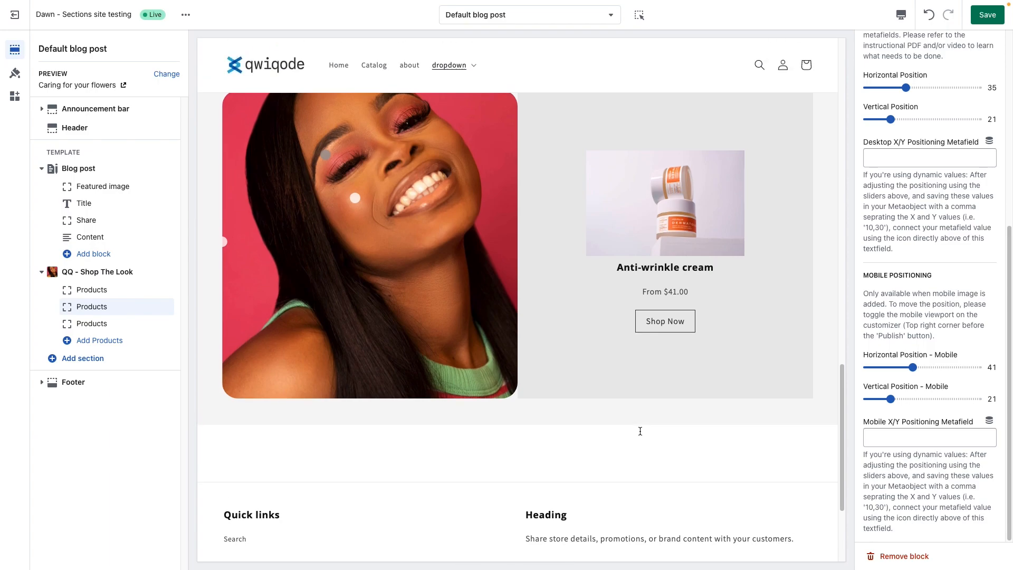
scroll(943, 359, "up", 3)
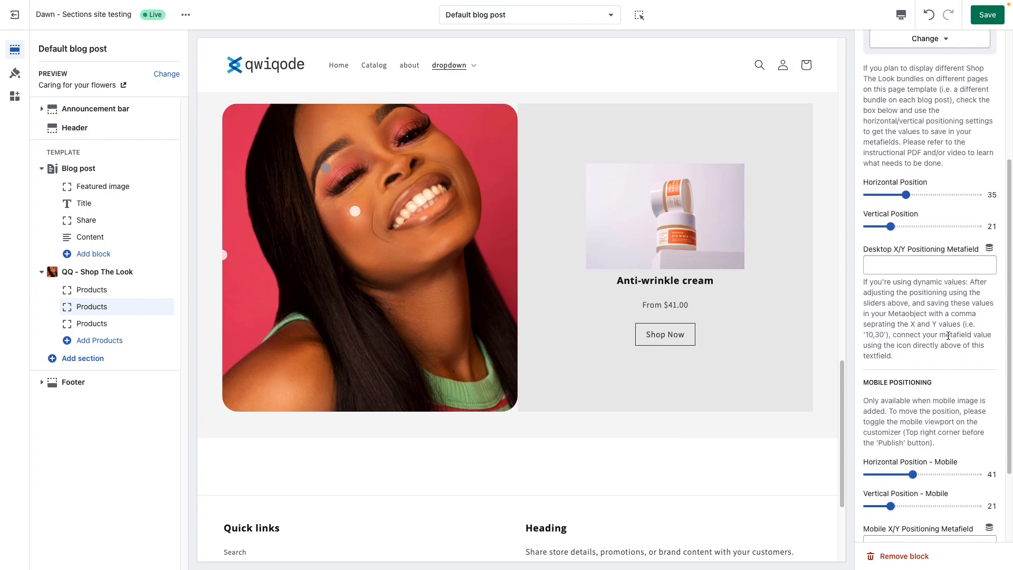
scroll(945, 333, "up", 1)
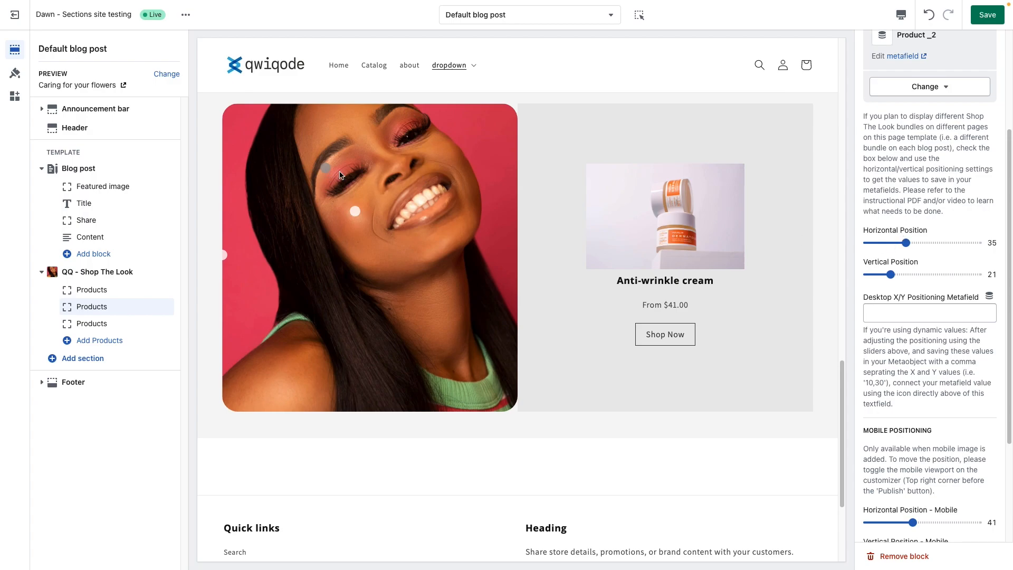
left_click_drag(907, 242, 910, 243)
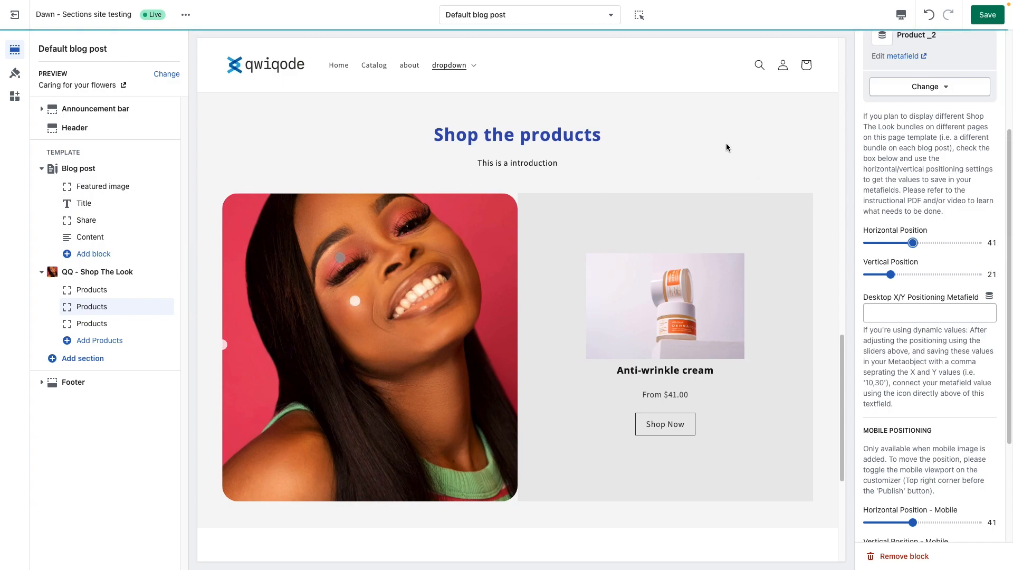
key("Right")
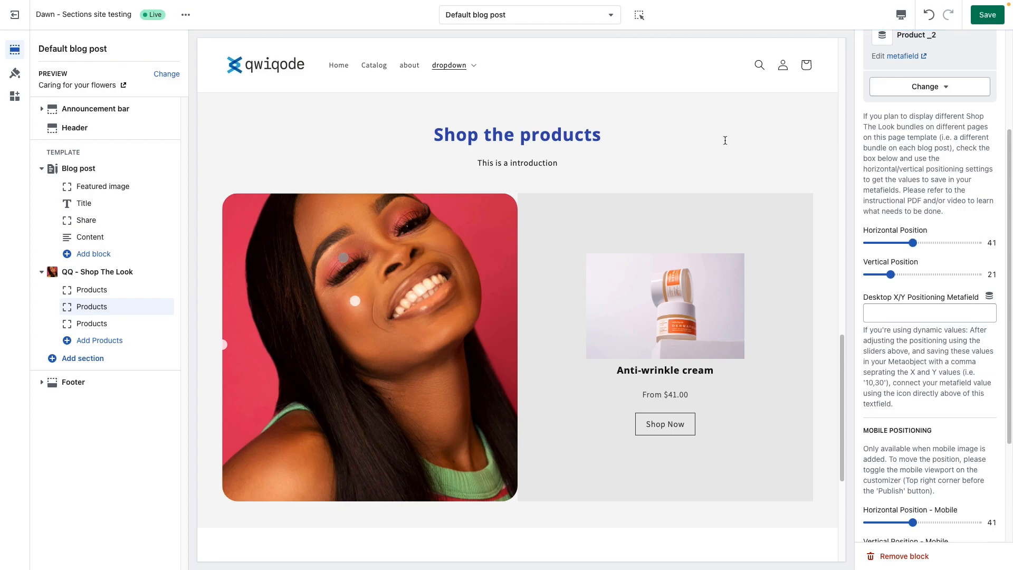
Step: Set desktop_xy_2 to 39,21 in the "Bundle for Blog Post" metaobject entry, save it and return to the theme editor
key("ctrl+Tab")
left_click(395, 349)
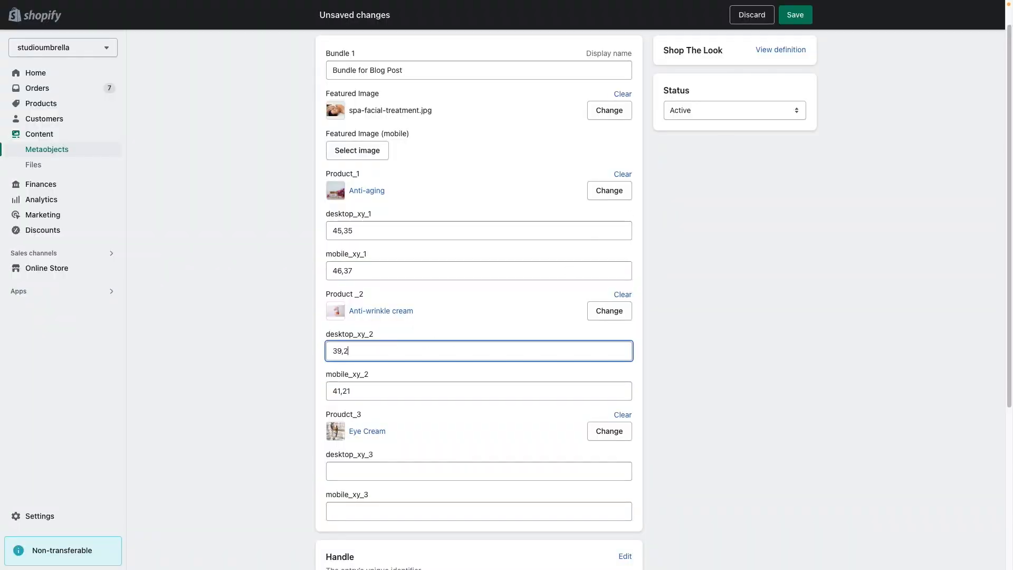
left_click(796, 14)
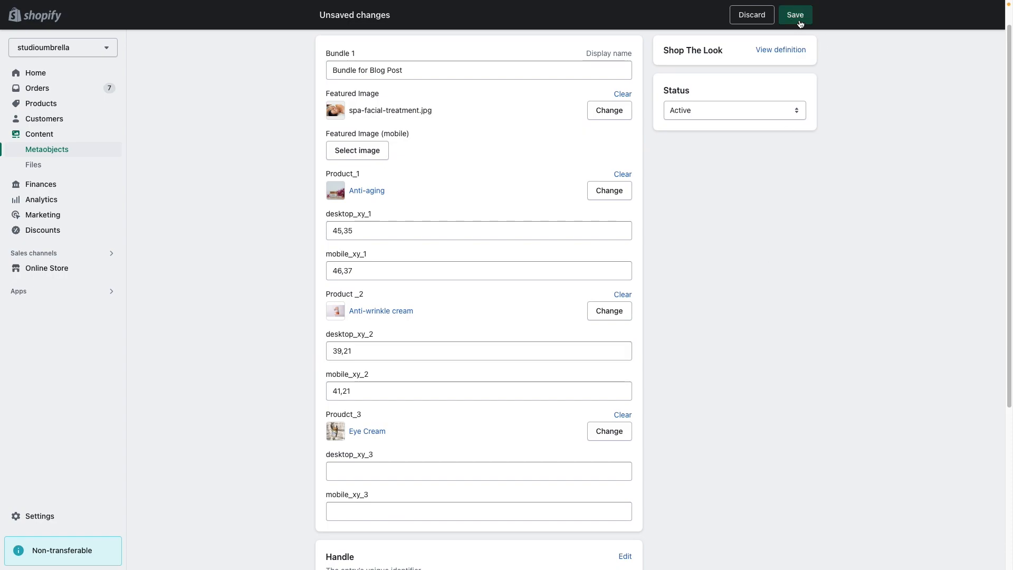
key("ctrl+Tab")
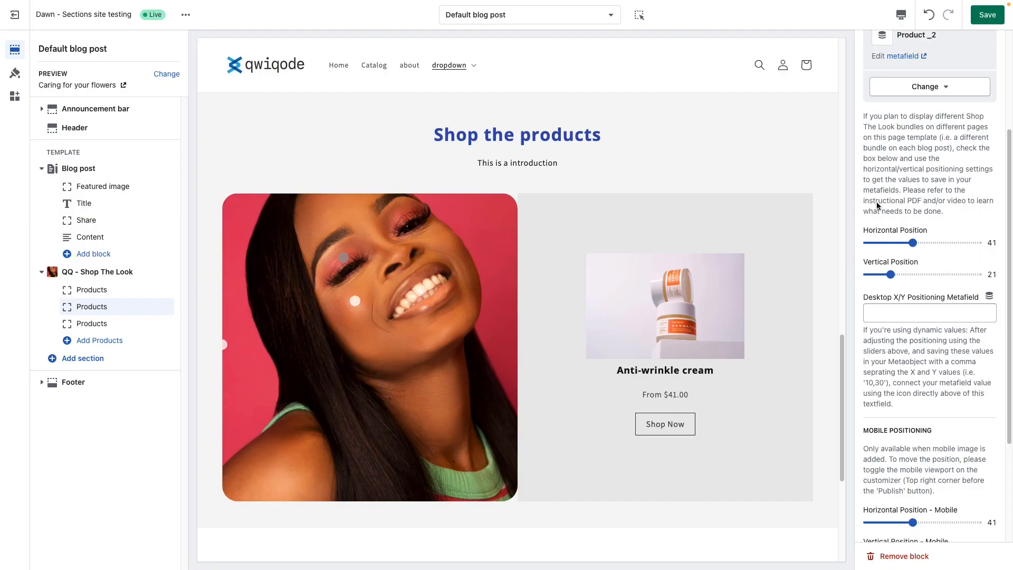
Step: Connect the second Products block's Desktop X/Y Positioning Metafield to desktop_xy_2 from the Shop The Look metaobject
left_click(990, 297)
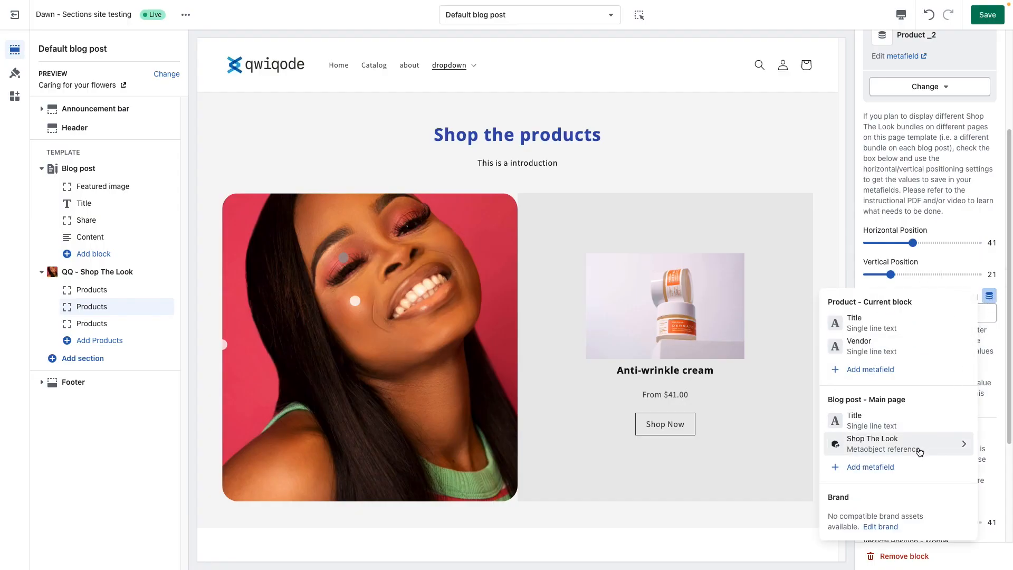
left_click(917, 446)
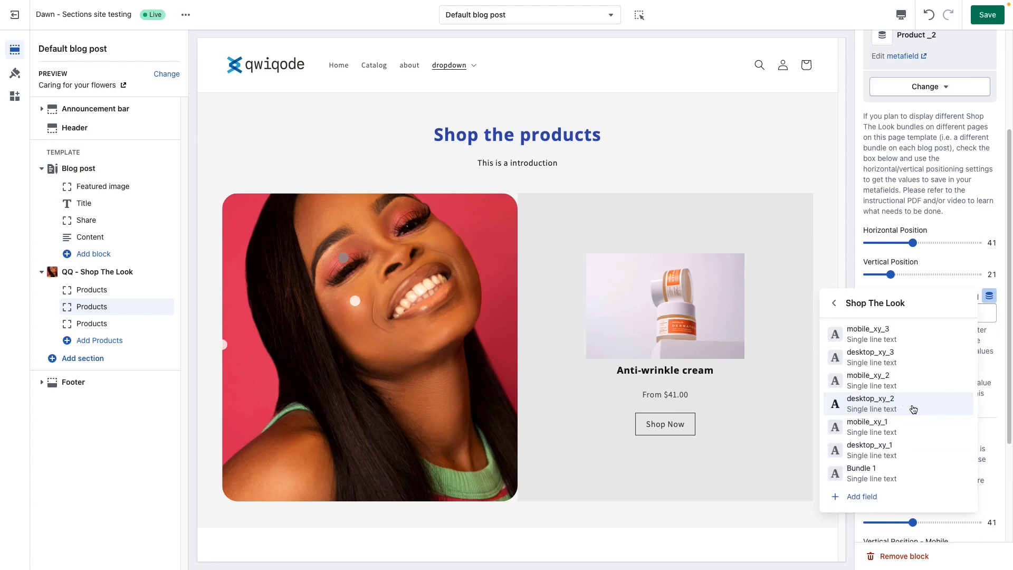
left_click(908, 405)
Step: Connect the second Products block's Mobile X/Y Positioning Metafield to mobile_xy_1 from the Shop The Look metaobject
scroll(929, 370, "down", 3)
left_click(990, 420)
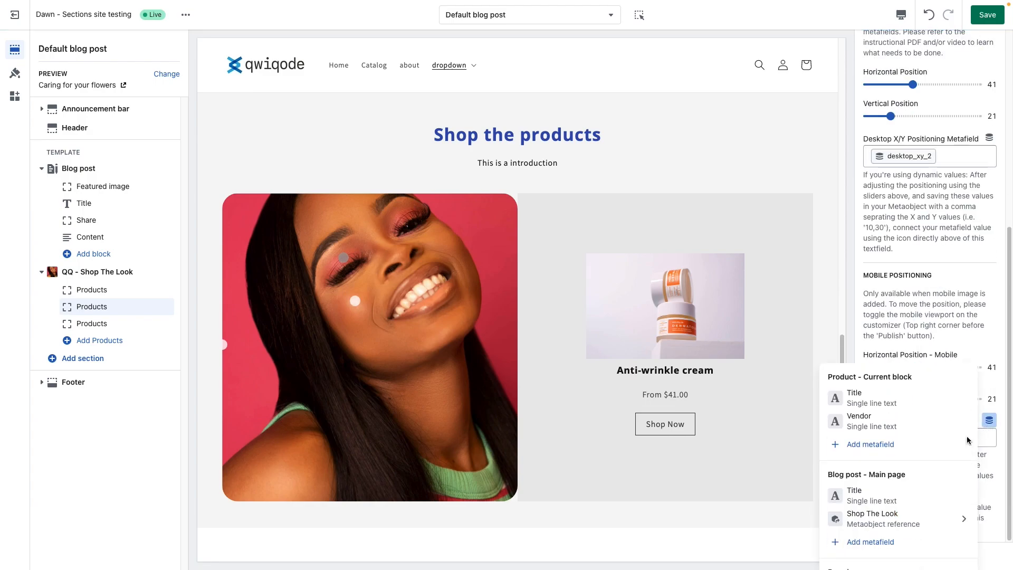
left_click(923, 466)
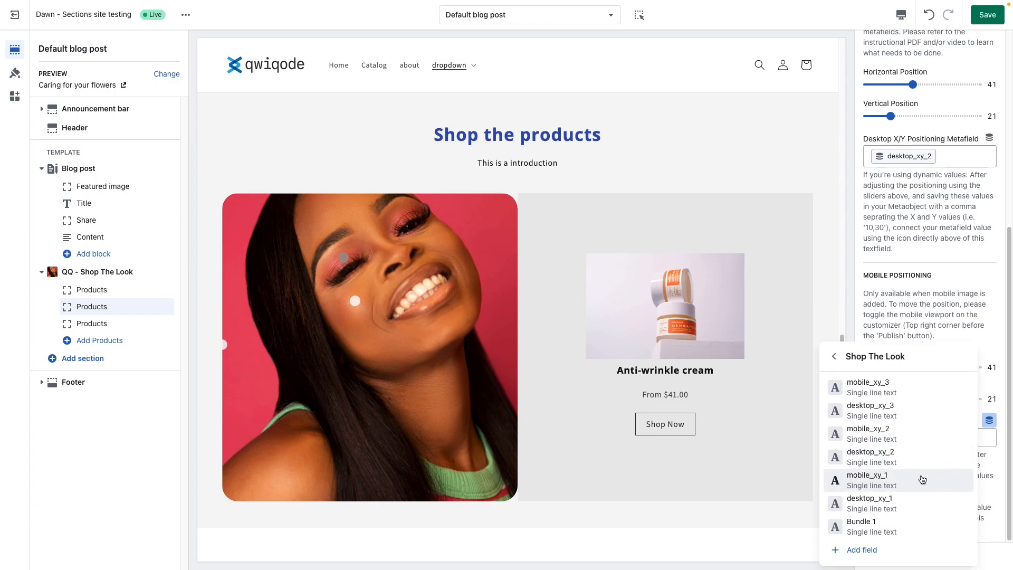
left_click(920, 484)
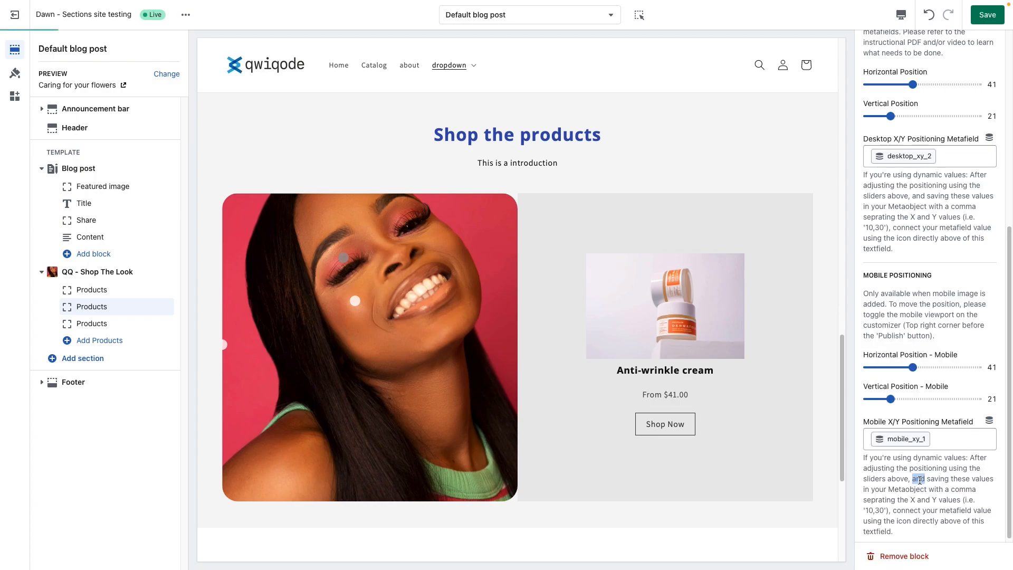
Step: Reconnect the second Products block's Mobile X/Y Positioning Metafield to mobile_xy_2 from the Shop The Look metaobject
left_click(989, 421)
left_click(942, 469)
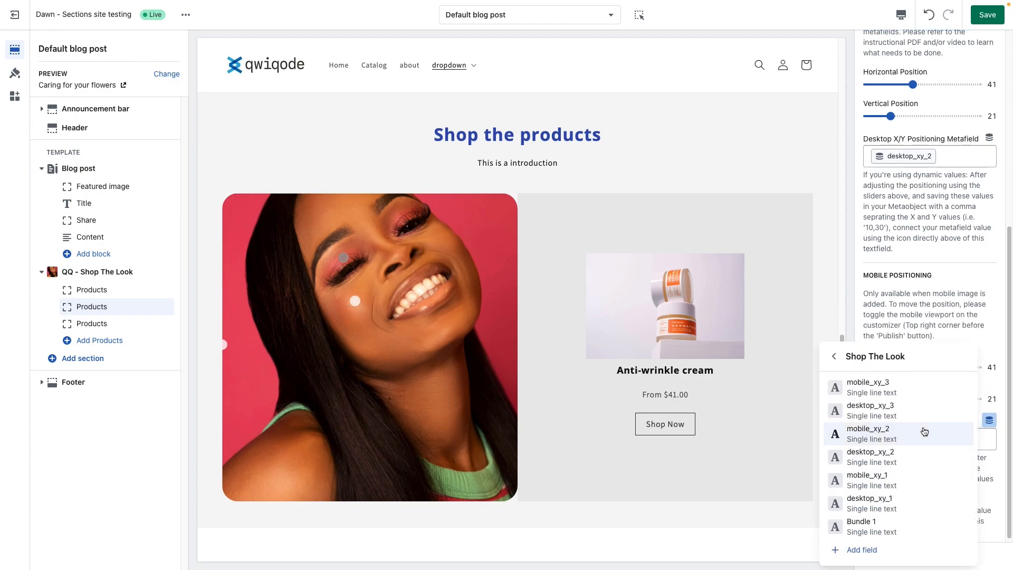
left_click(925, 429)
left_click(941, 438)
key("BackSpace")
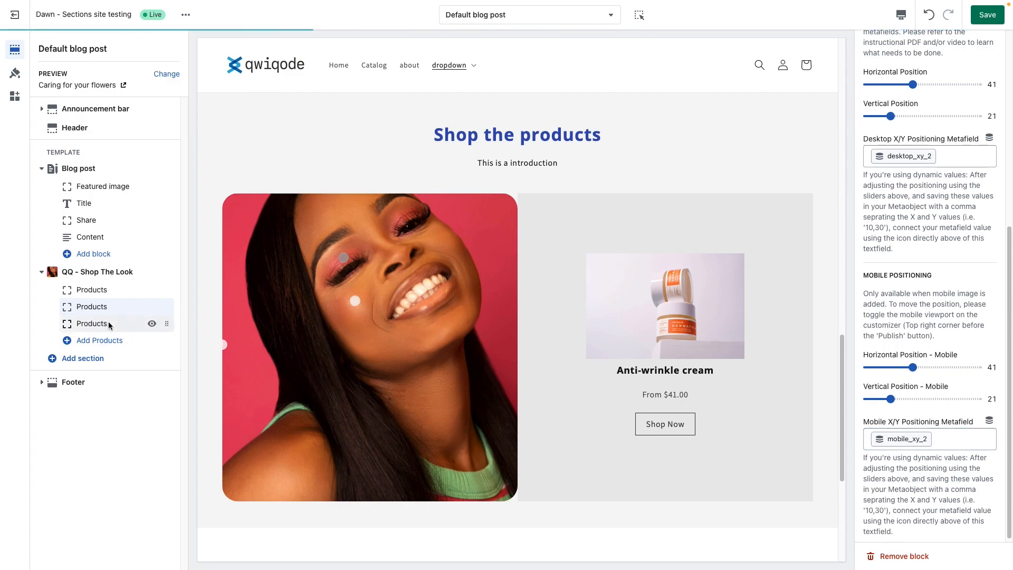
Step: Enable the use of metafields for dynamic content on the second Products block
scroll(867, 321, "up", 6)
left_click(869, 74)
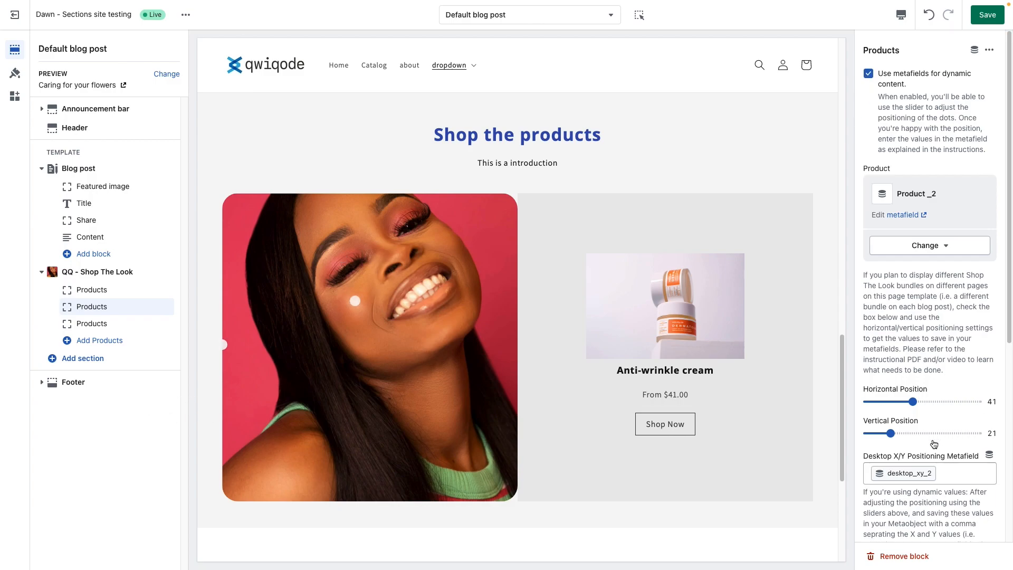
scroll(934, 444, "down", 5)
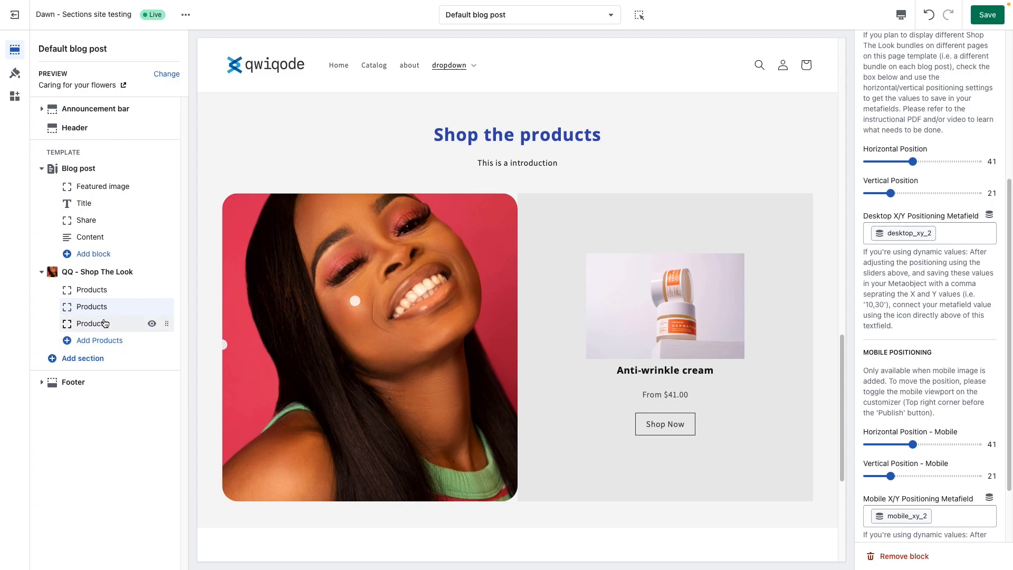
Step: Turn off dynamic metafields for the third Products block and set its desktop position to 59 horizontal and 20 vertical
left_click(105, 324)
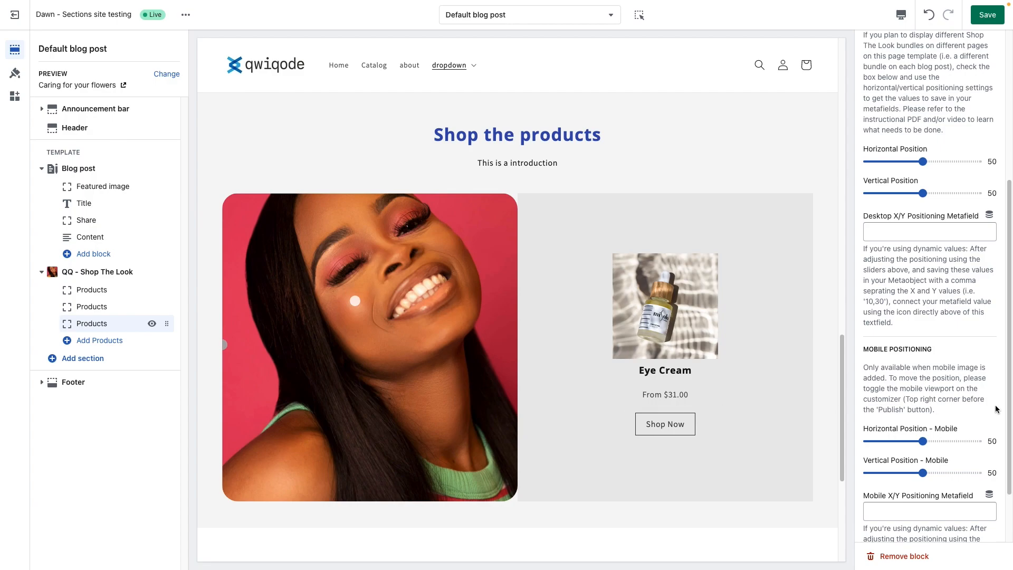
scroll(865, 296, "up", 5)
left_click(868, 75)
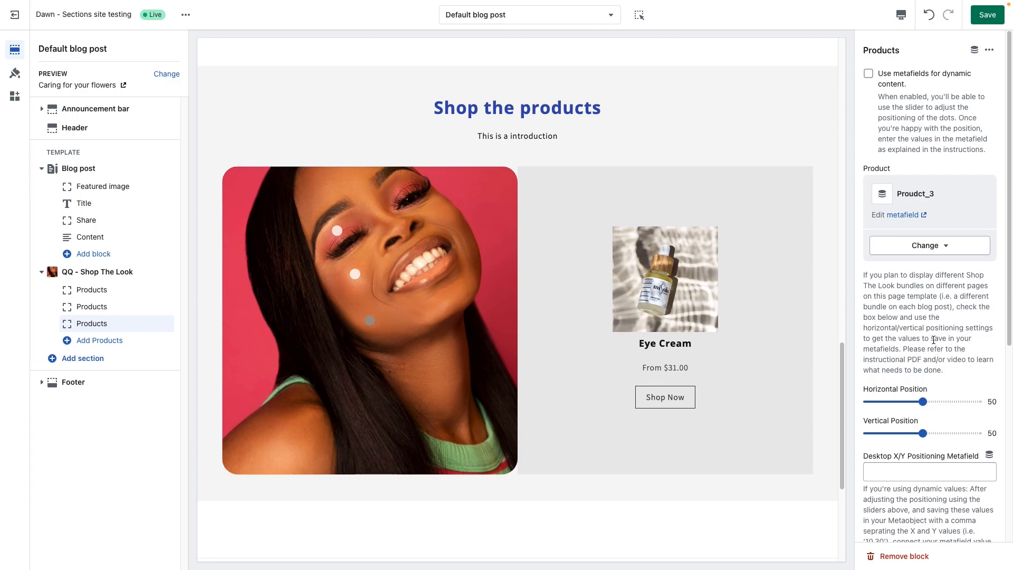
scroll(932, 335, "down", 2)
left_click(908, 334)
left_click_drag(908, 334, 889, 366)
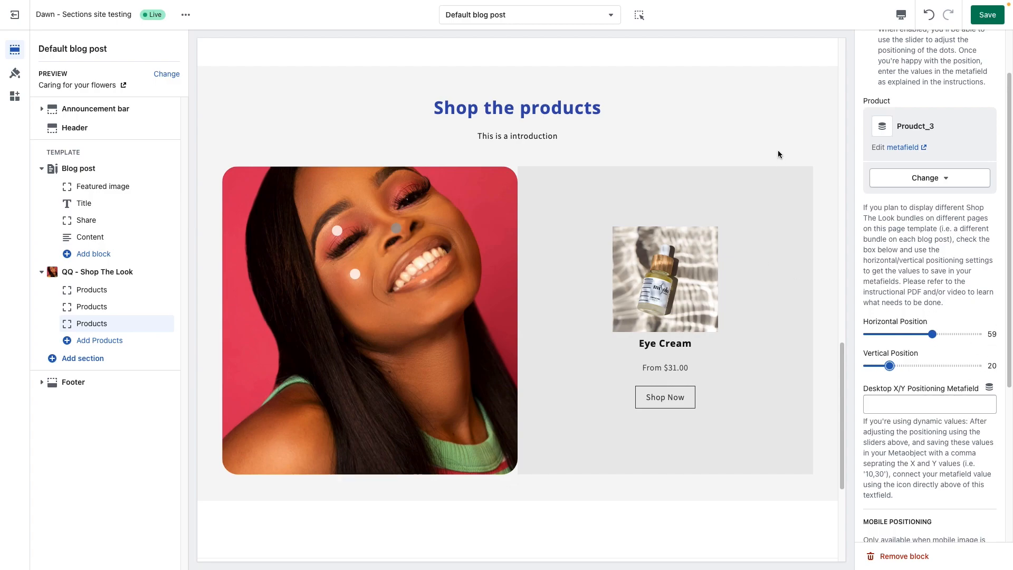
Step: Set desktop_xy_3 to 59,20 in the "Bundle for Blog Post" metaobject entry and return to the theme editor
key("ctrl+Tab")
left_click(385, 466)
type("59,20")
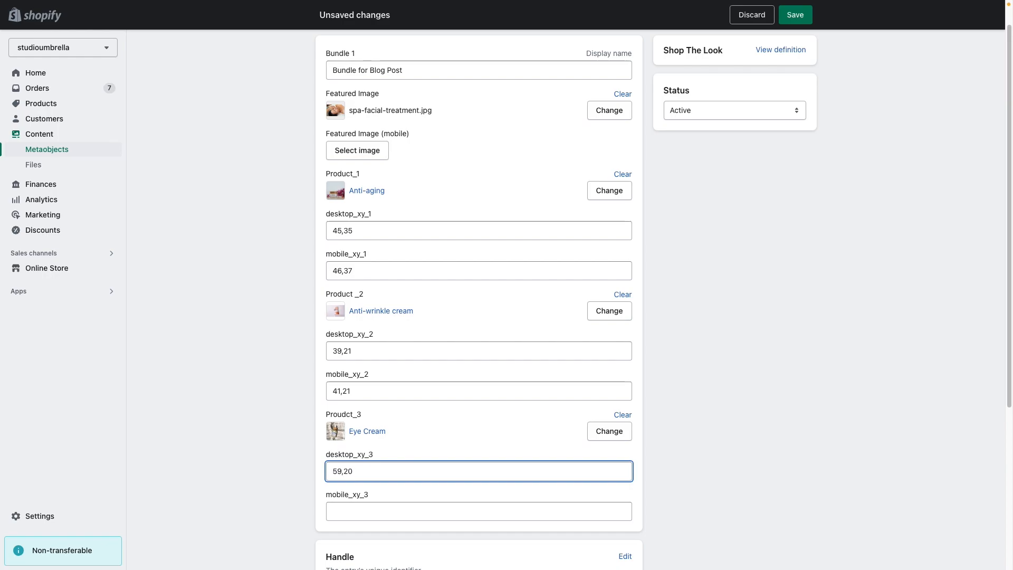
key("ctrl+shift+Tab")
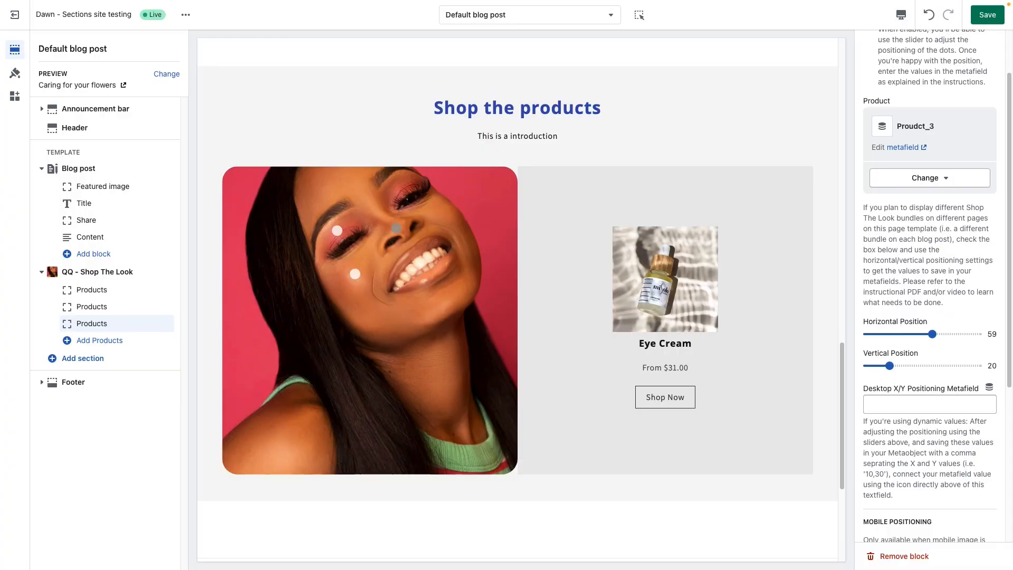
Step: Switch the theme preview to mobile and set the third Products block's mobile position to 61 horizontal and 20 vertical
left_click(901, 14)
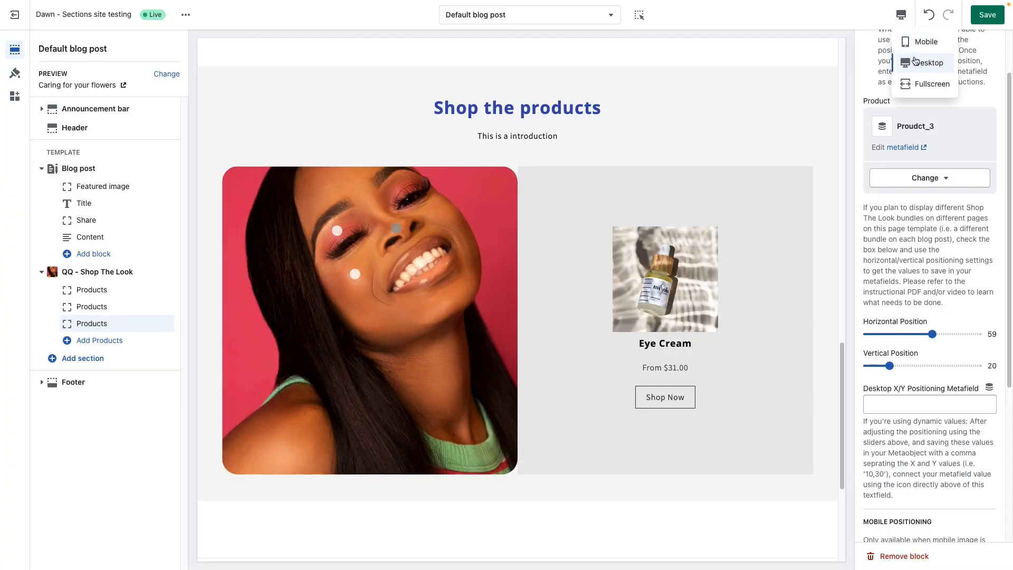
left_click(919, 42)
scroll(537, 438, "up", 7)
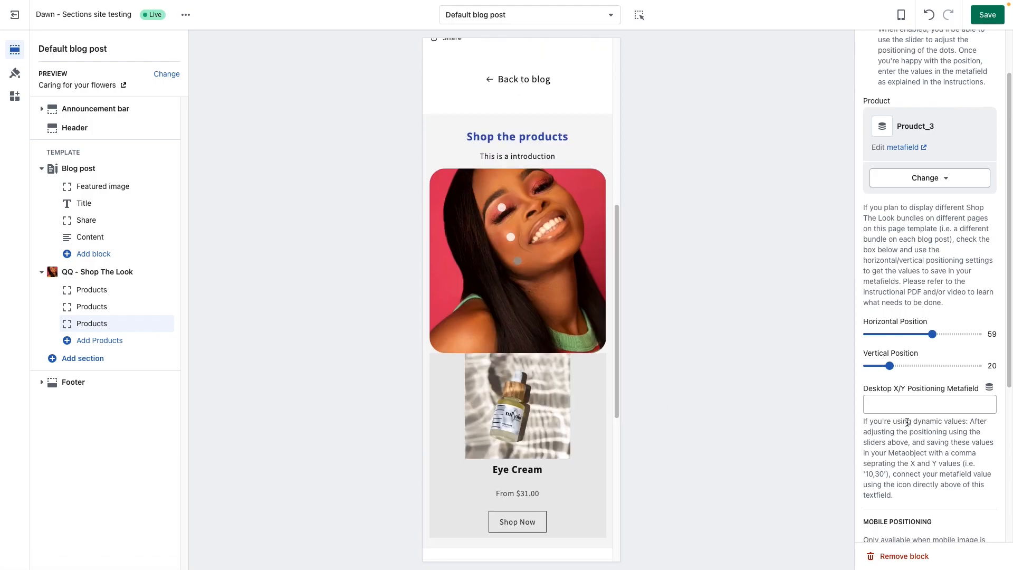
scroll(907, 422, "down", 5)
left_click_drag(925, 366, 890, 399)
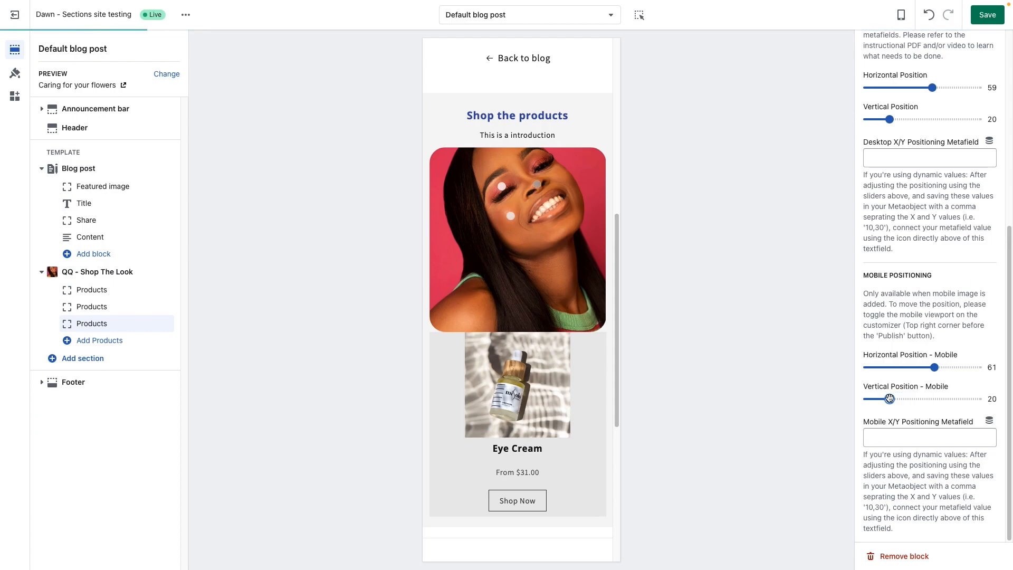
Step: Set mobile_xy_3 to 61,20 in the "Bundle for Blog Post" metaobject entry, save it and return to the theme editor
key("Left")
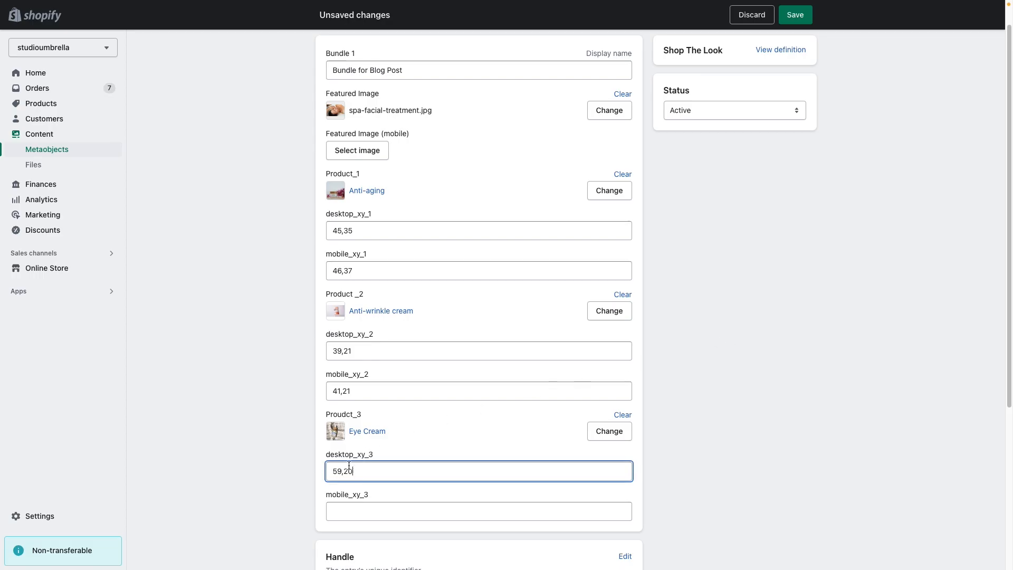
left_click(372, 510)
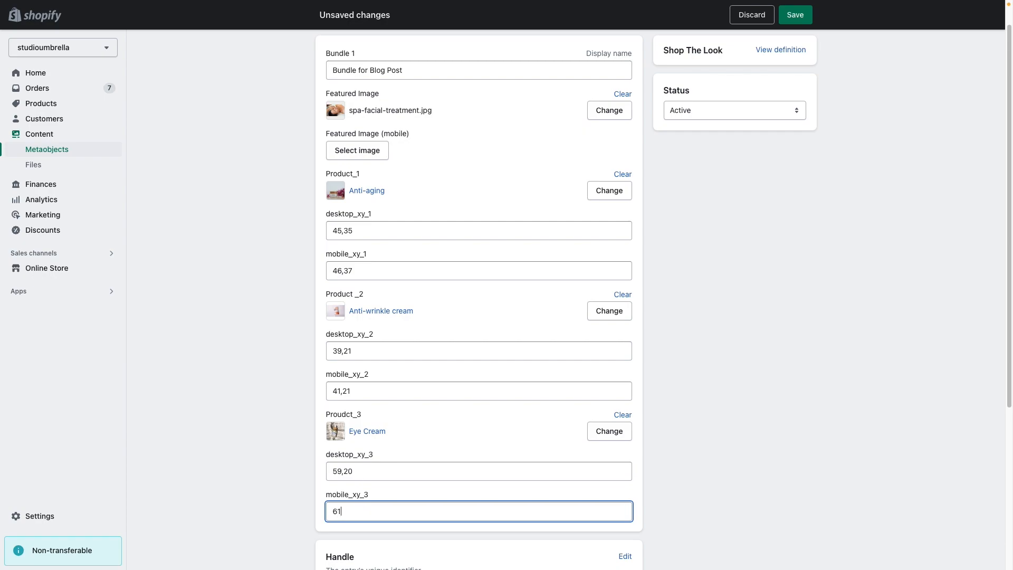
left_click(757, 256)
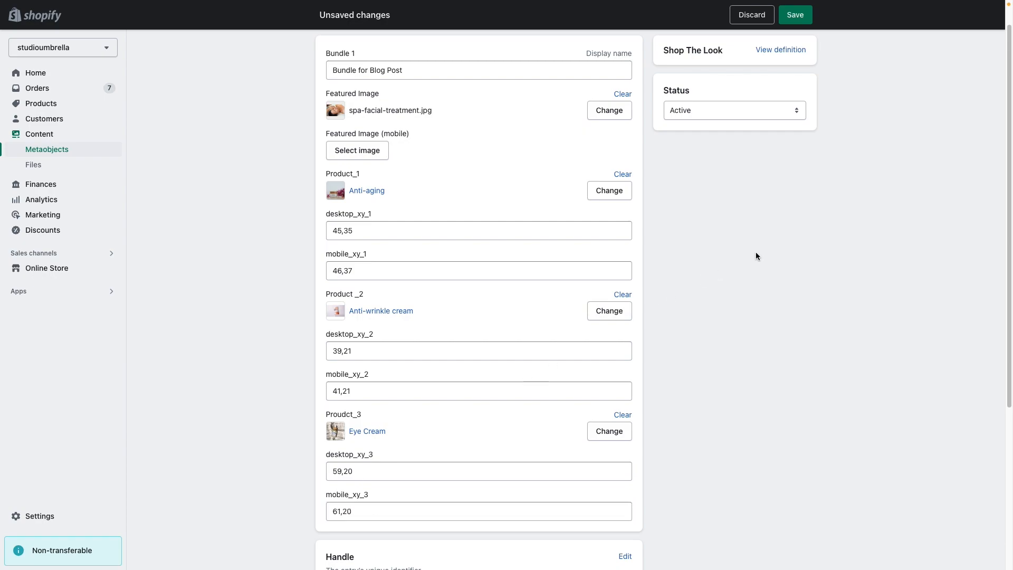
left_click(804, 20)
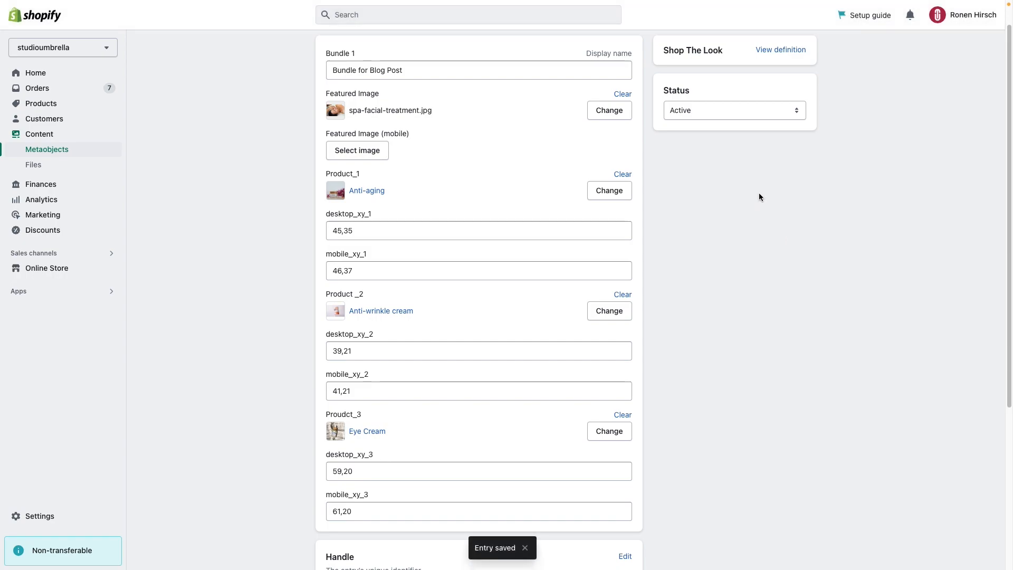
key("ctrl+Tab")
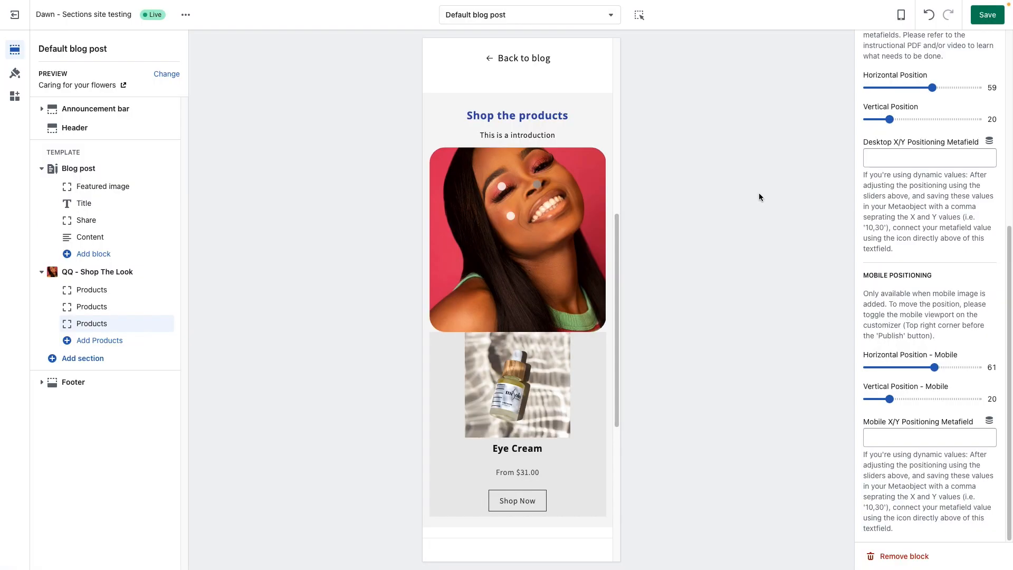
Step: Connect the third Products block's Mobile X/Y Positioning Metafield to mobile_xy_3 from the Shop The Look metaobject
left_click(989, 421)
left_click(917, 476)
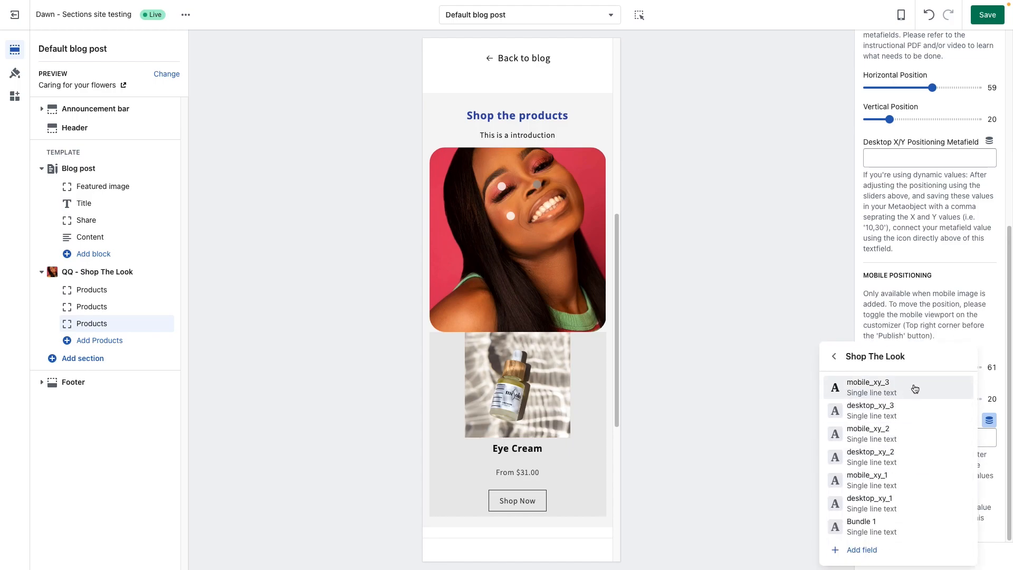
left_click(916, 388)
Step: Connect the third Products block's Desktop X/Y Positioning Metafield to desktop_xy_3 and enable metafields for dynamic content on that block
scroll(950, 329, "up", 1)
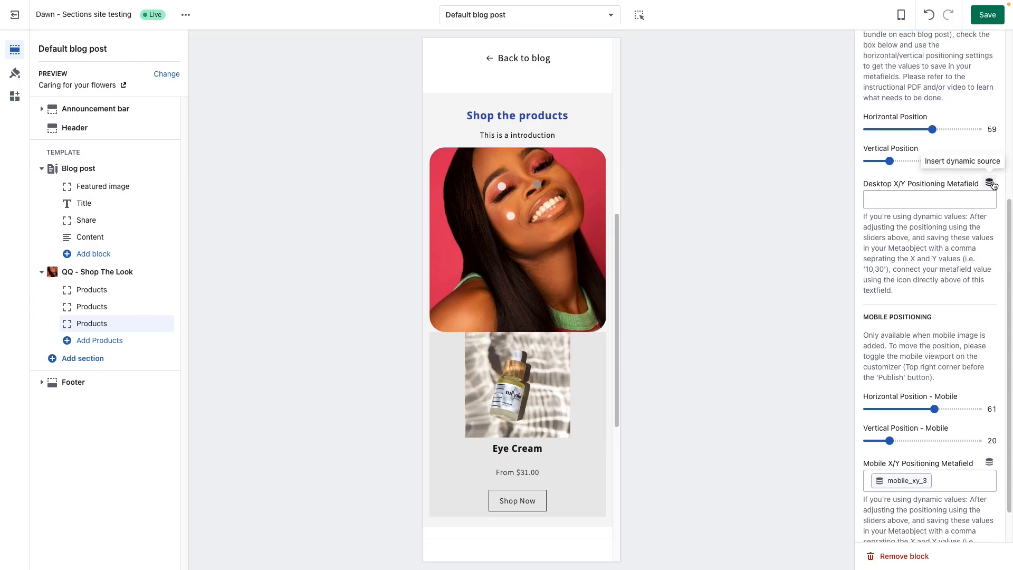
left_click(991, 183)
left_click(917, 335)
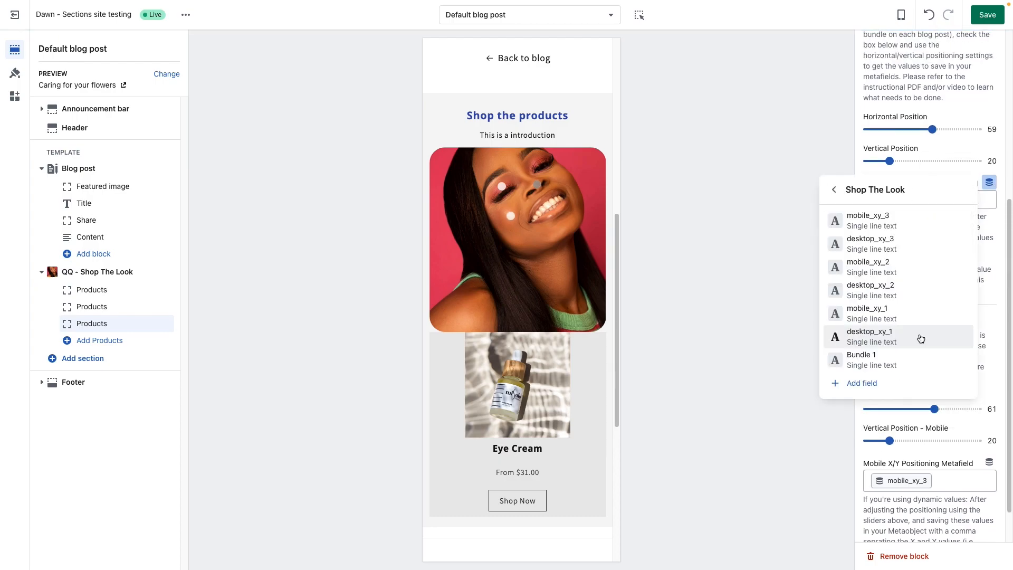
left_click(918, 249)
scroll(908, 267, "up", 5)
left_click(868, 74)
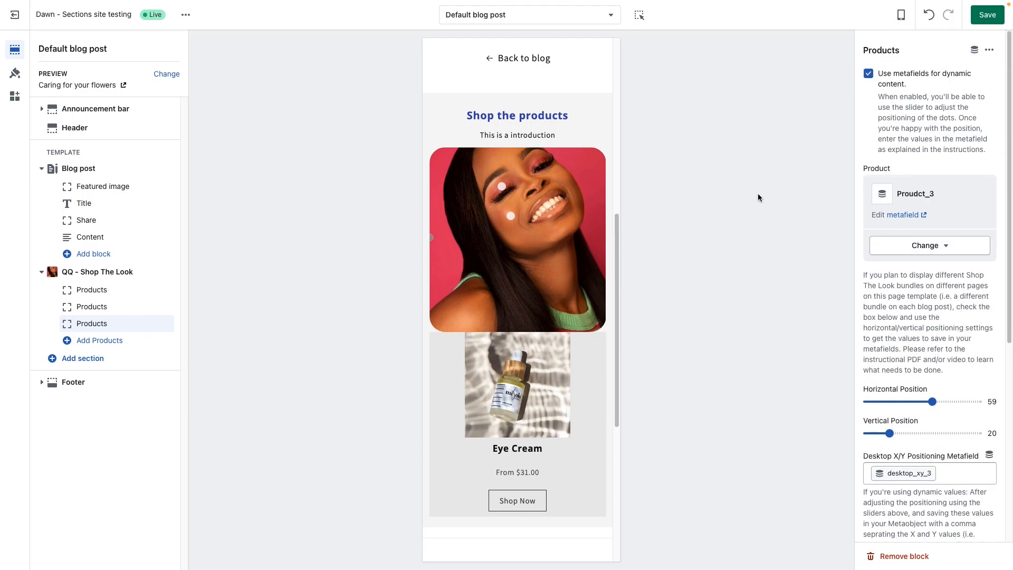
Step: Switch the theme preview back to desktop and save the blog post template
left_click(902, 14)
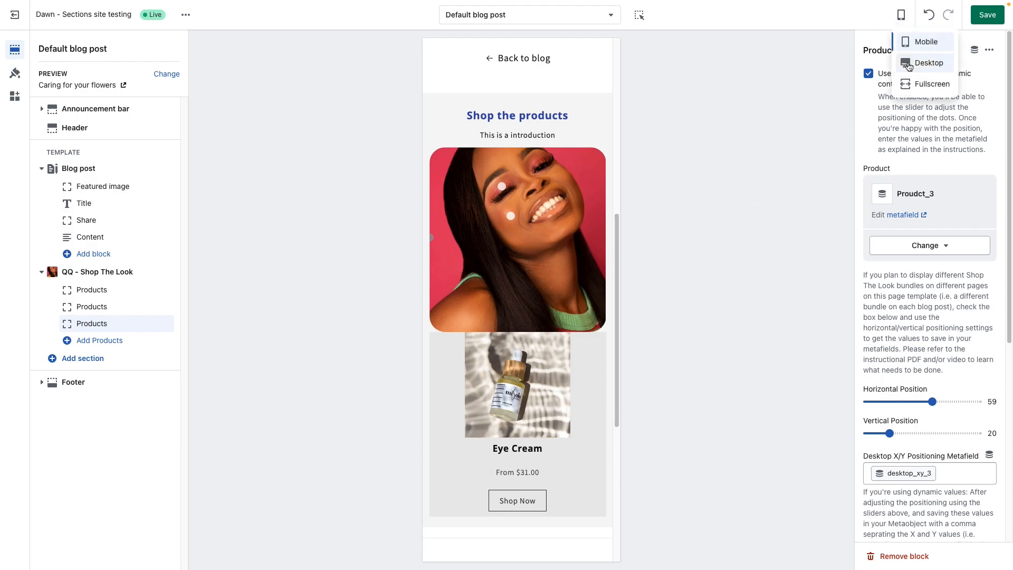
left_click(908, 65)
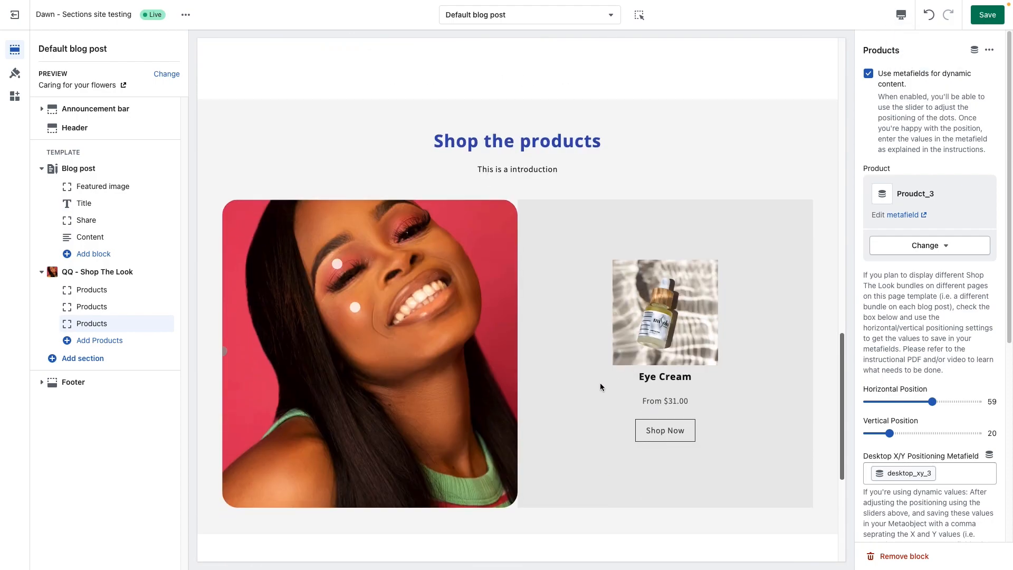
scroll(942, 365, "down", 6)
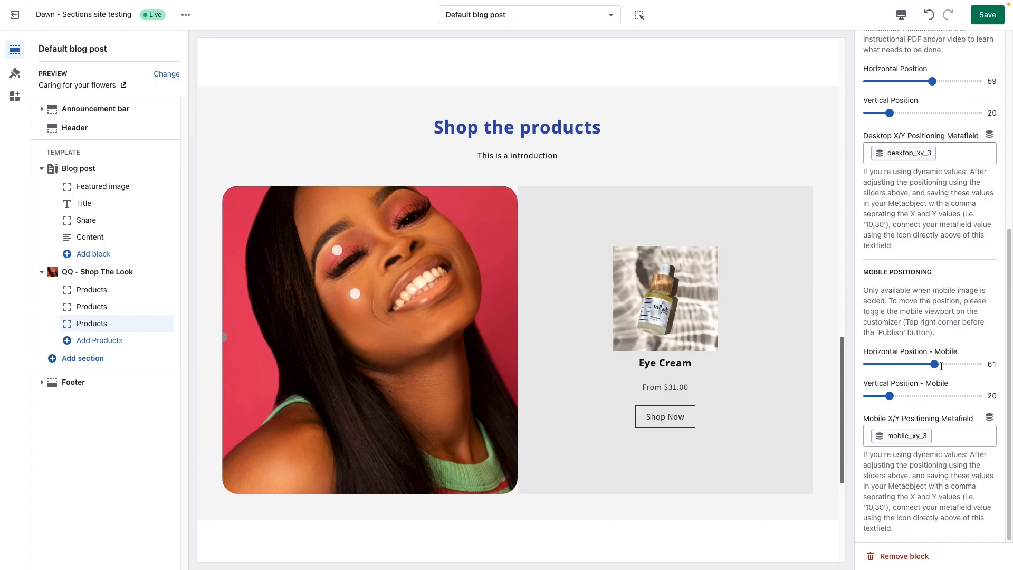
scroll(956, 342, "up", 1)
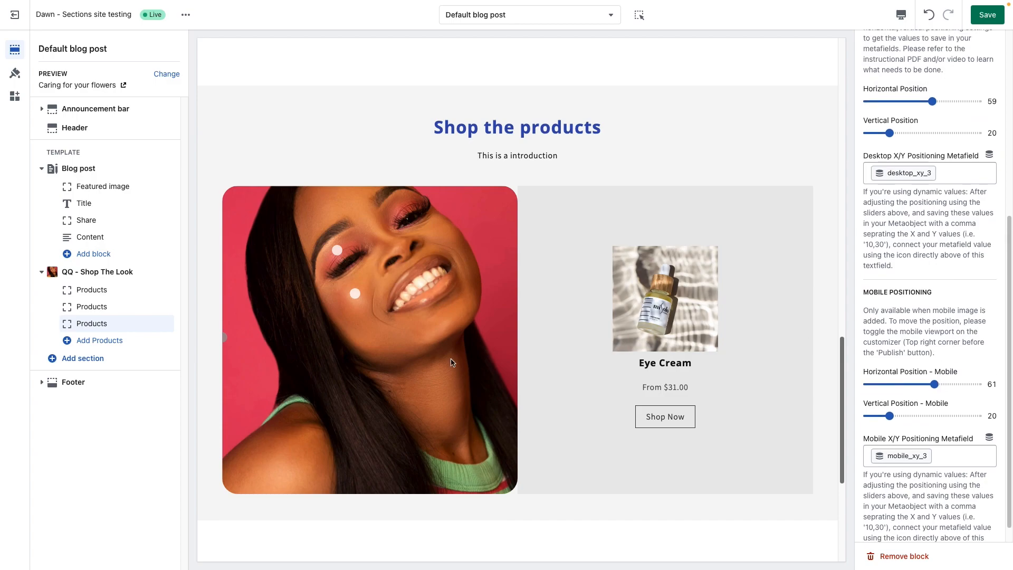
left_click(987, 15)
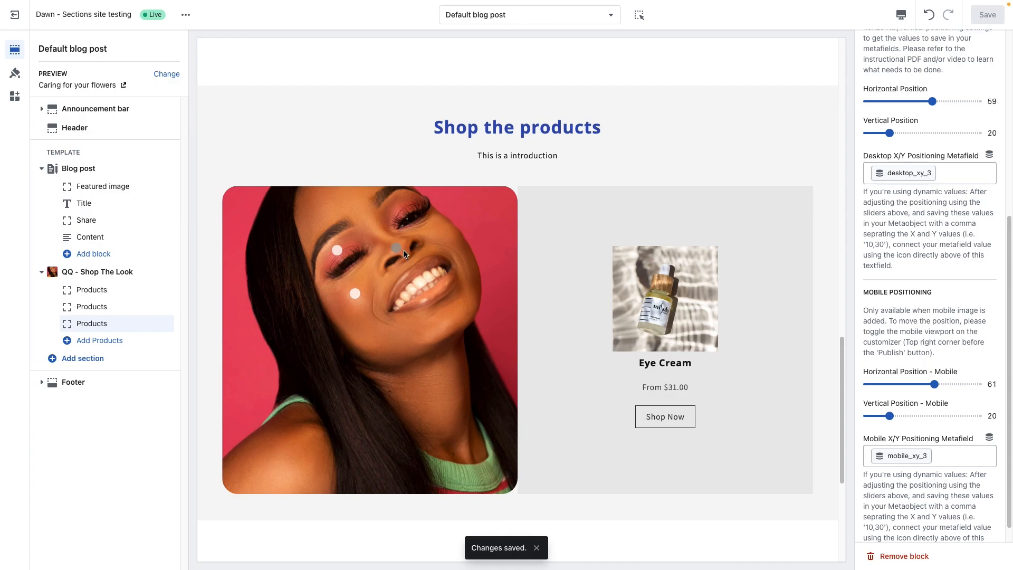
Step: Test the three product markers on the Shop The Look image by activating each one in the preview
left_click(337, 251)
left_click(355, 293)
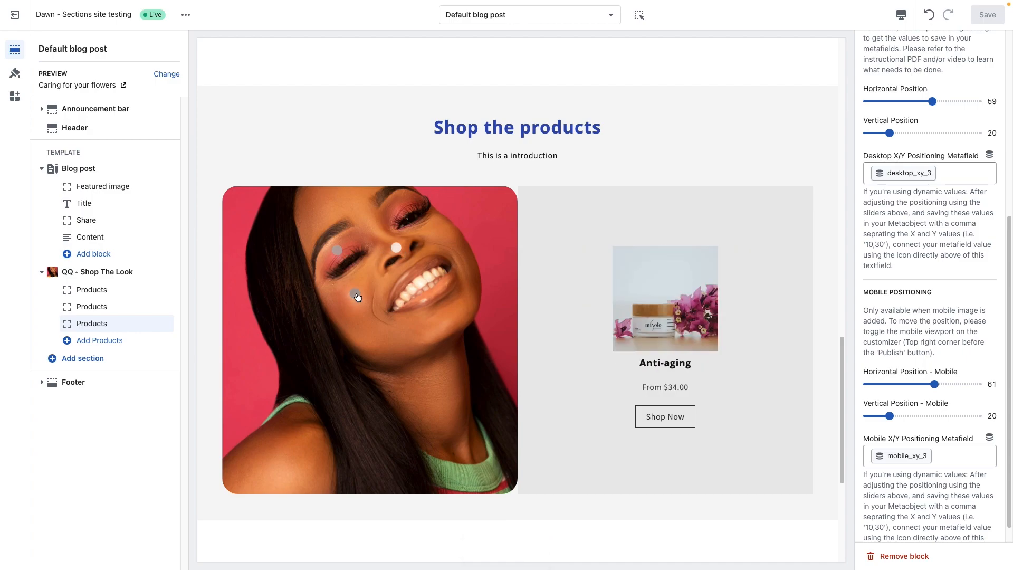
left_click(396, 248)
left_click(337, 250)
left_click(357, 295)
left_click(397, 248)
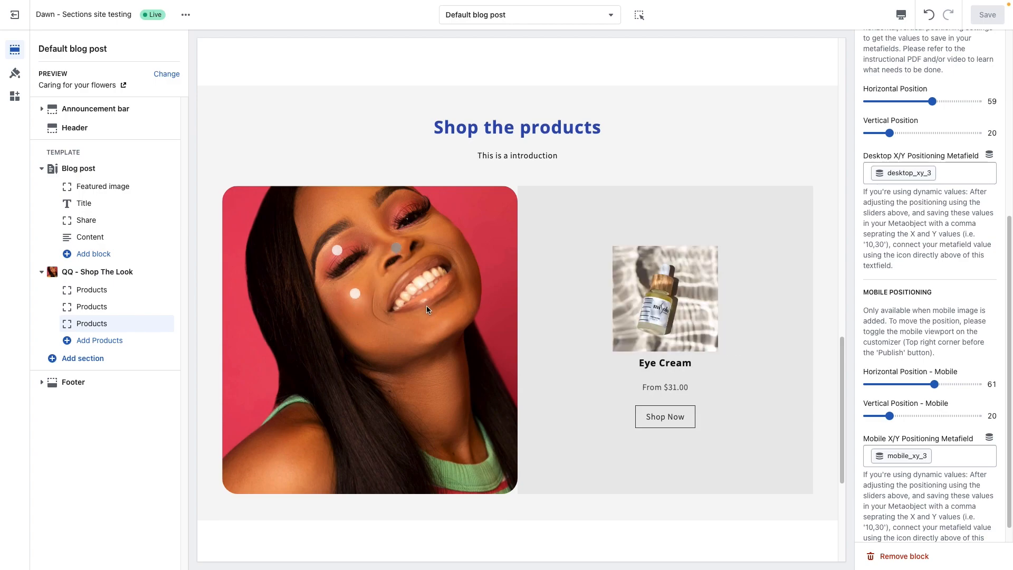
Step: Review the QQ - Shop The Look section's marker styling settings and browse the images for the Custom Marker Icon without choosing one
left_click(129, 273)
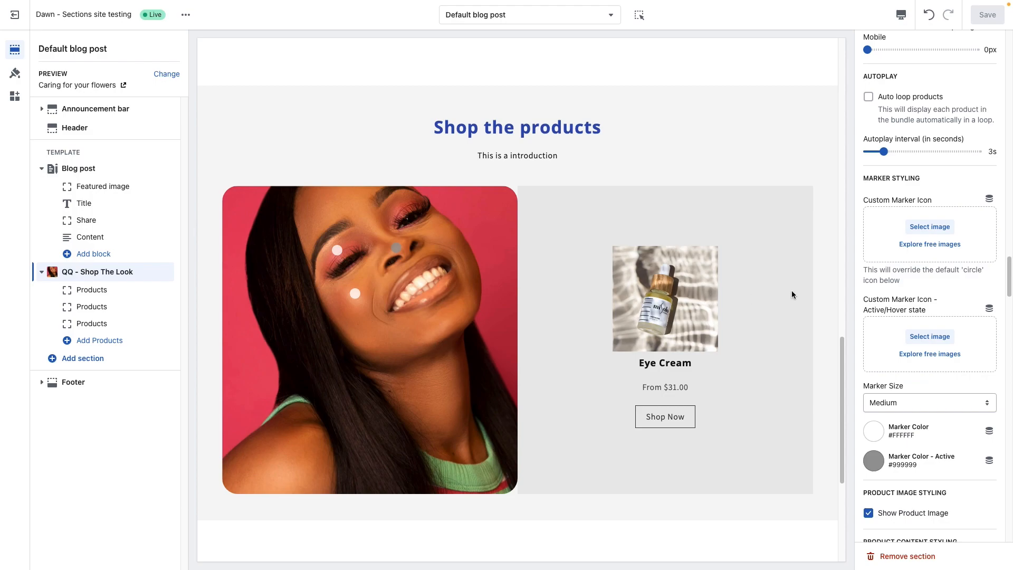
scroll(913, 142, "up", 2)
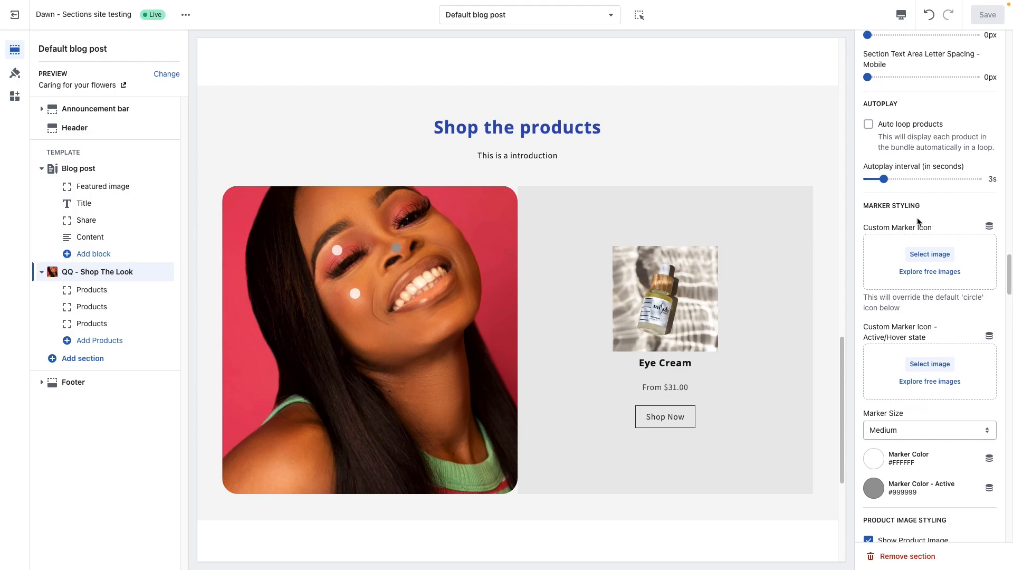
scroll(918, 221, "down", 3)
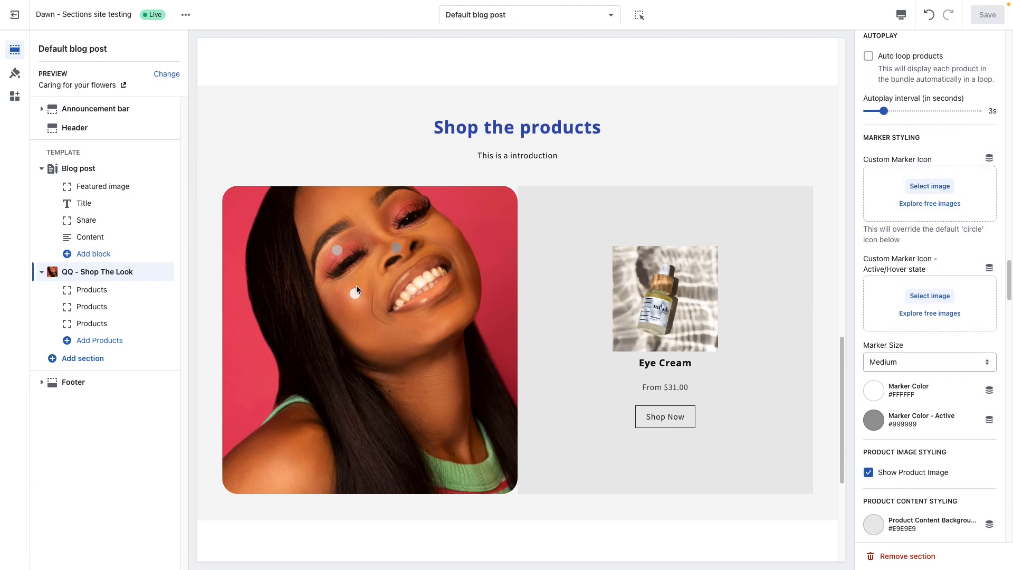
left_click(930, 186)
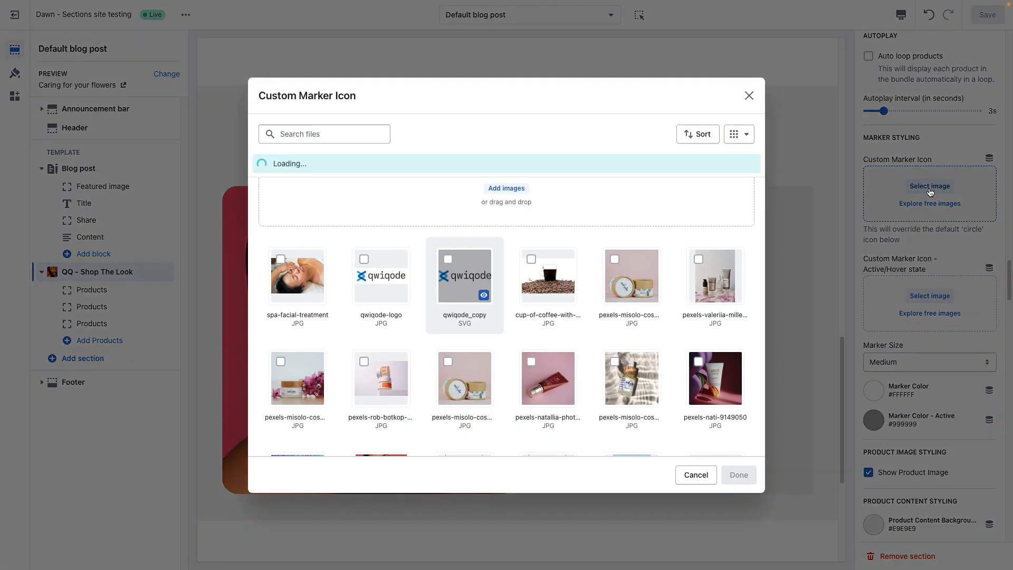
scroll(515, 313, "down", 10)
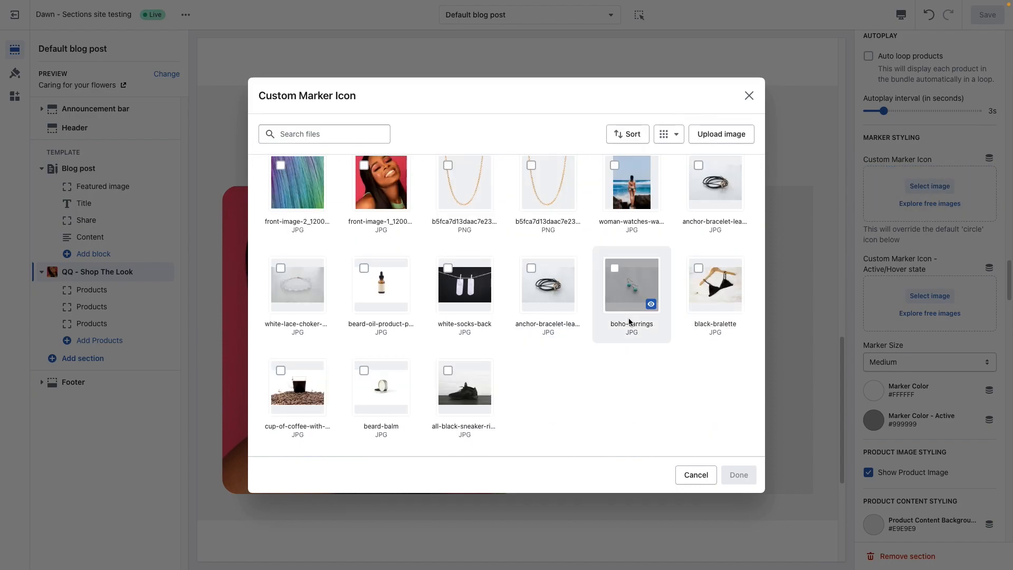
scroll(631, 320, "up", 5)
scroll(581, 322, "up", 3)
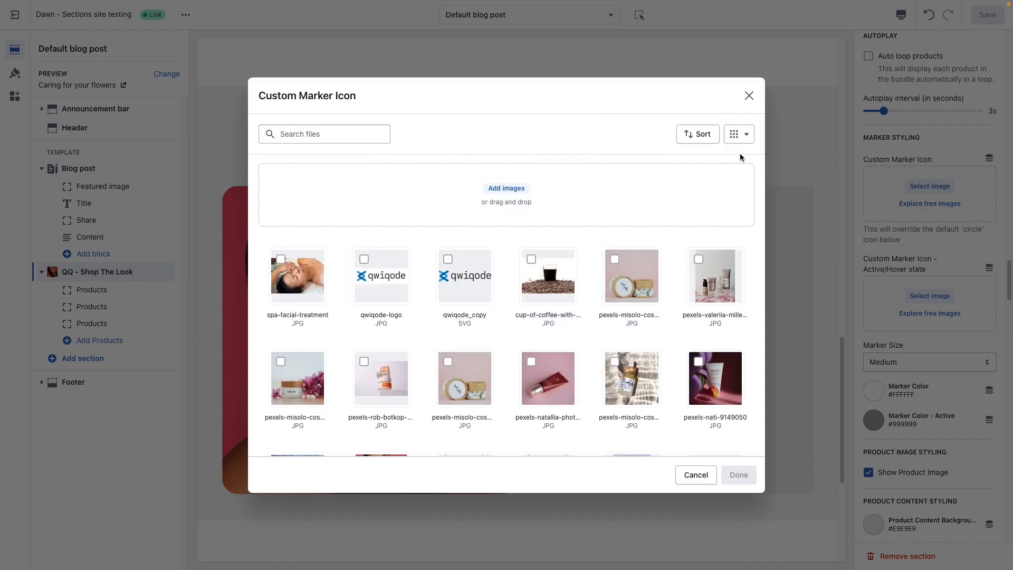
left_click(749, 96)
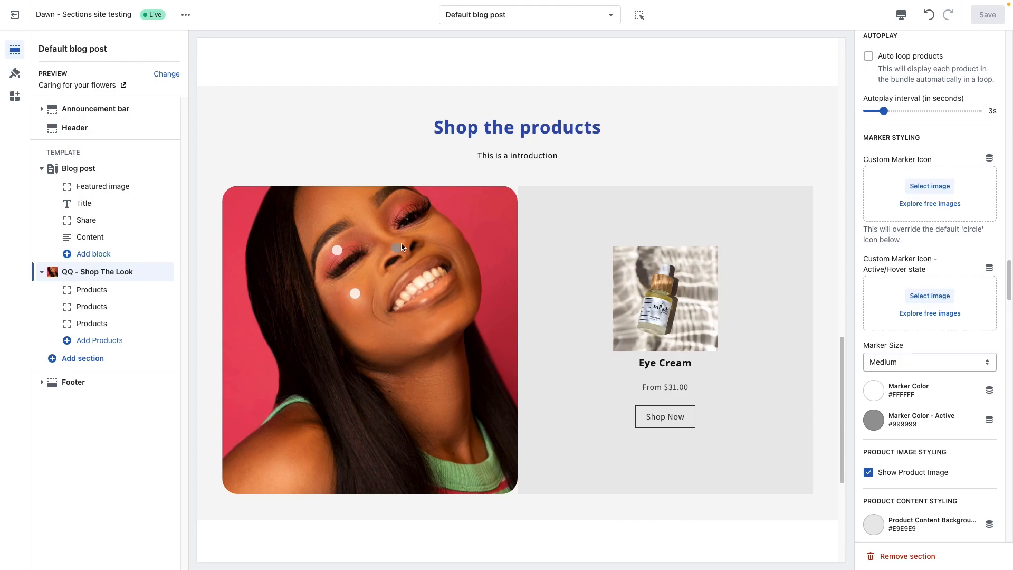
Step: Try the Small and Large marker sizes for the Shop The Look section, and return Marker Size to Medium
scroll(939, 327, "down", 2)
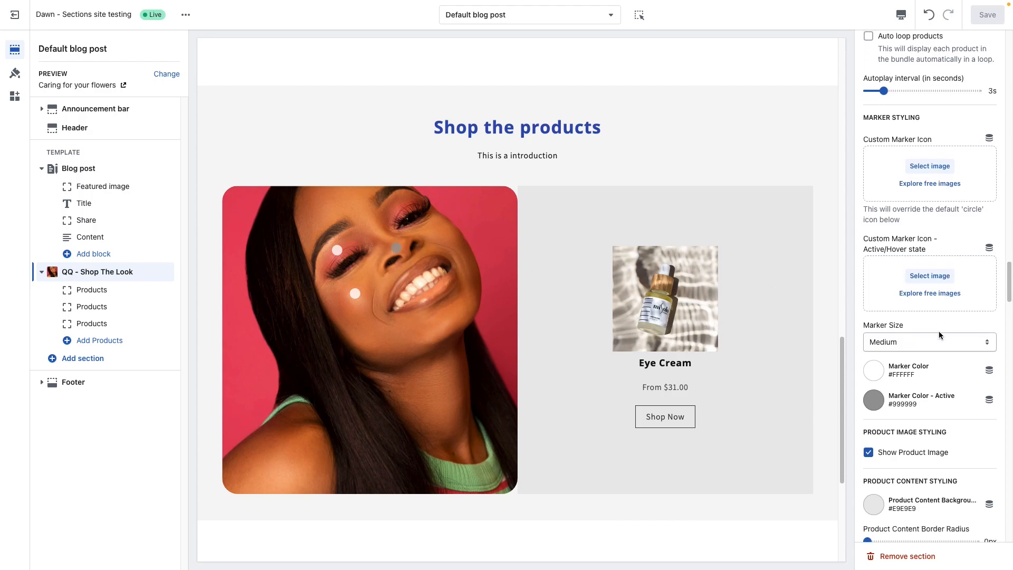
scroll(939, 335, "down", 3)
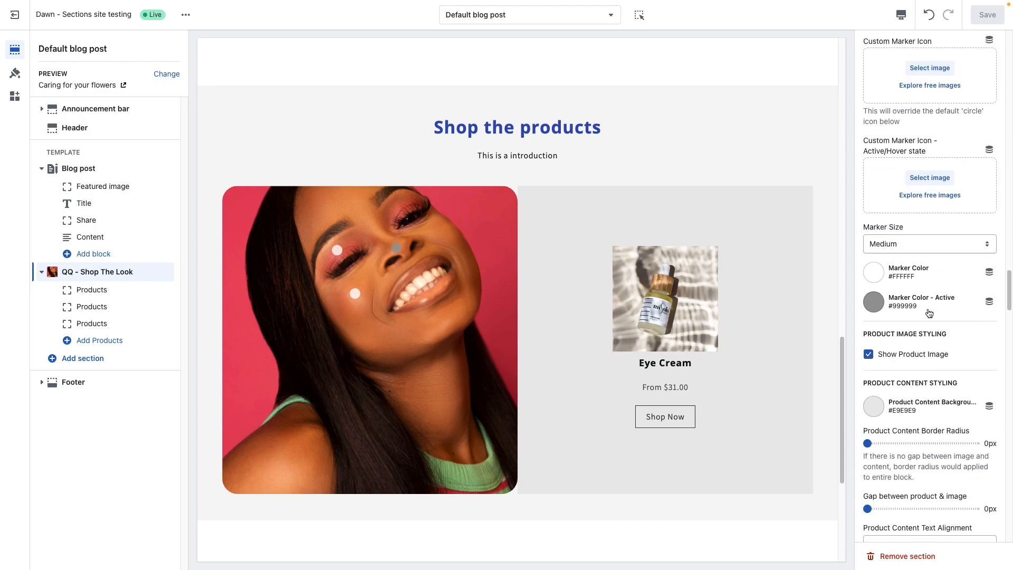
left_click(892, 243)
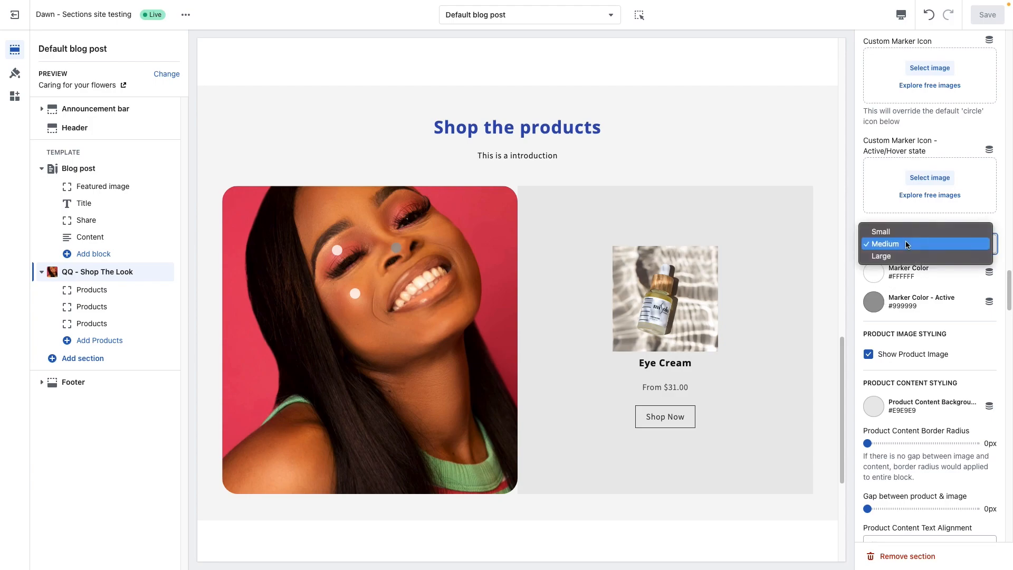
left_click(913, 231)
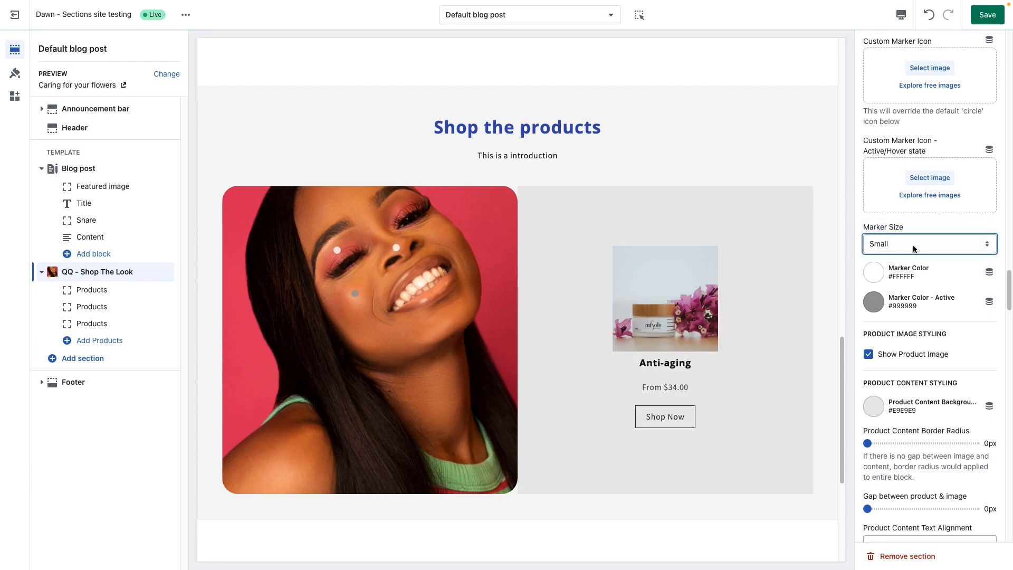
left_click(913, 248)
left_click(913, 268)
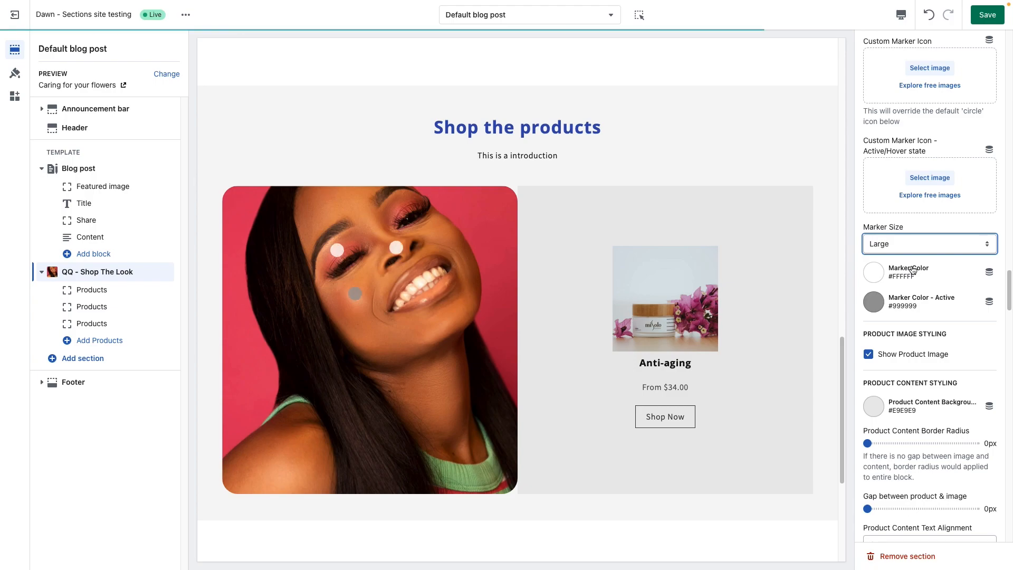
left_click(918, 244)
left_click(918, 233)
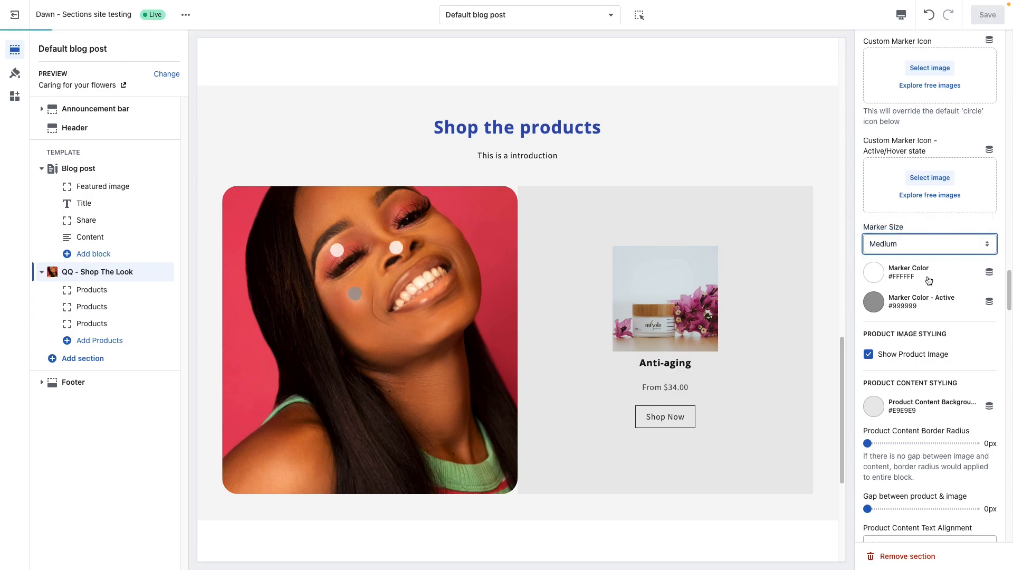
Step: Set the Marker Color to #334FB4 and the active marker color to #FFF
left_click(871, 275)
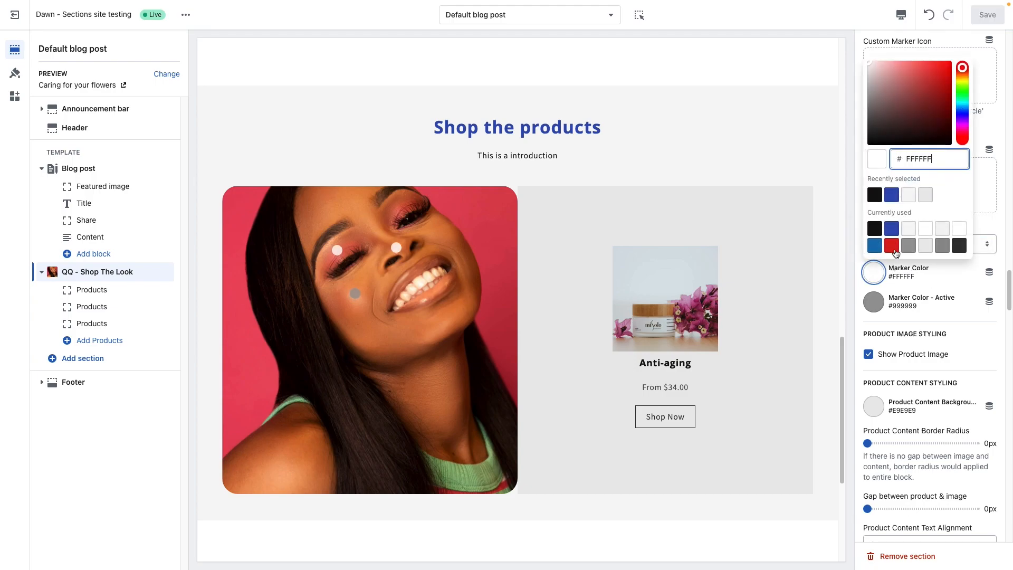
left_click(891, 229)
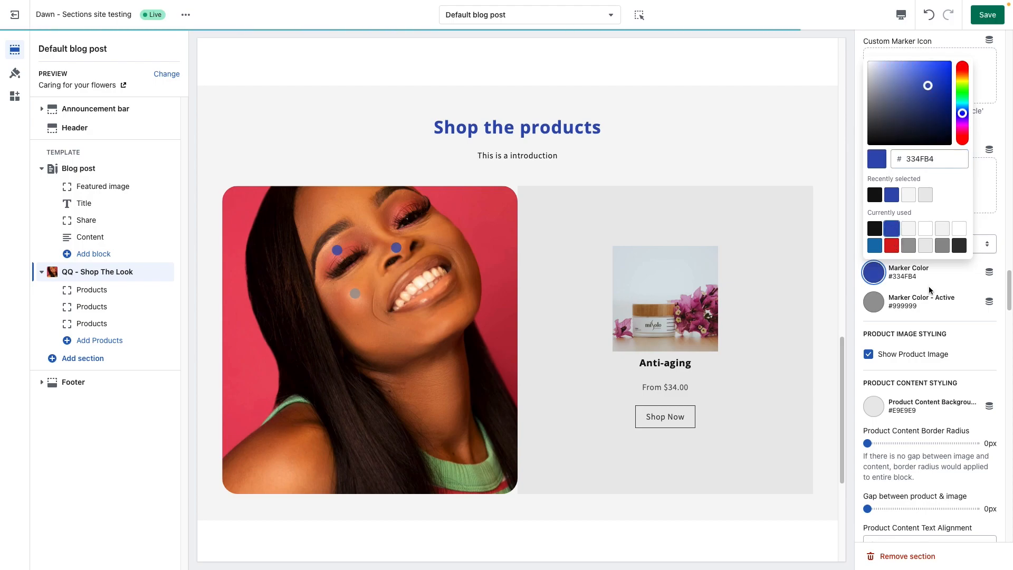
left_click(934, 316)
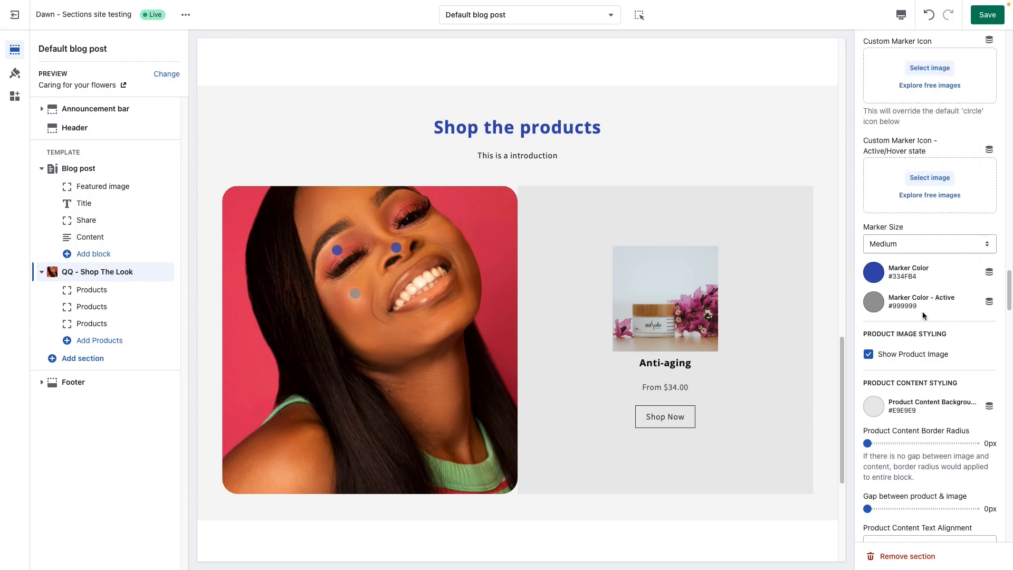
left_click(875, 303)
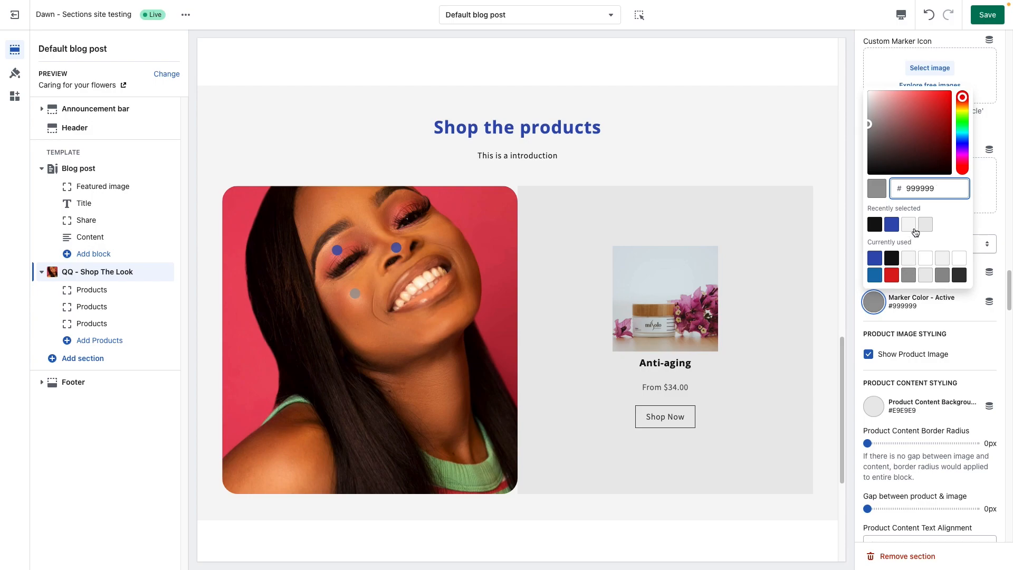
left_click(959, 260)
left_click(961, 315)
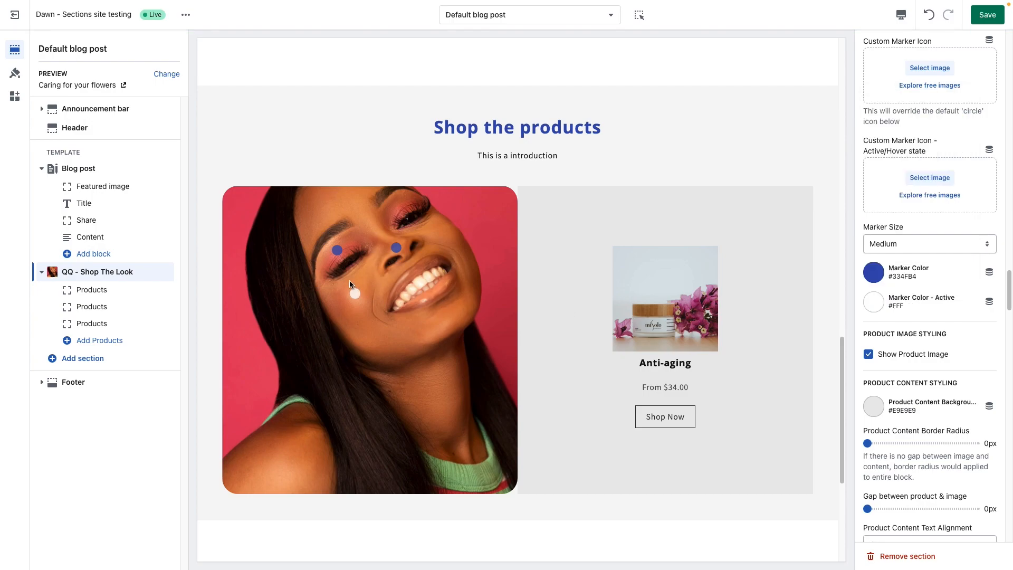
Step: Test the recolored markers by activating each of the three on the Shop The Look image in the preview
left_click(339, 252)
left_click(397, 248)
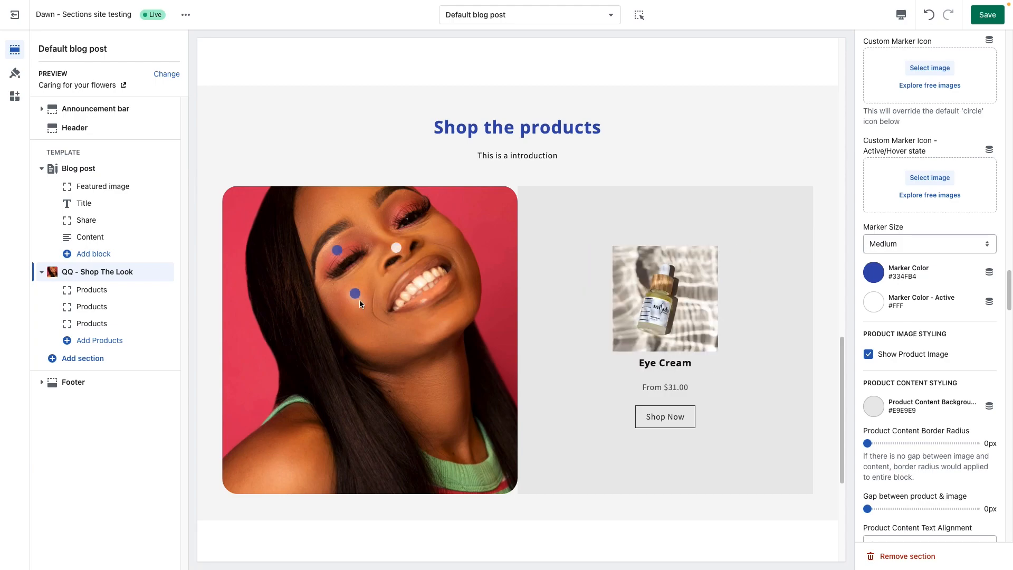
left_click(355, 294)
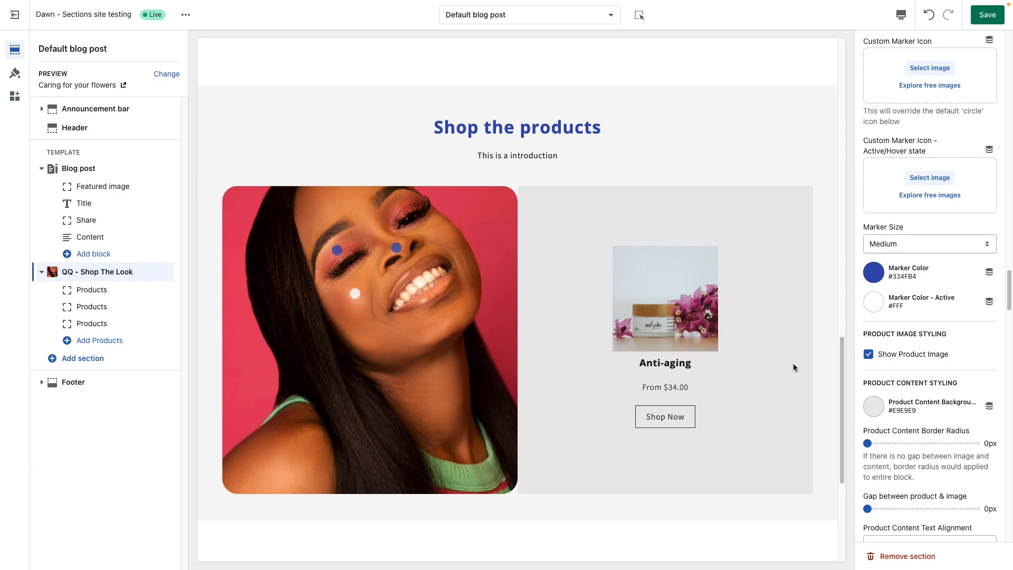
scroll(789, 372, "down", 1)
scroll(790, 374, "down", 1)
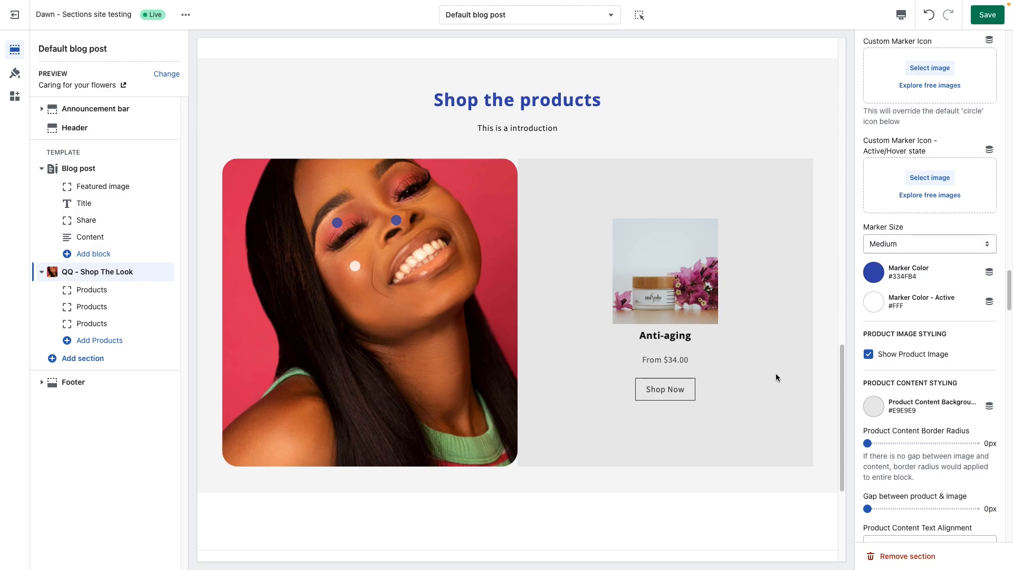
Step: Try hiding the product image in the Shop The Look section, and turn Show Product Image back on
scroll(938, 362, "down", 1)
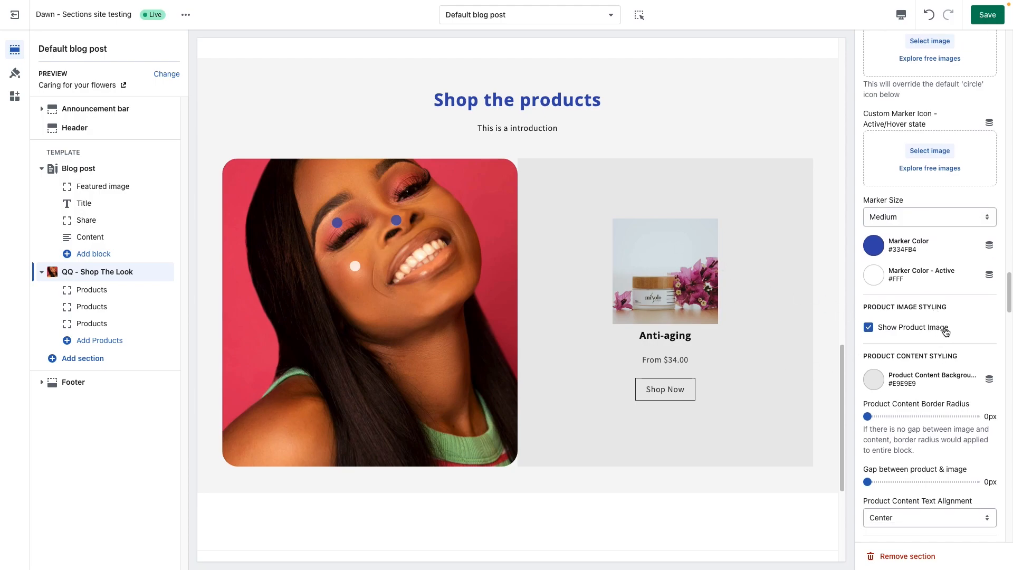
scroll(946, 332, "down", 1)
left_click(869, 307)
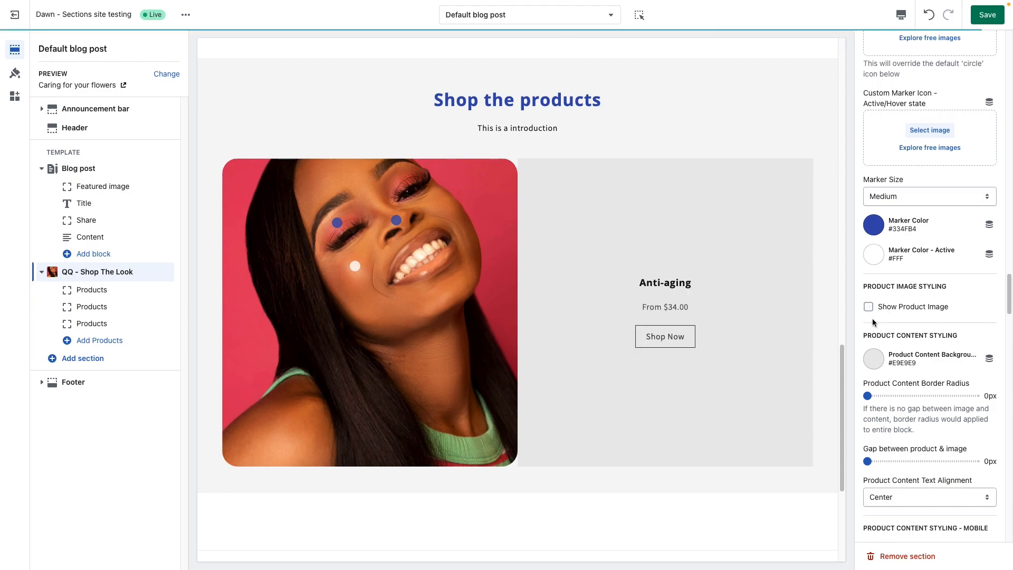
left_click(869, 307)
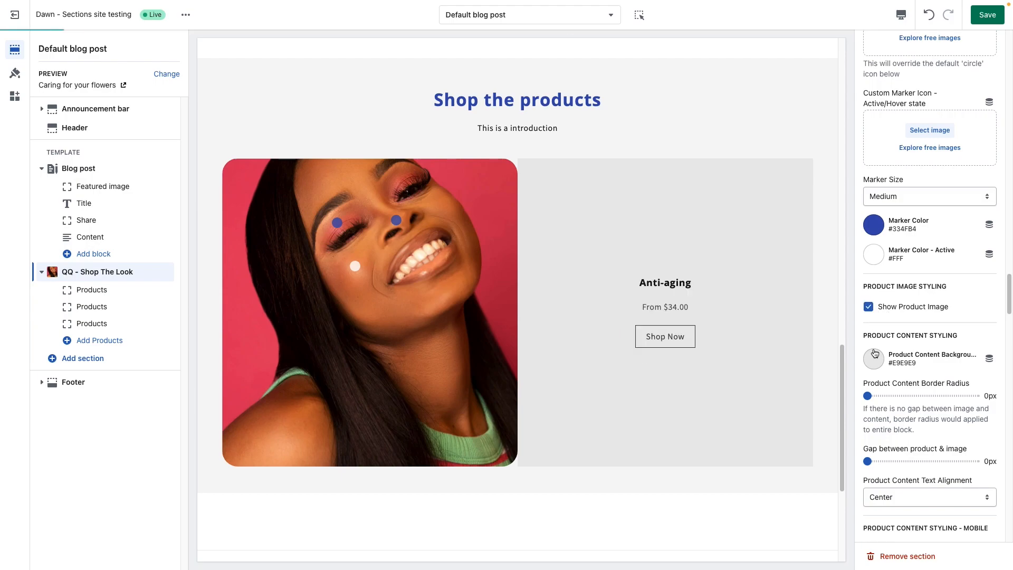
Step: Set the Product Content Background color to #FFF
scroll(900, 369, "down", 3)
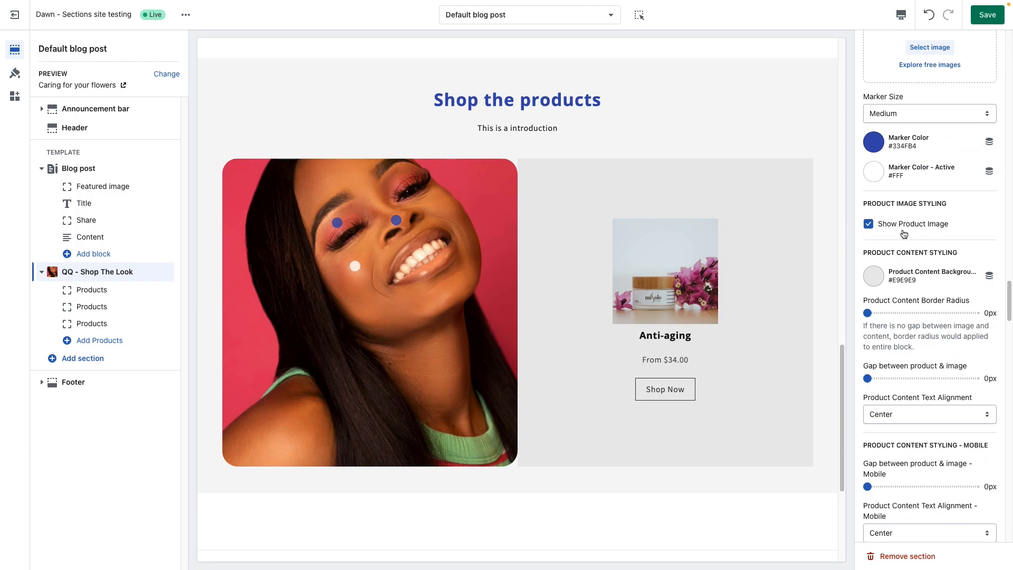
scroll(913, 310, "down", 2)
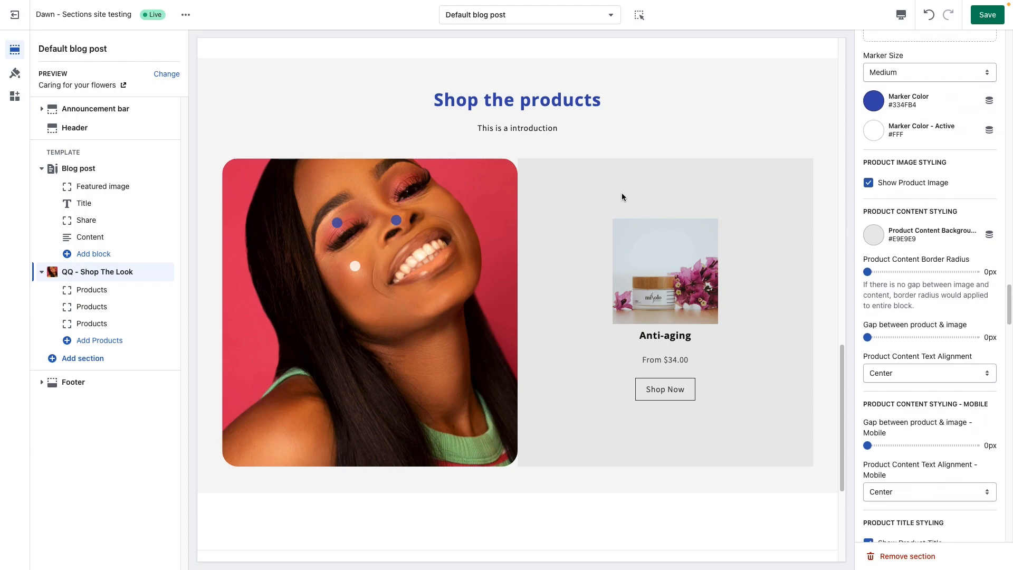
left_click(883, 235)
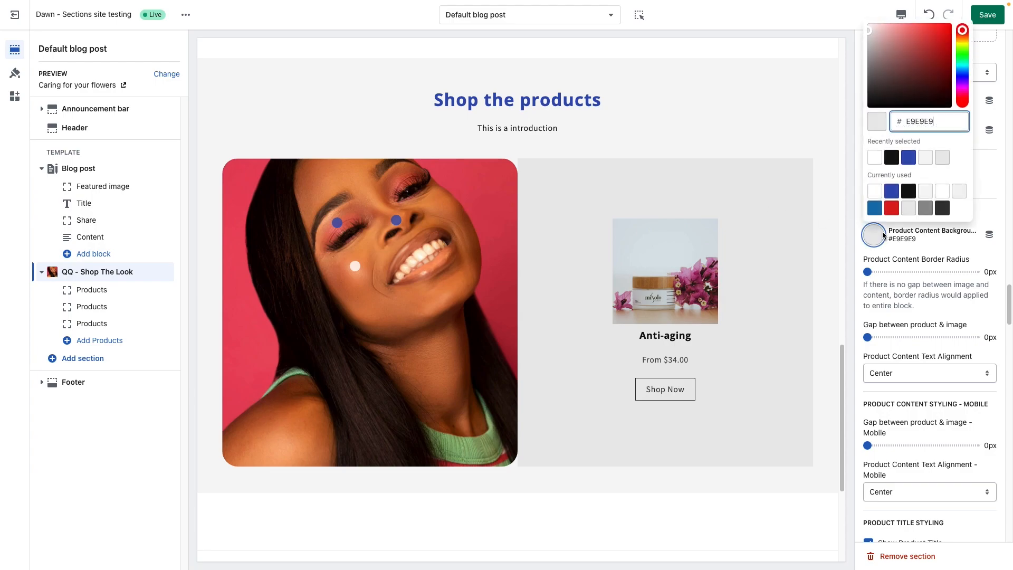
left_click(875, 191)
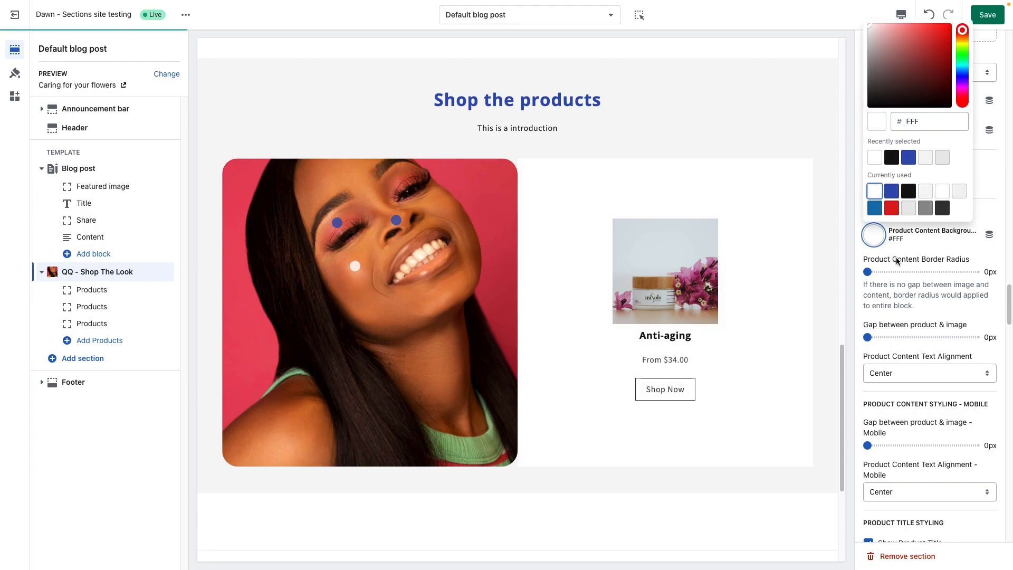
left_click(906, 261)
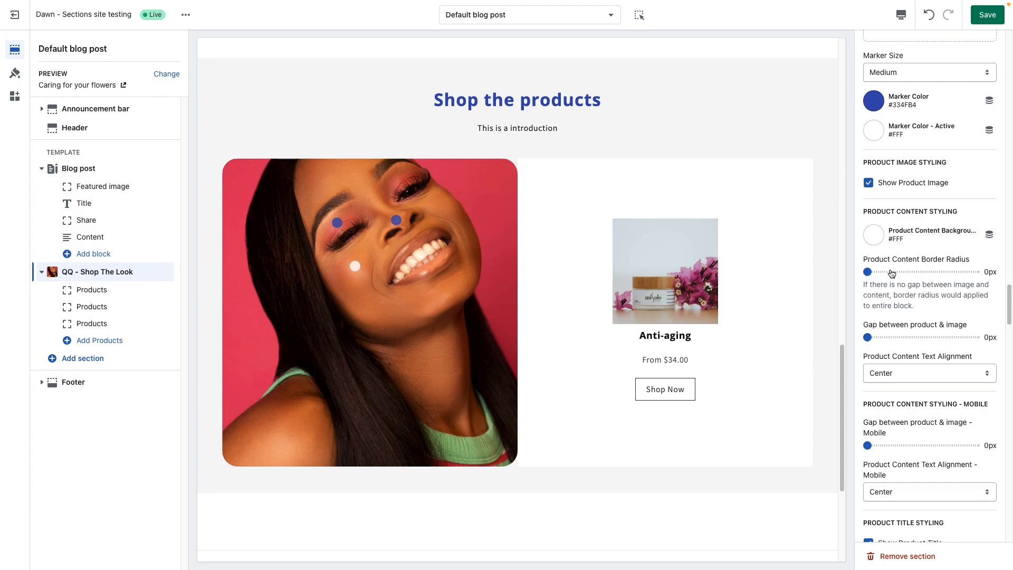
Step: Round the product content block with a 30px border radius and set its background color to #909090
left_click_drag(869, 271, 883, 272)
left_click(876, 238)
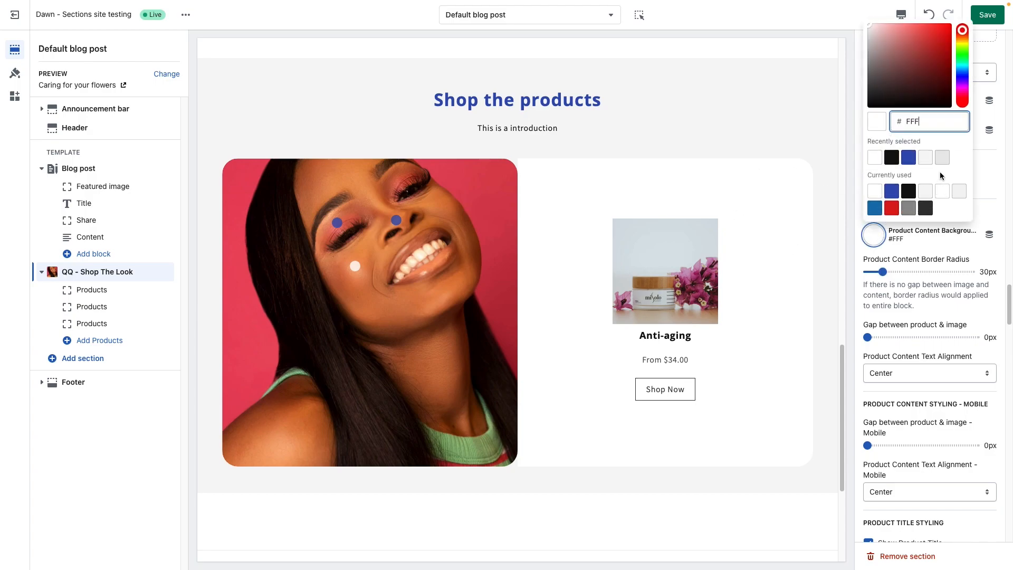
left_click(908, 208)
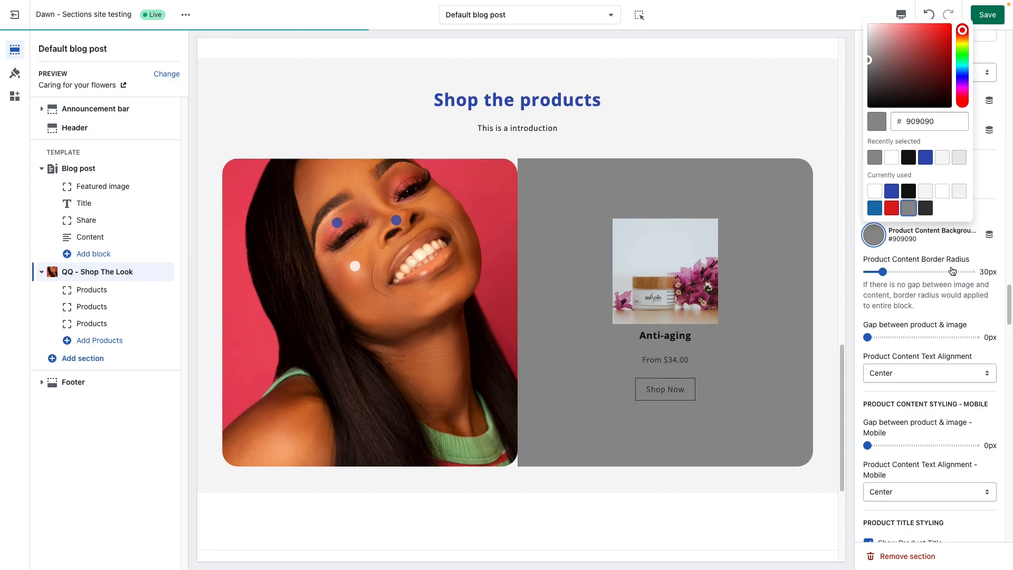
left_click(920, 293)
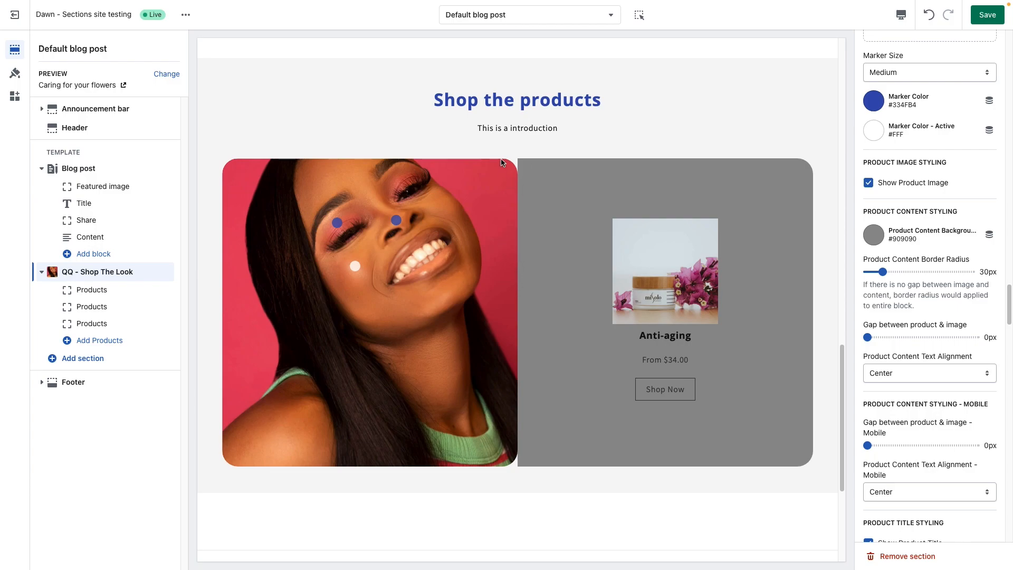
Step: Try a gap between product and image, and reset both the gap and the Product Content Border Radius to 0px
left_click(885, 337)
left_click_drag(885, 337, 866, 338)
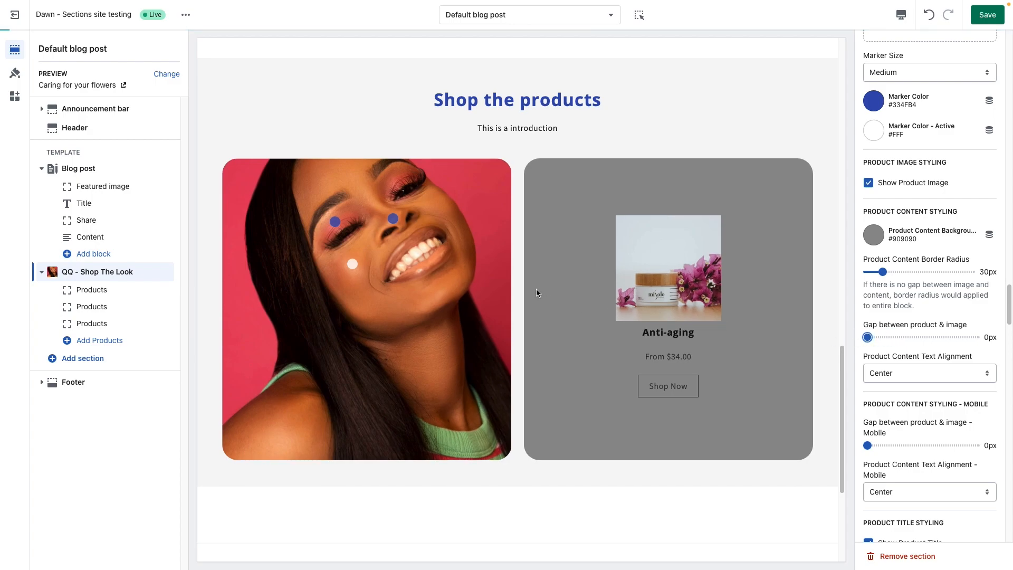
left_click_drag(880, 271, 850, 271)
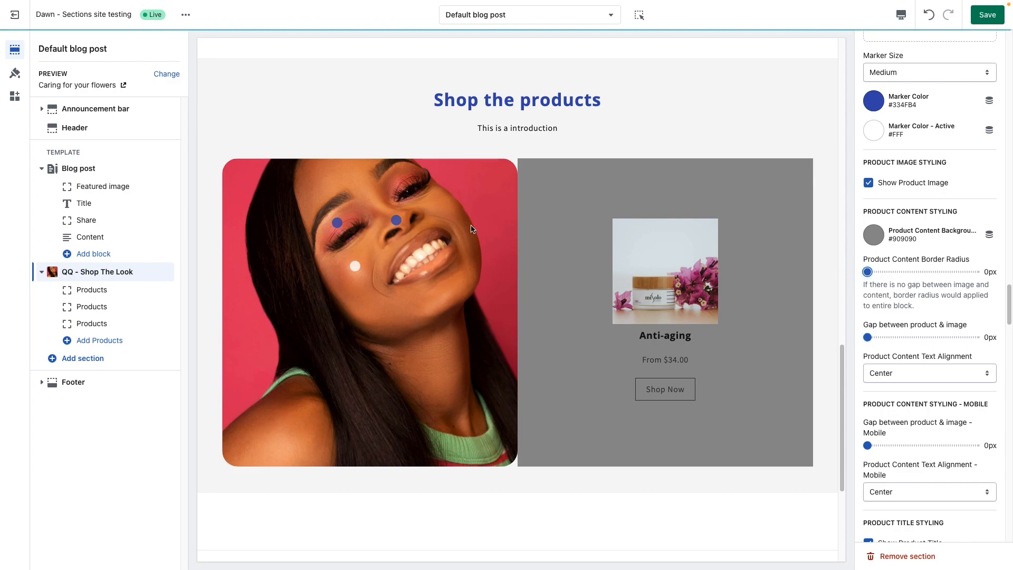
Step: Set the Product Content Border Radius to 30px and the gap between product and image to 30px
left_click_drag(867, 271, 883, 271)
left_click_drag(887, 336, 899, 337)
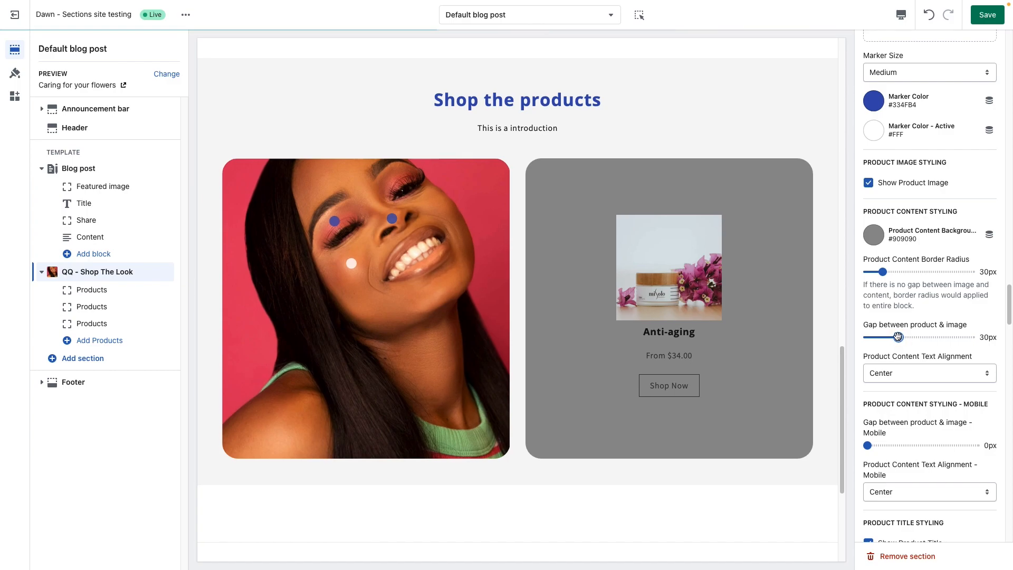
Step: Try the Left and Right options for Product Content Text Alignment, and return the alignment to Center
scroll(914, 381, "down", 1)
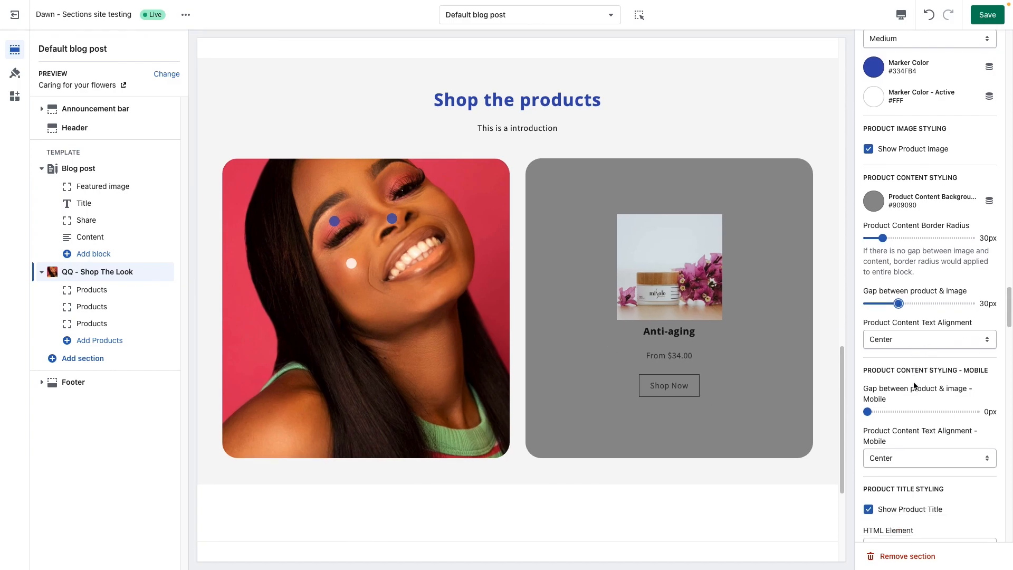
scroll(914, 385, "down", 1)
left_click(908, 326)
left_click(910, 316)
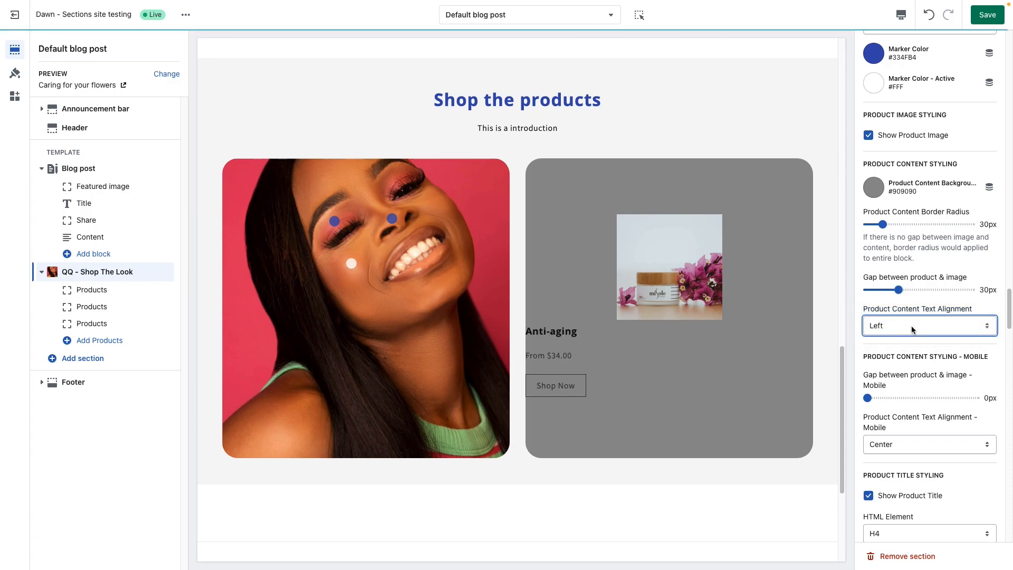
left_click(912, 326)
left_click(917, 337)
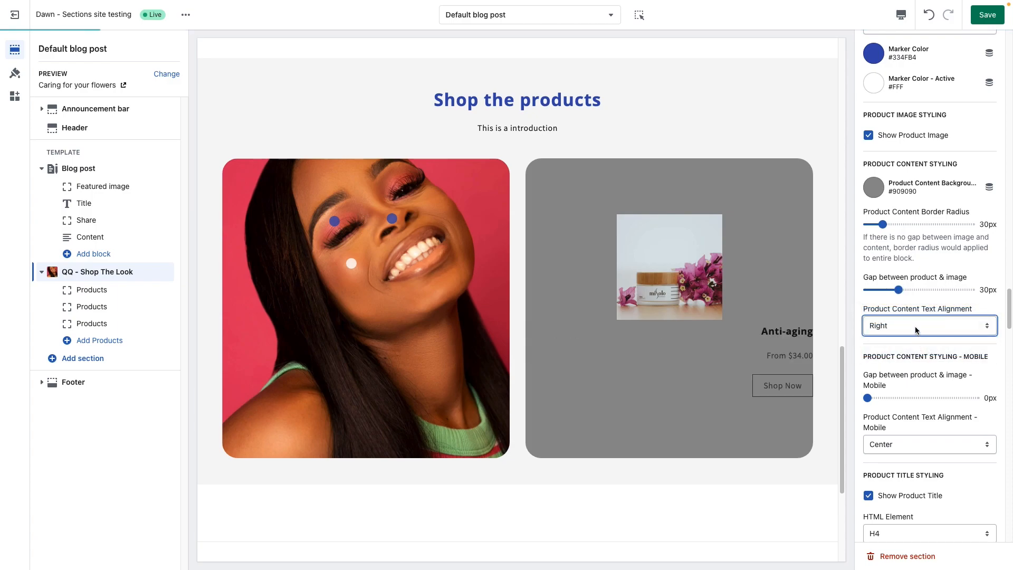
left_click(916, 326)
left_click(907, 313)
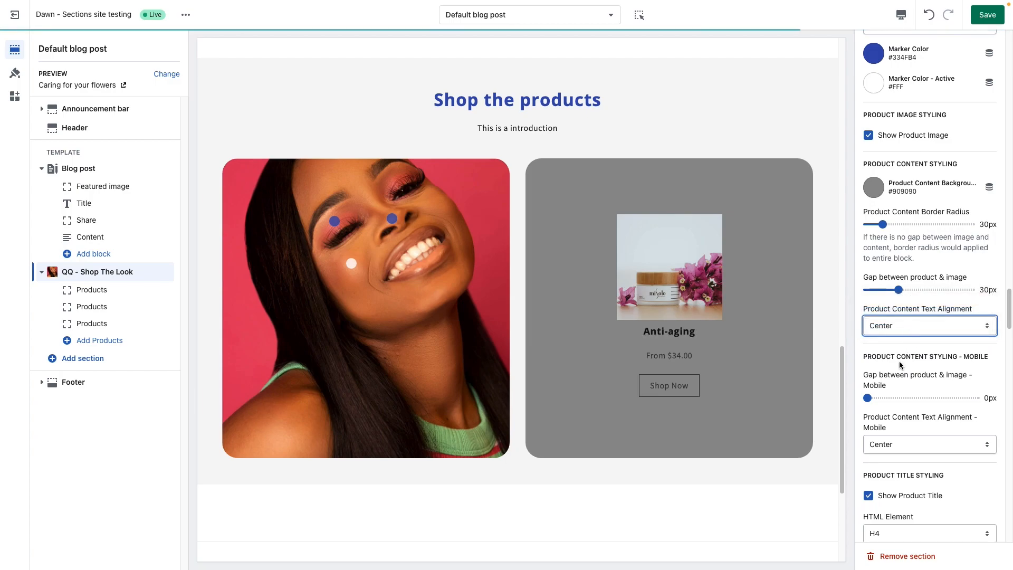
scroll(906, 356, "down", 4)
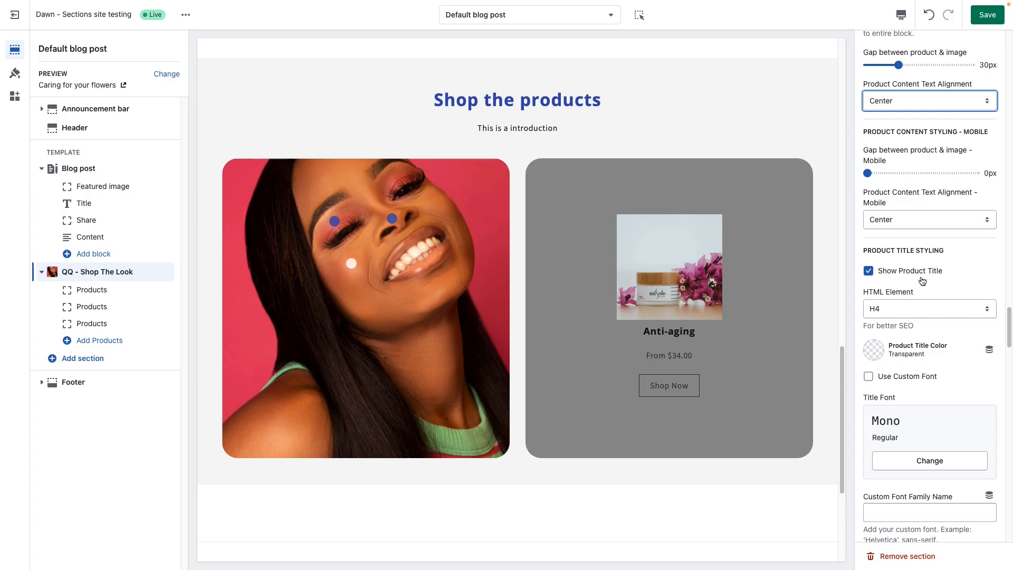
Step: Try hiding the product title and show it again, then view its HTML Element options, keeping H4
left_click(869, 271)
left_click(869, 272)
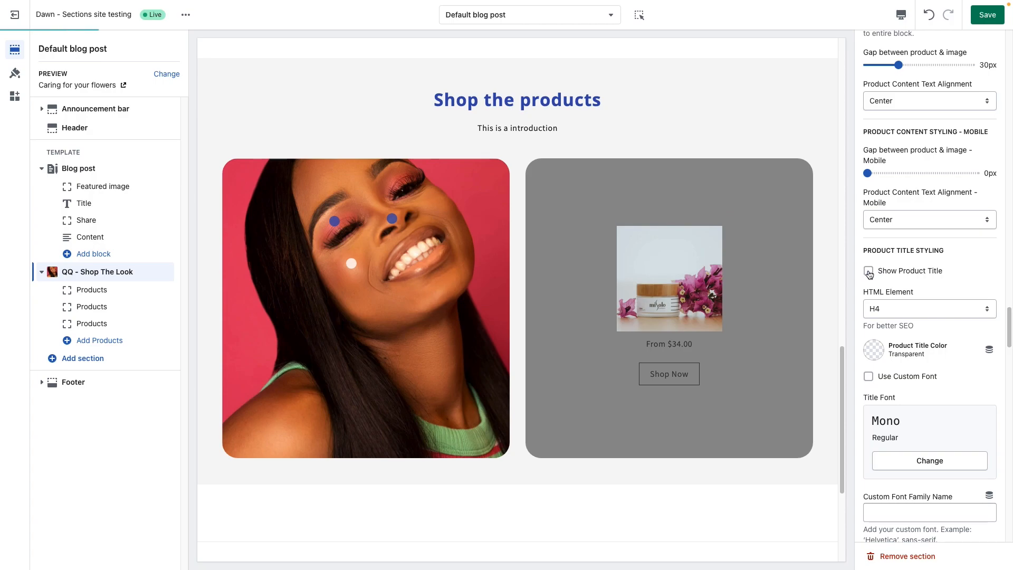
left_click(869, 271)
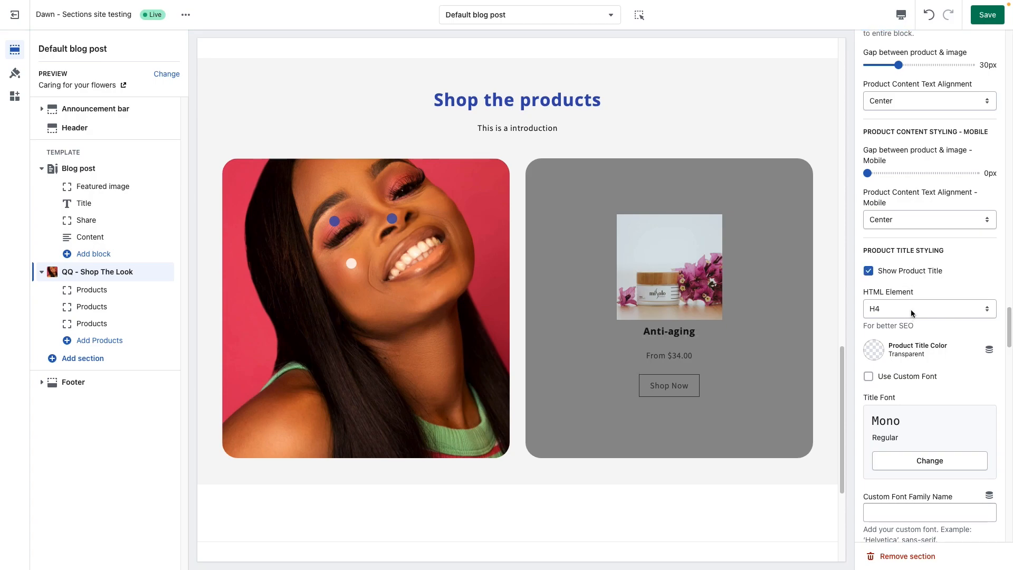
left_click_drag(874, 292, 911, 292)
left_click(908, 294)
left_click(906, 308)
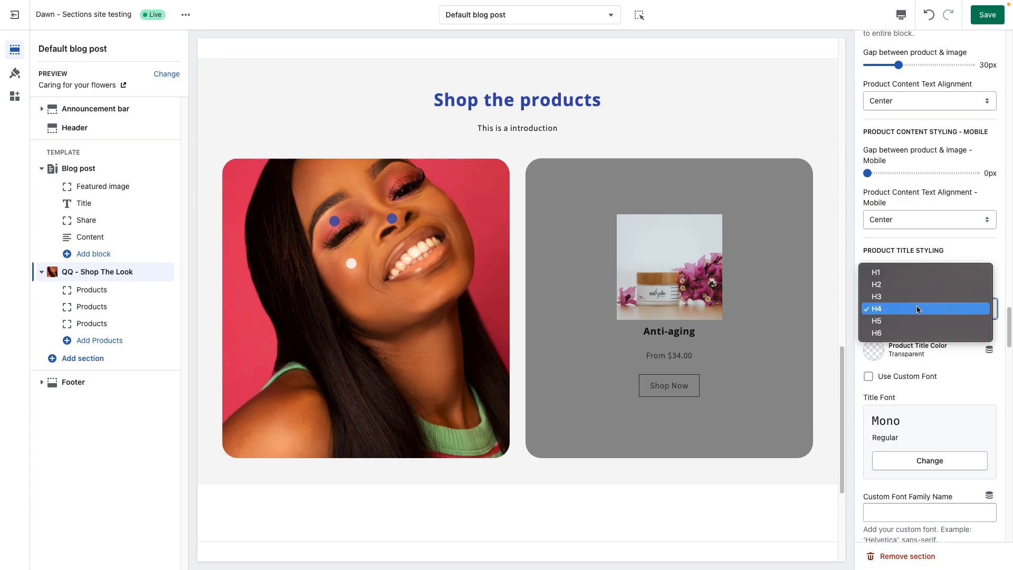
left_click(997, 256)
Step: Set the Product Title Color to #FFF, and try the title's custom font, leaving it off
scroll(876, 268, "down", 3)
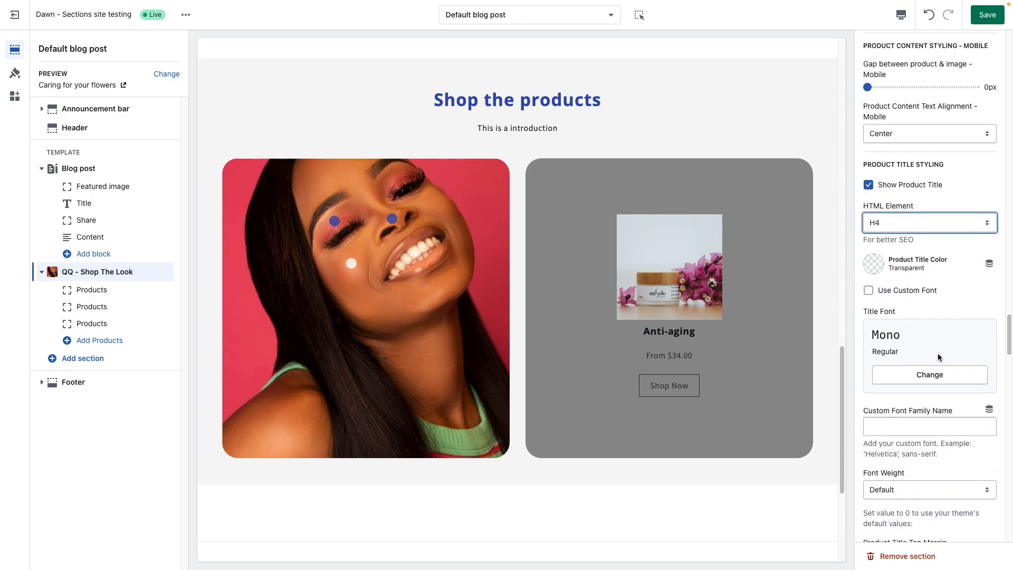
left_click(875, 265)
left_click(891, 186)
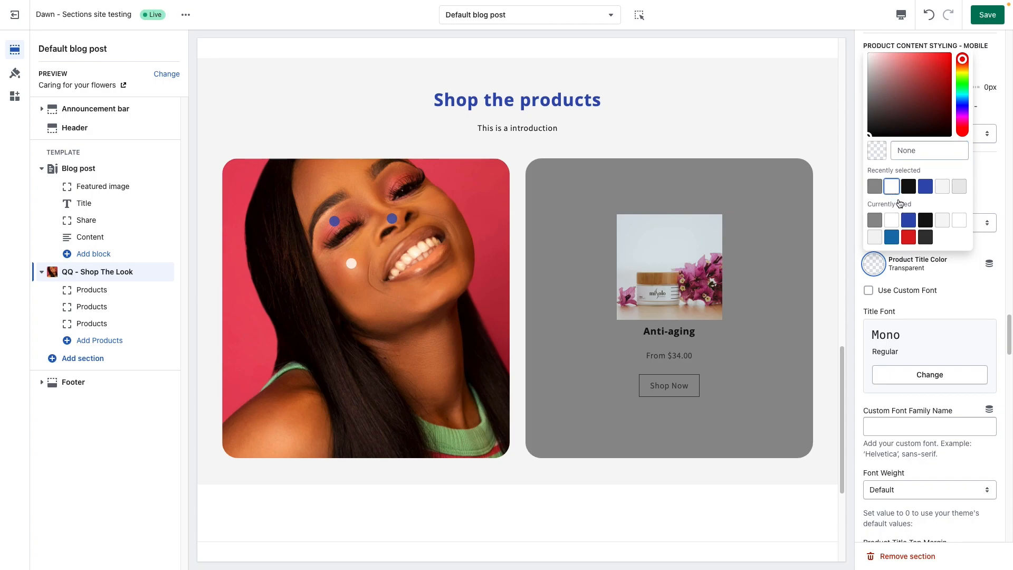
left_click(957, 300)
left_click(897, 291)
left_click(906, 294)
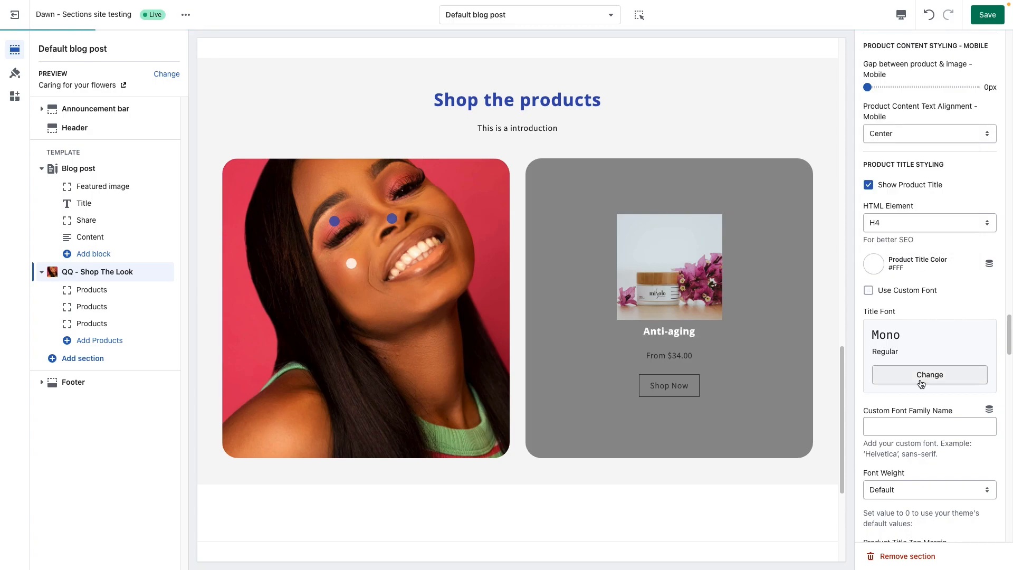
Step: Set the Product Title Top Margin to 20px and the Product Title Bottom Margin to 2px
scroll(918, 378, "down", 4)
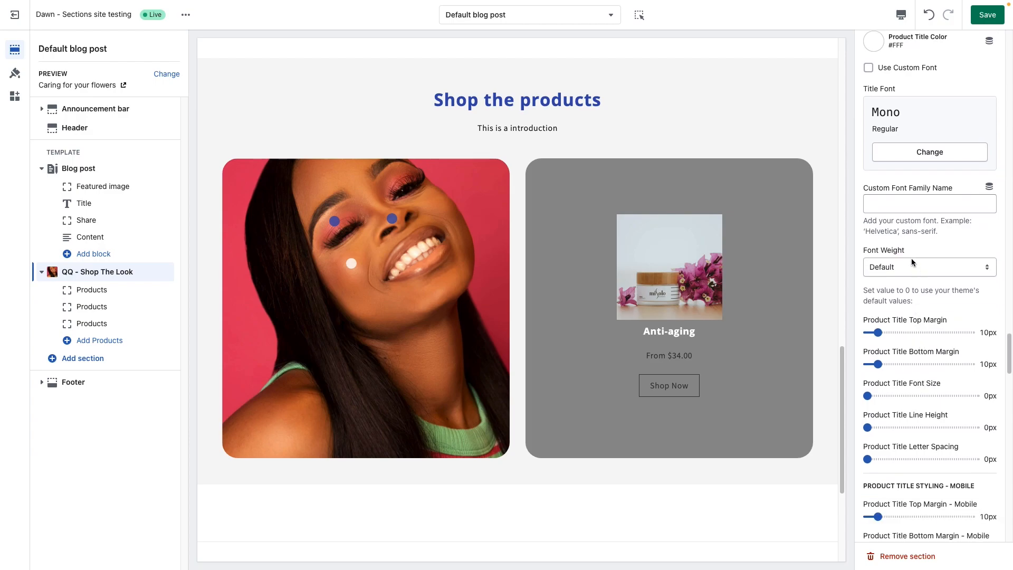
scroll(927, 388, "down", 1)
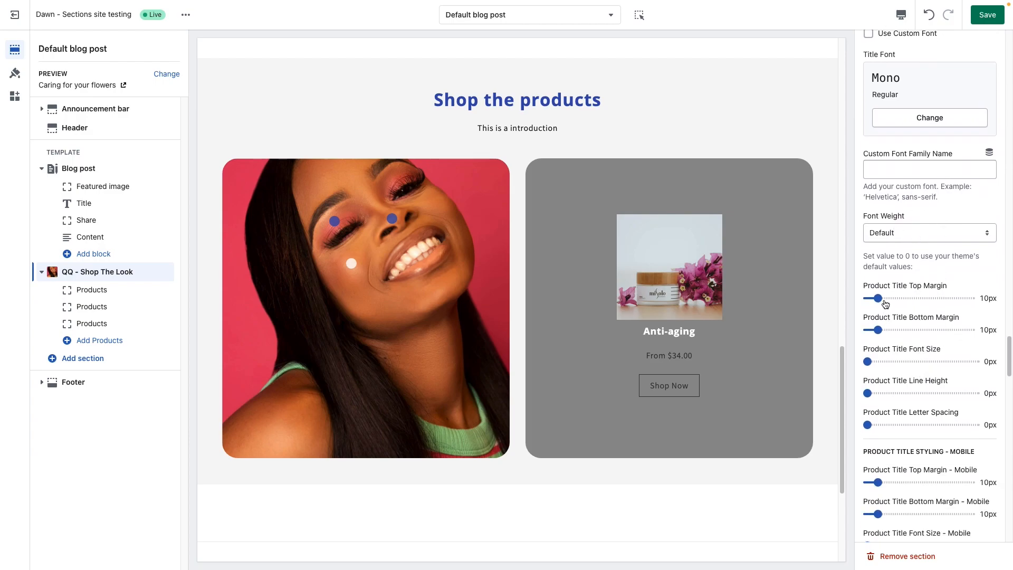
left_click_drag(890, 300, 888, 298)
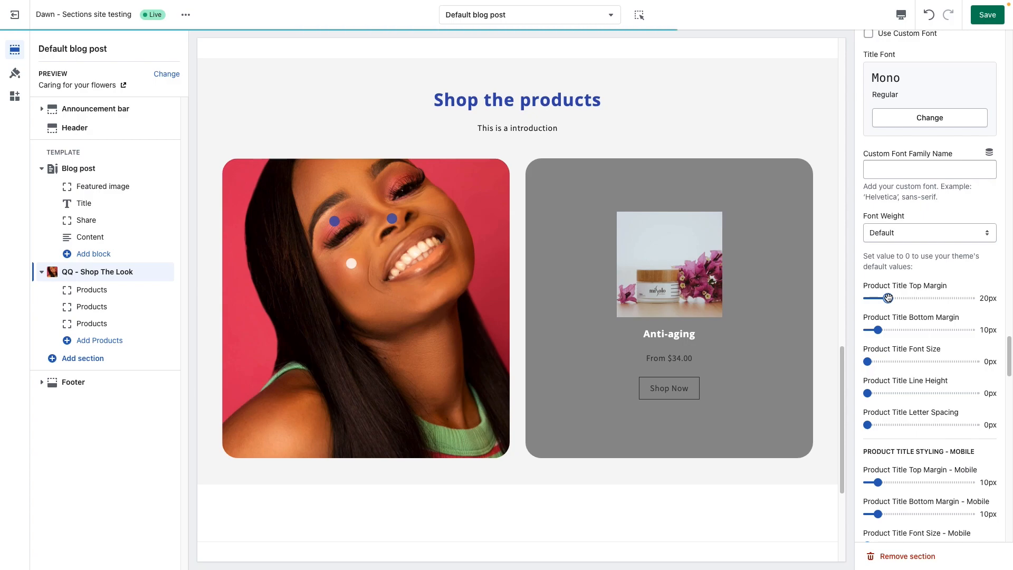
left_click_drag(877, 330, 869, 330)
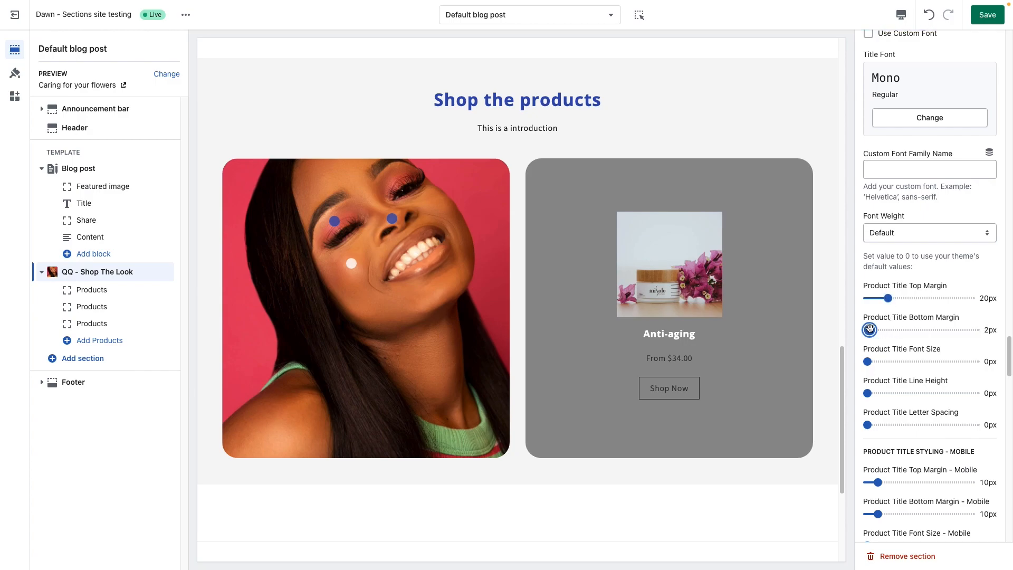
scroll(897, 384, "down", 1)
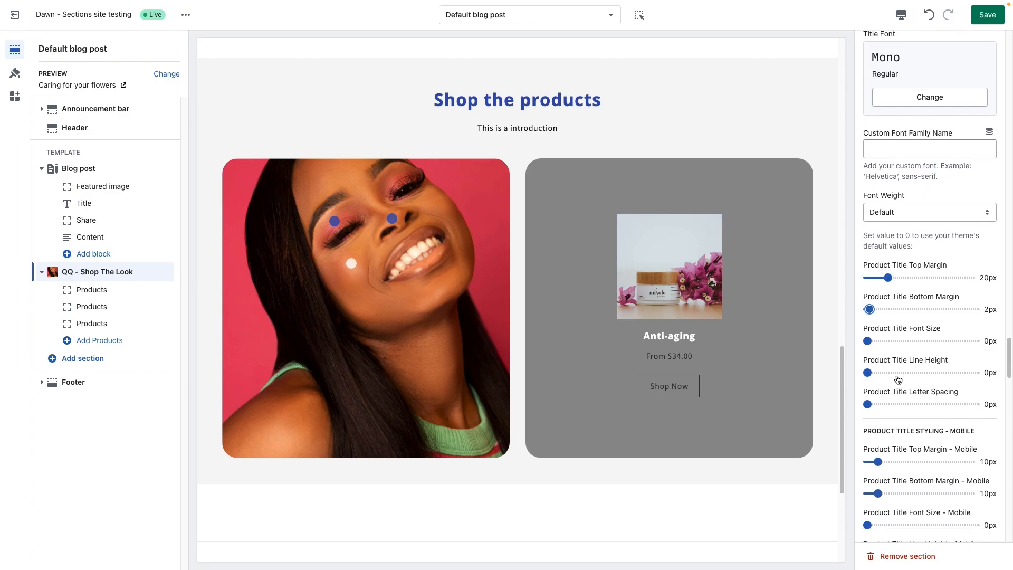
Step: Set the Product Title Font Size to 23px and the Product Title Letter Spacing to 1px
left_click(891, 340)
scroll(906, 391, "down", 2)
scroll(906, 391, "down", 1)
left_click_drag(892, 361, 878, 361)
scroll(894, 391, "down", 8)
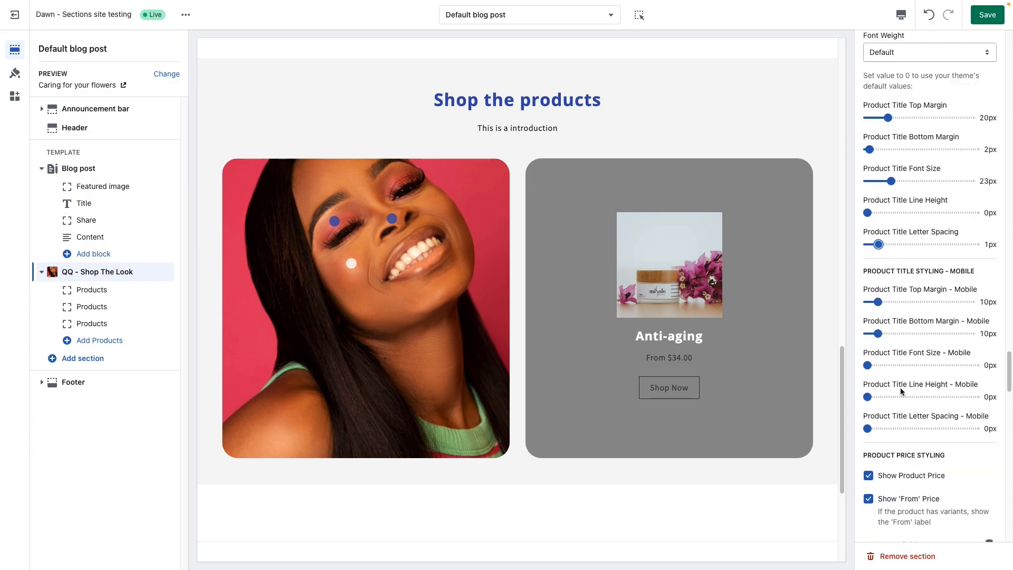
Step: Try switching Show 'From' Price and Show Product Price off and back on, and check the 'From' text field
scroll(901, 430, "down", 6)
scroll(932, 432, "down", 8)
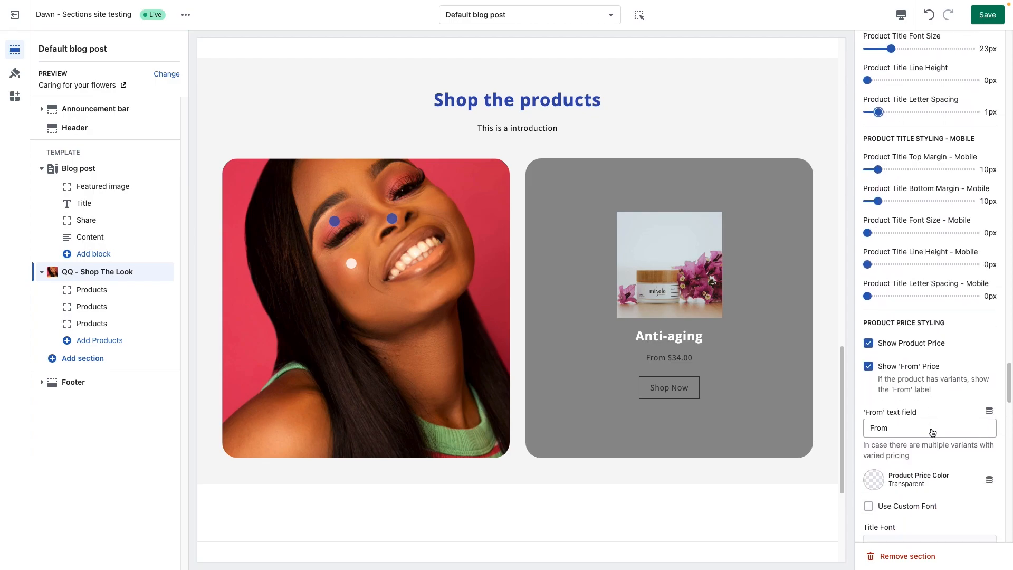
scroll(933, 432, "down", 2)
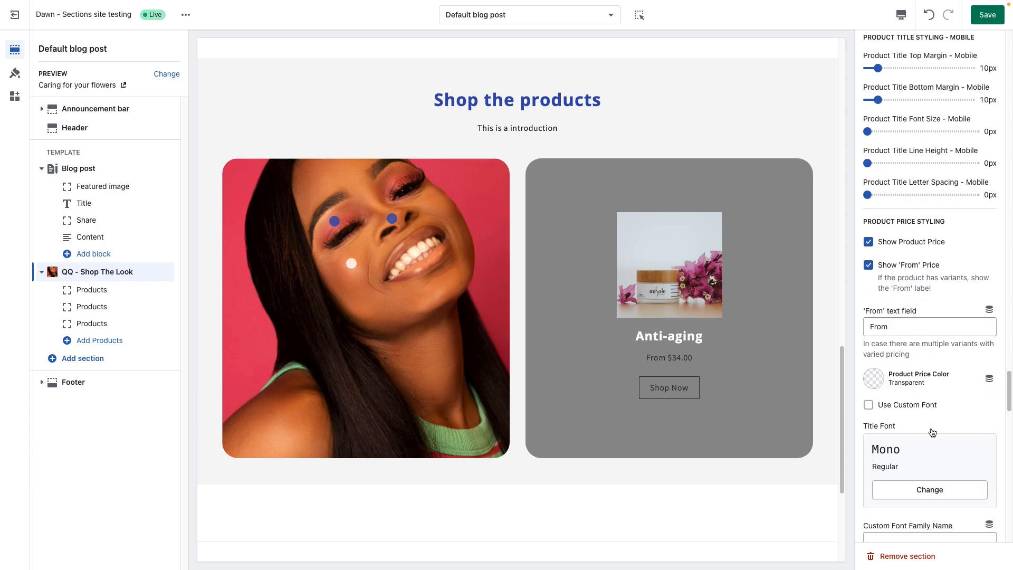
left_click_drag(689, 357, 644, 359)
left_click(679, 360)
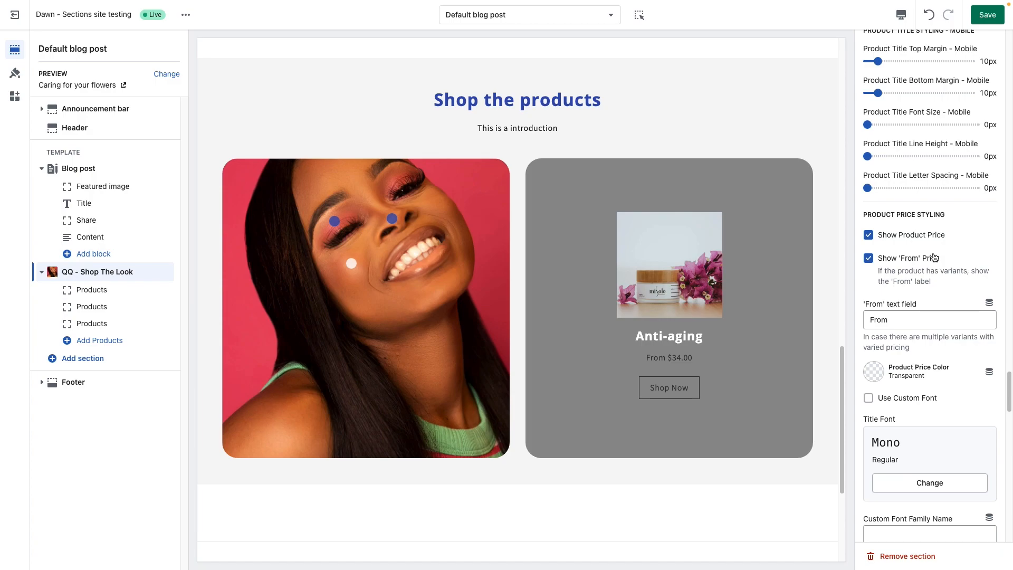
left_click(871, 260)
left_click(869, 259)
left_click(869, 236)
left_click(869, 236)
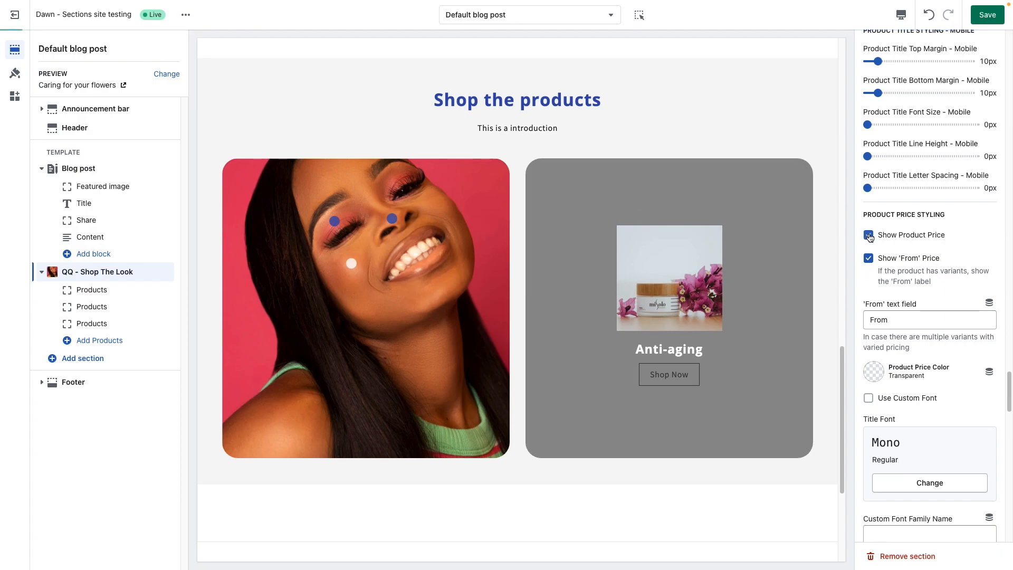
left_click_drag(900, 323, 833, 341)
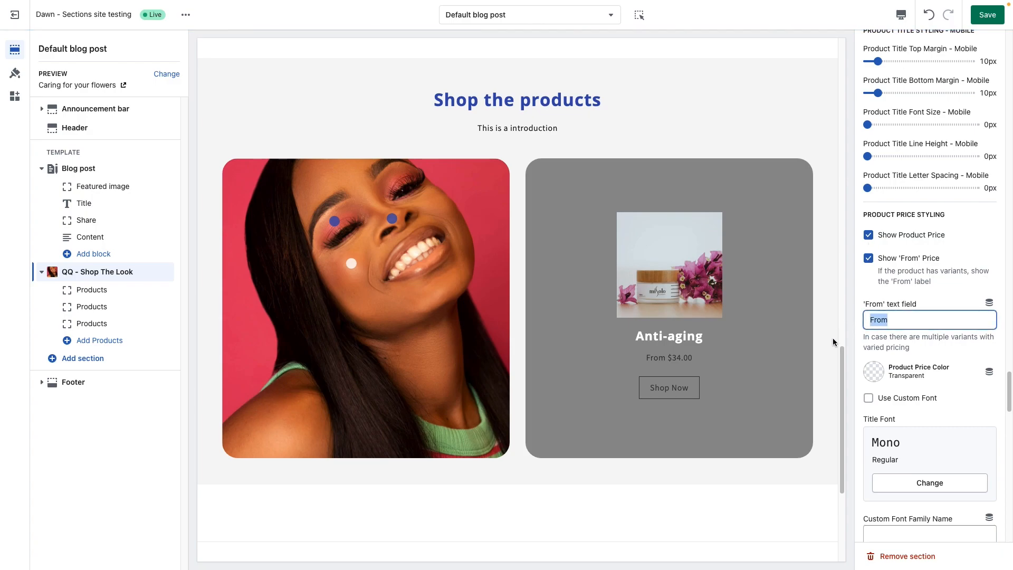
left_click(892, 321)
Step: Set the Product Price Color to #FFF
scroll(920, 343, "down", 2)
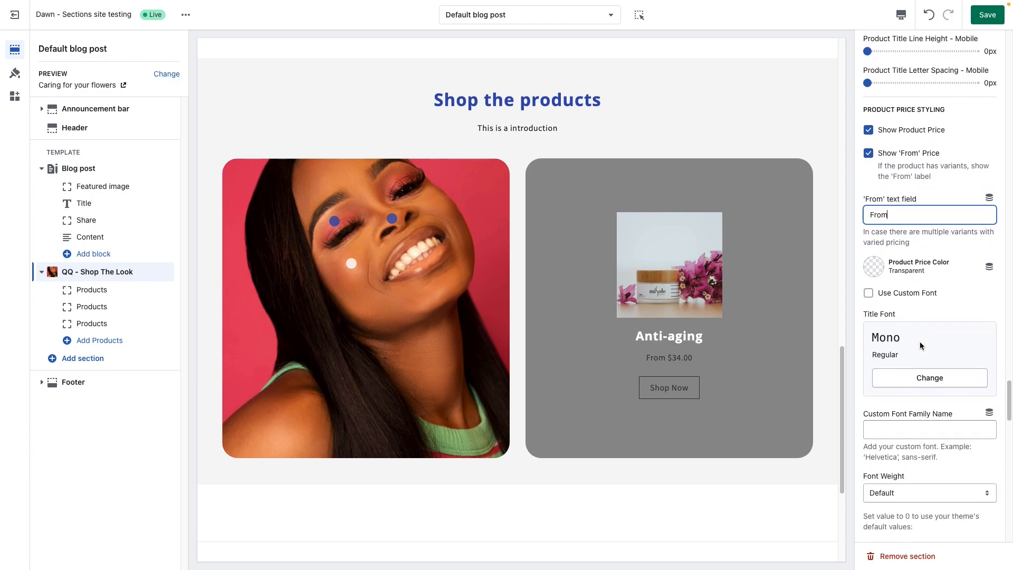
left_click(874, 266)
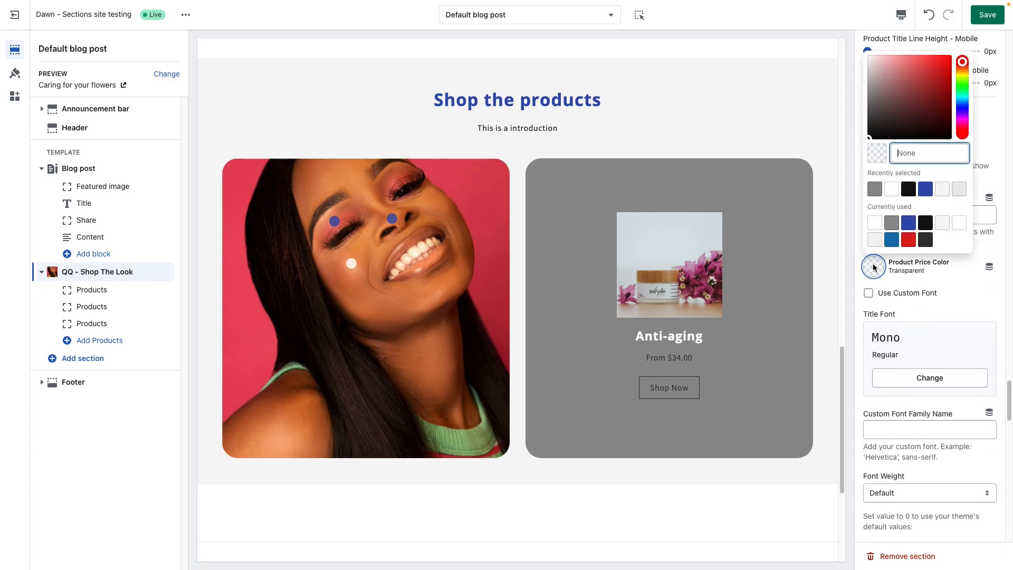
left_click(875, 223)
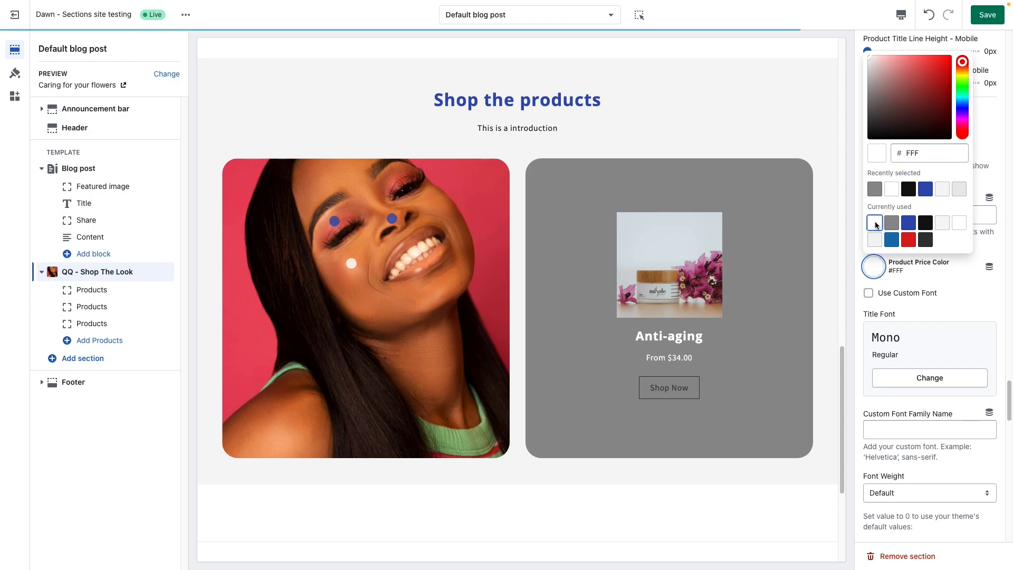
left_click(957, 304)
Step: Review the product price, mobile price and compare-at price styling settings, continuing to the button styling options
scroll(906, 396, "down", 4)
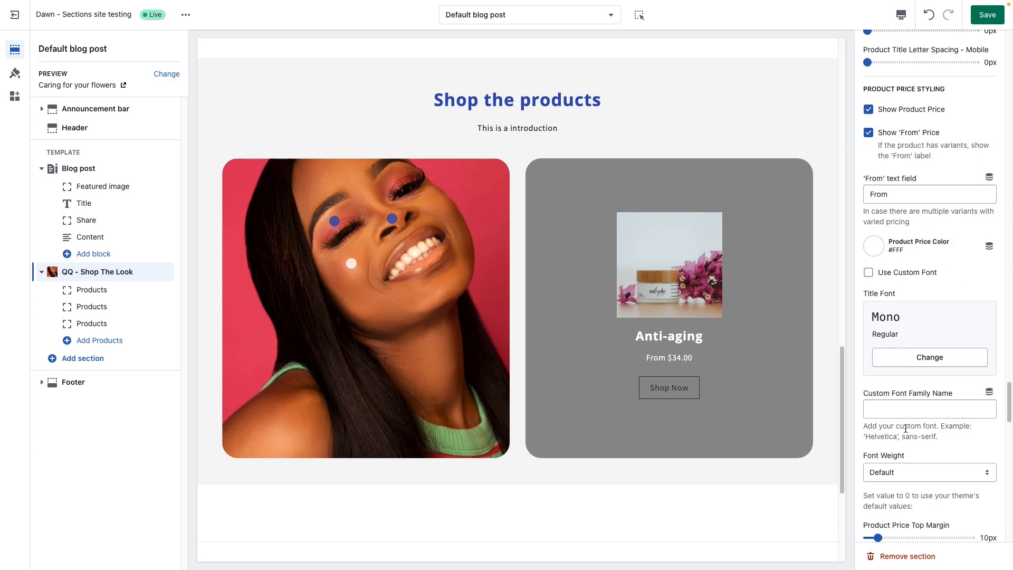
scroll(906, 429, "down", 2)
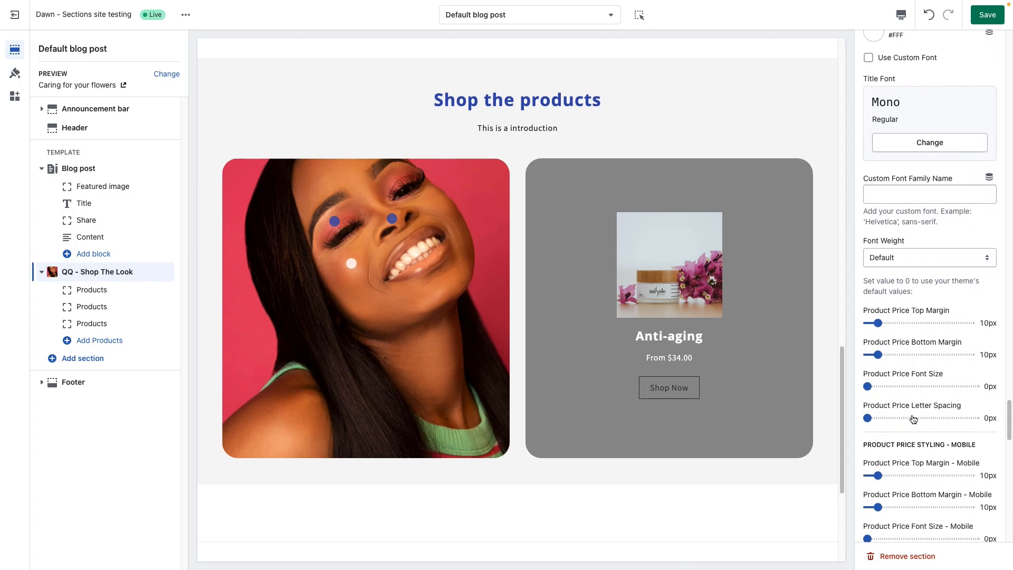
scroll(900, 407, "down", 4)
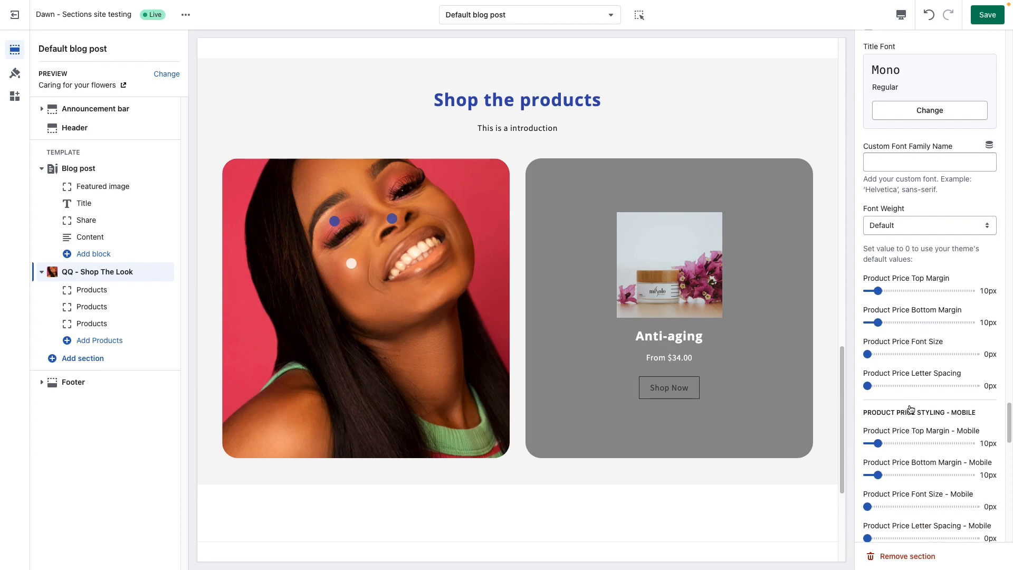
scroll(938, 413, "down", 4)
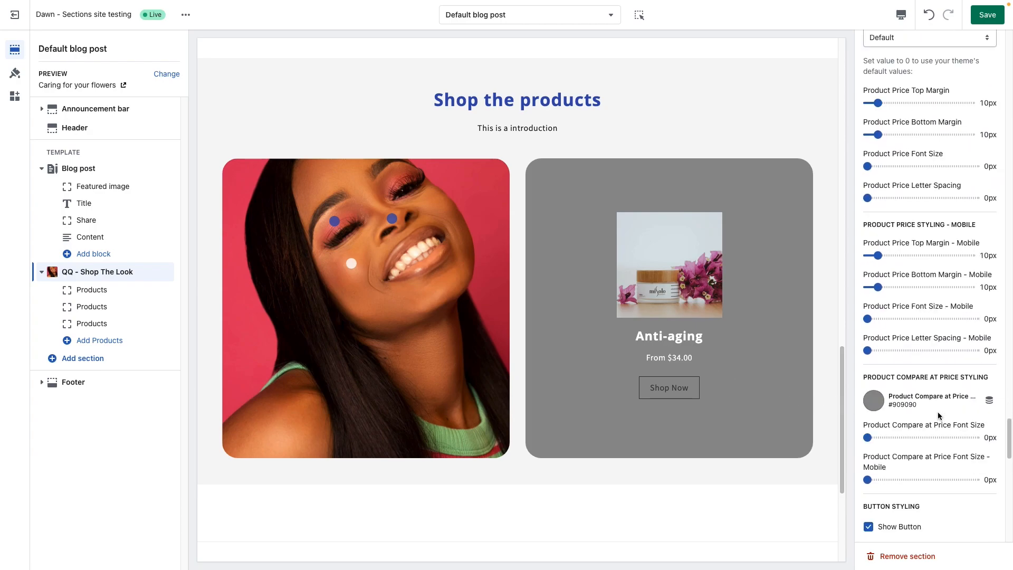
scroll(939, 414, "down", 1)
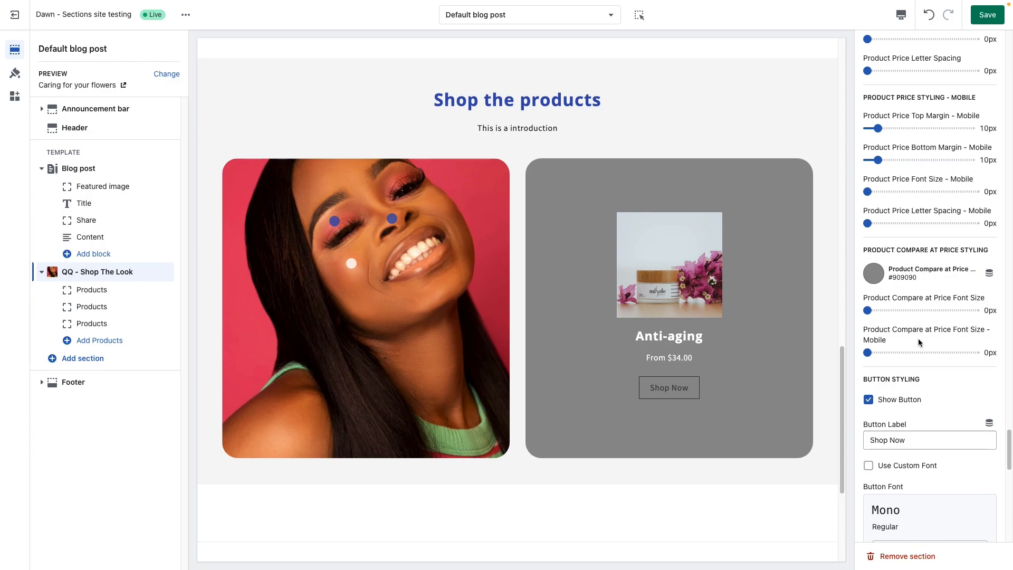
scroll(919, 386, "down", 1)
scroll(919, 386, "down", 3)
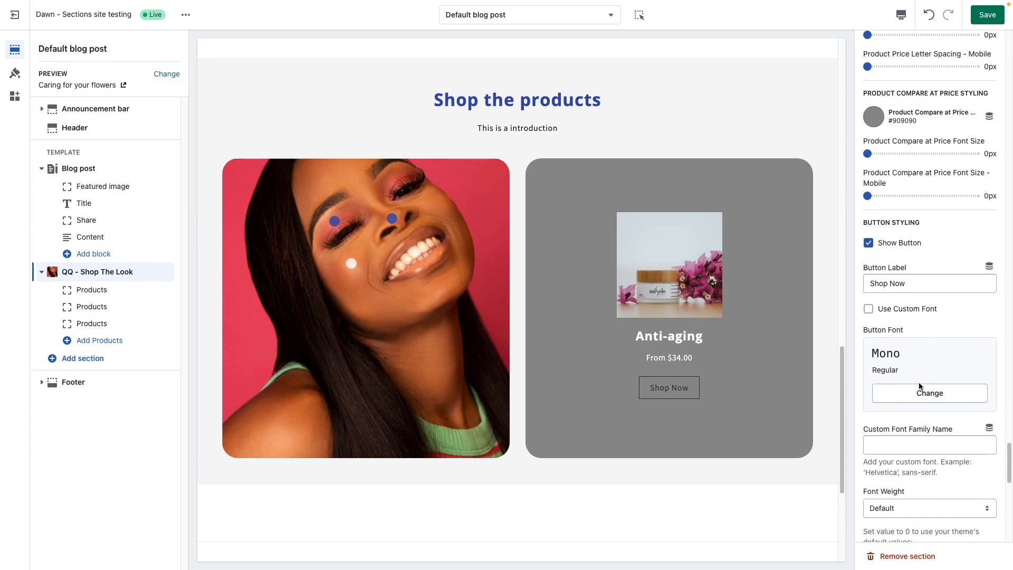
scroll(919, 385, "down", 1)
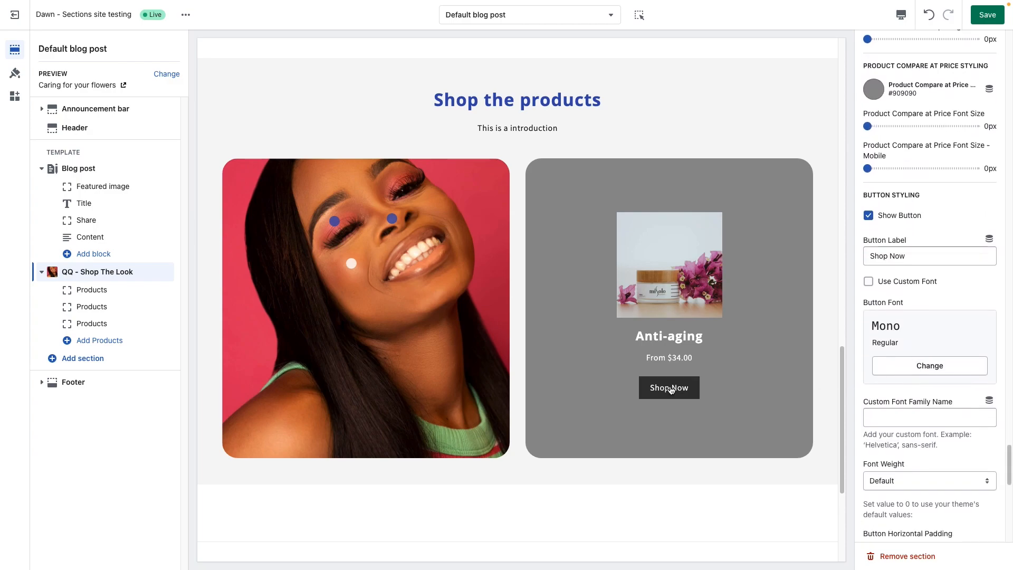
Step: Try Show Button off and back on, keep the Shop Now label, and enable Use Custom Font for the button
left_click(905, 221)
left_click(906, 221)
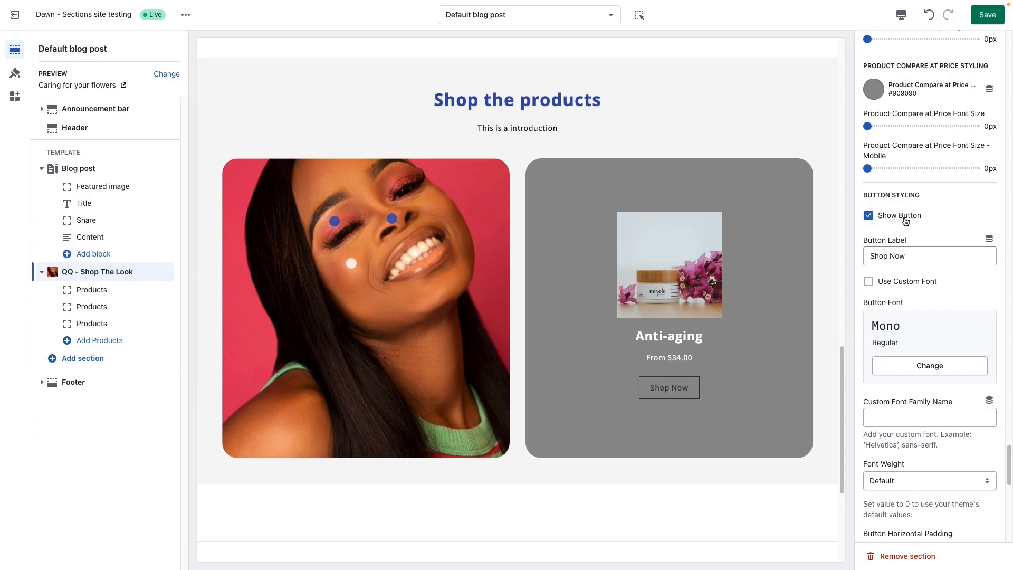
left_click_drag(910, 257, 871, 258)
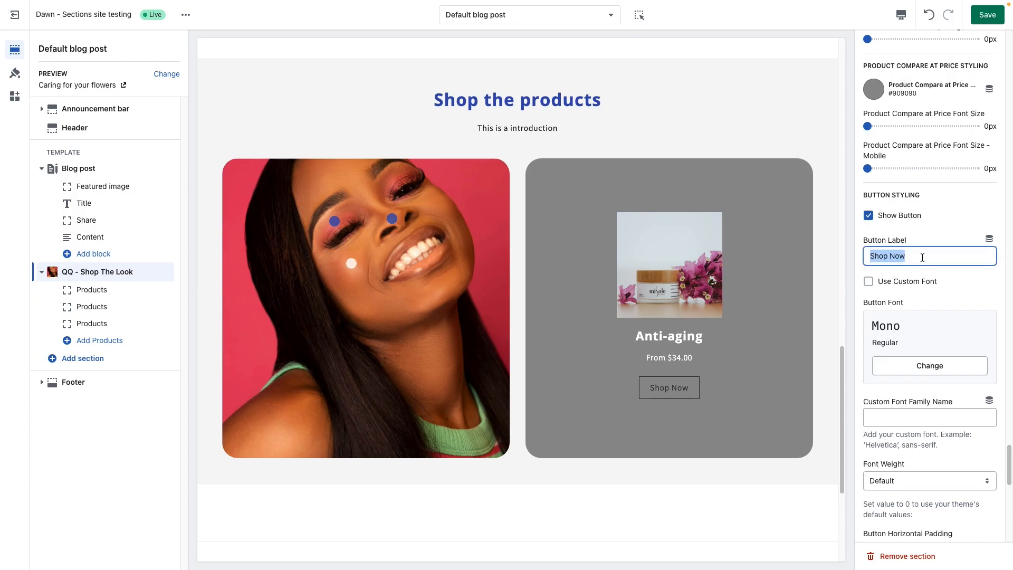
left_click(910, 284)
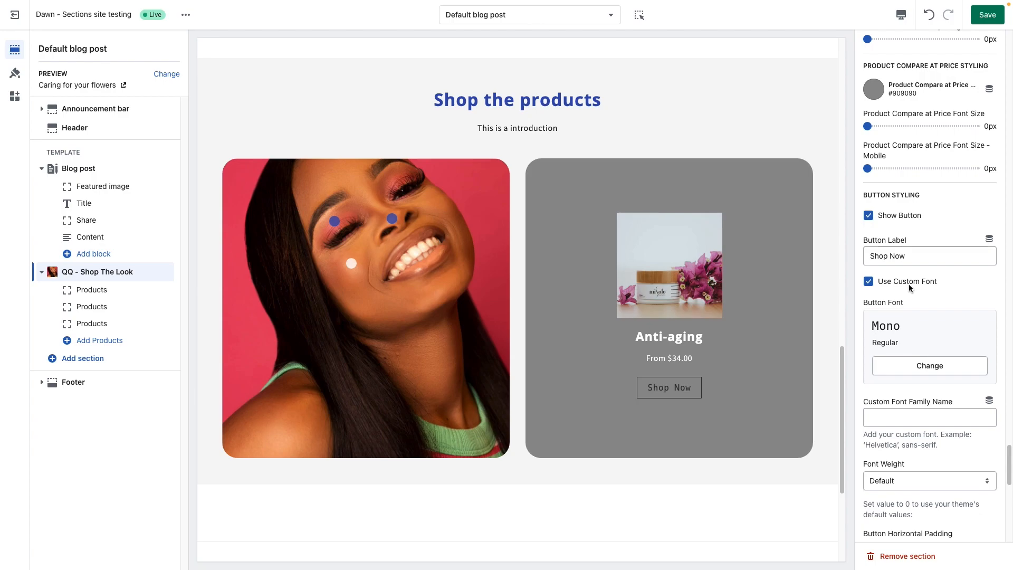
Step: Set the button's horizontal padding to 30px, vertical padding to 18px and border width to 0px
scroll(924, 364, "down", 2)
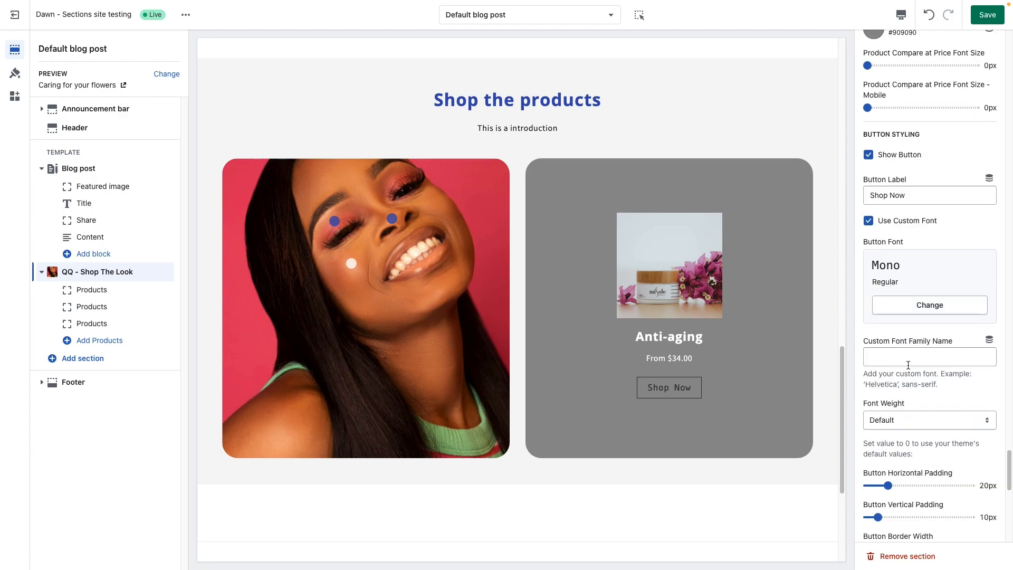
scroll(908, 363, "down", 2)
scroll(908, 363, "down", 1)
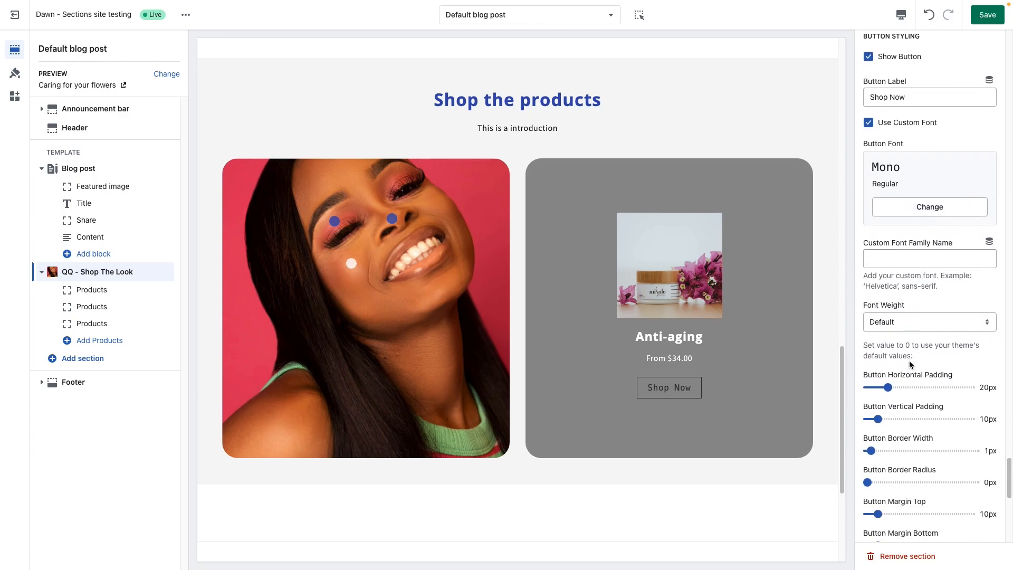
scroll(921, 404, "down", 1)
scroll(922, 404, "down", 1)
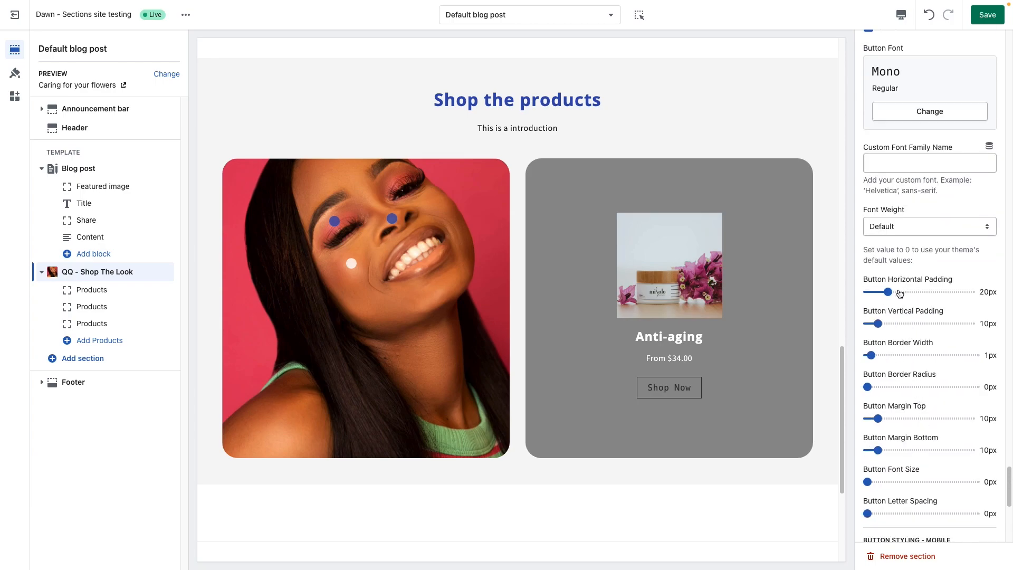
left_click(899, 292)
left_click(893, 323)
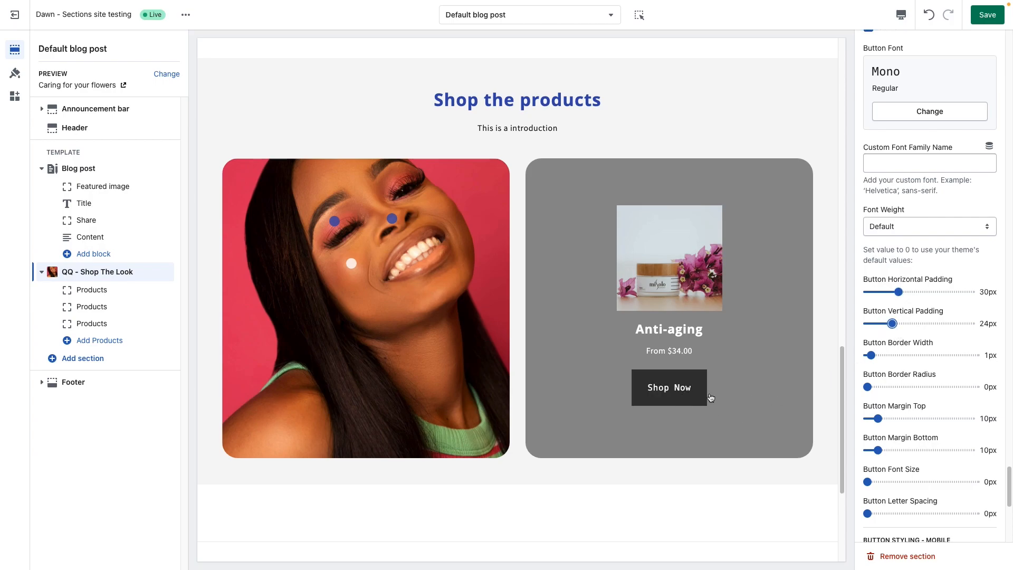
left_click_drag(893, 323, 866, 355)
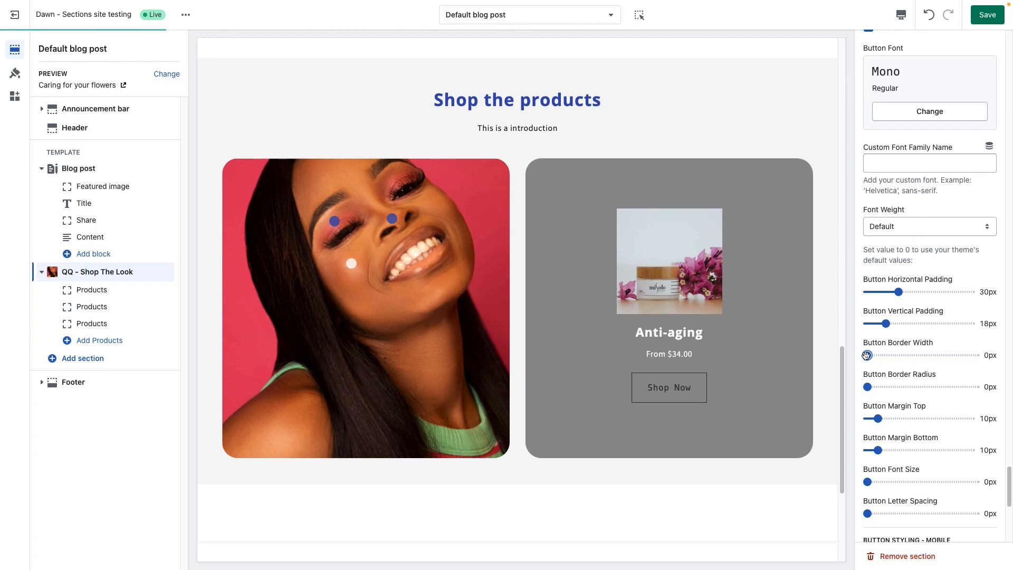
Step: Set the button's border width to 1px, border radius to 22px, top margin to 26px and bottom margin to 0px
left_click(869, 356)
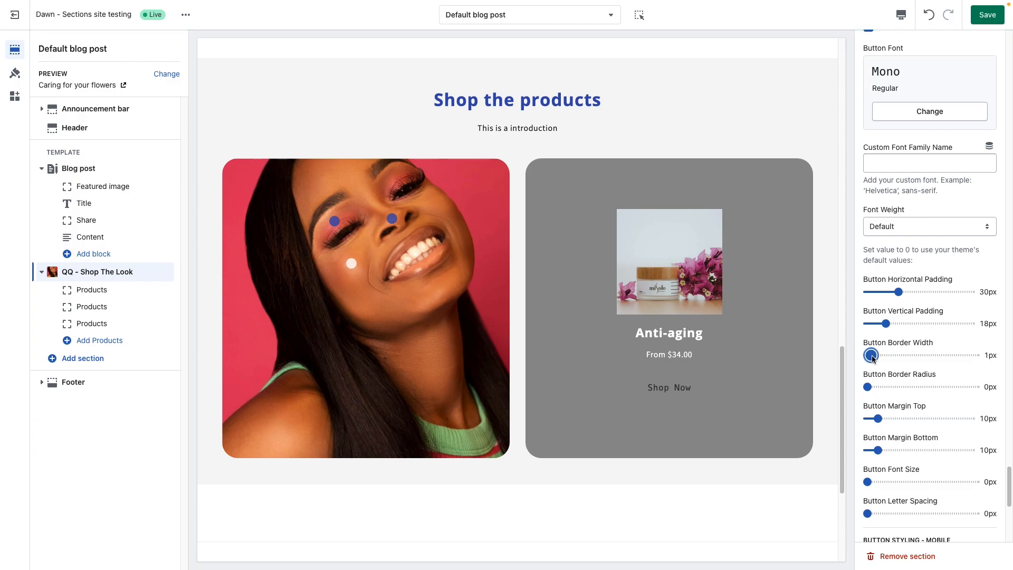
left_click_drag(867, 387, 890, 387)
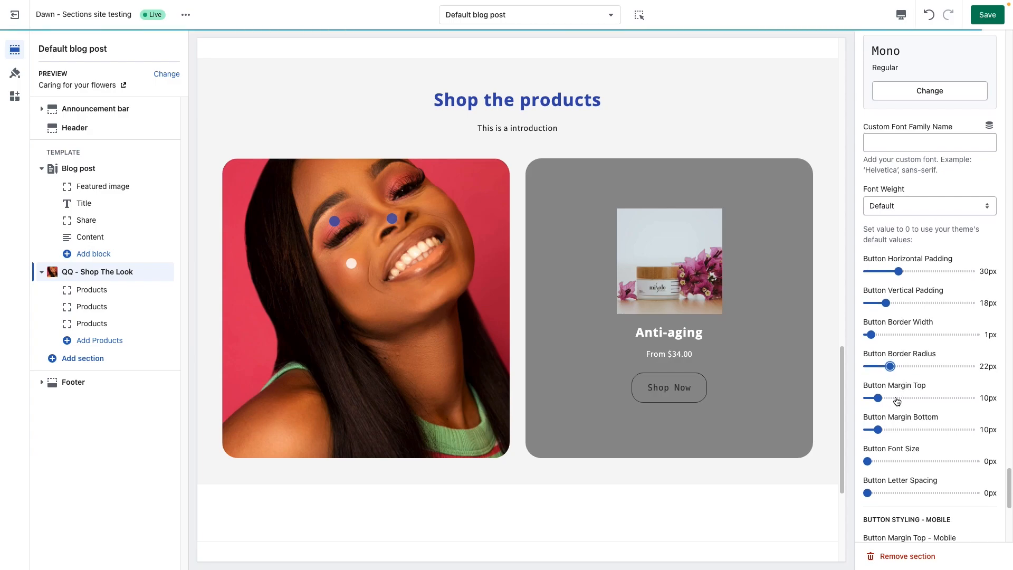
left_click(894, 398)
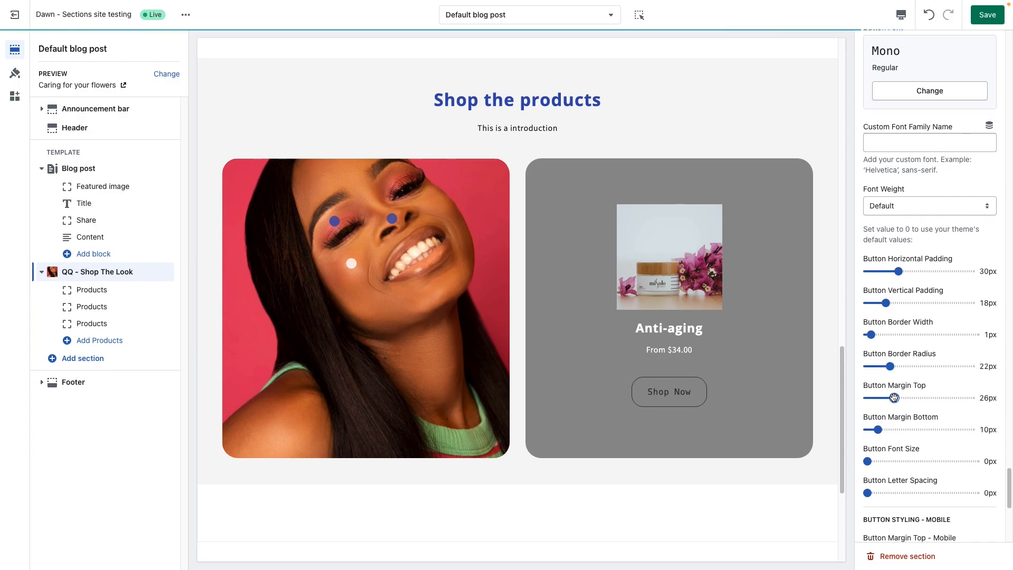
left_click(894, 430)
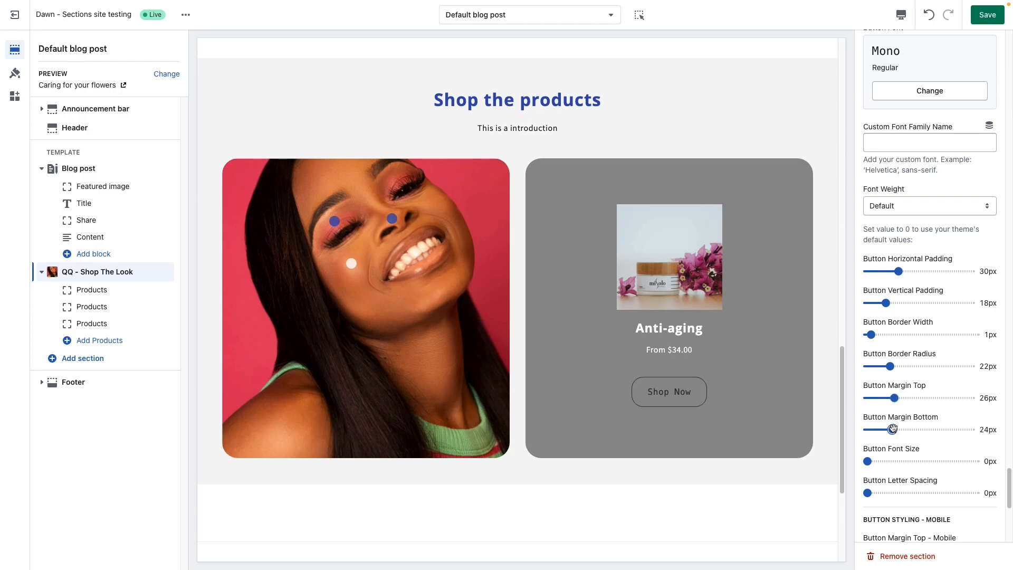
left_click_drag(895, 428, 886, 429)
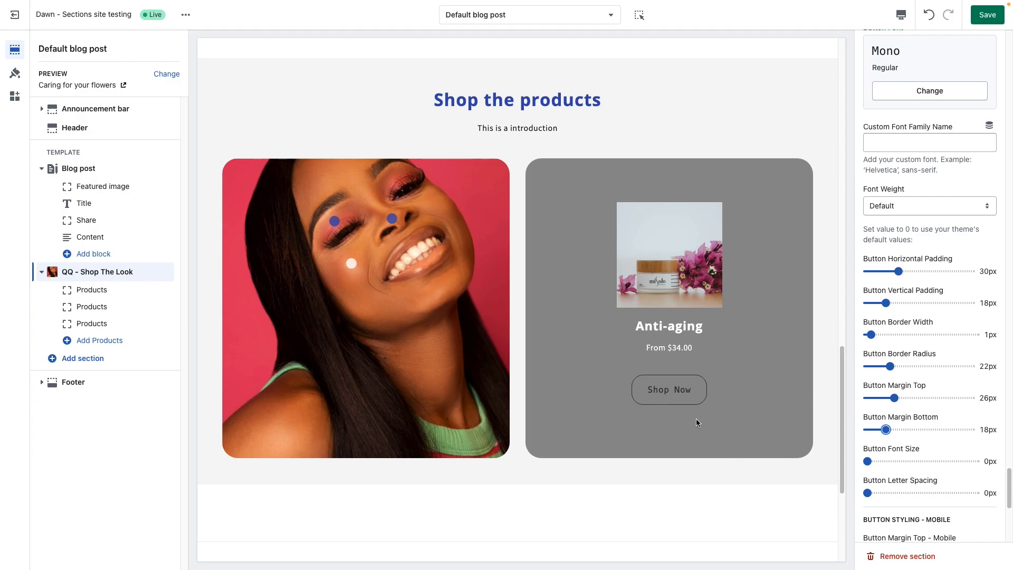
left_click_drag(886, 429, 860, 430)
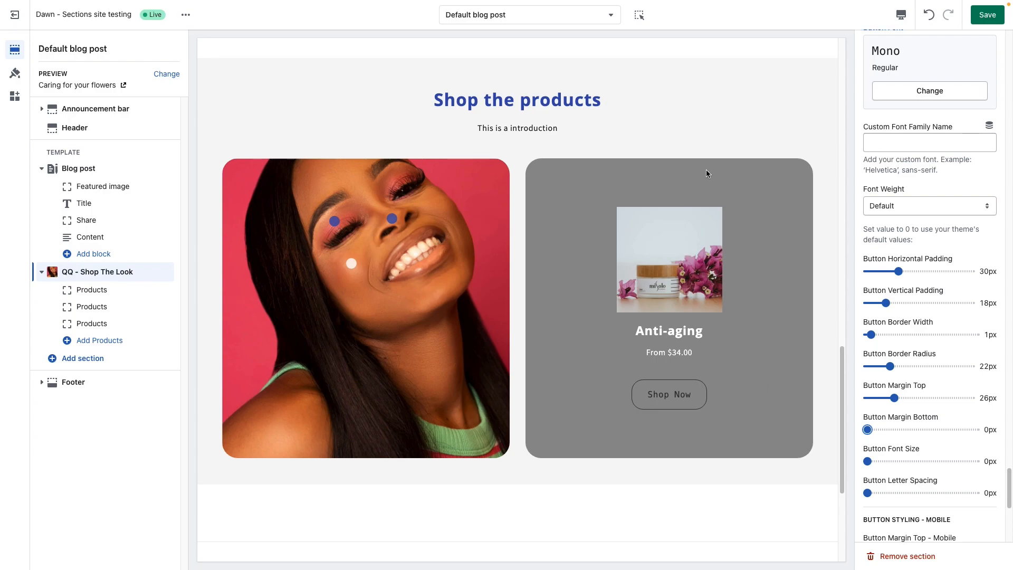
Step: Set the Button Text Color to #FFF
scroll(916, 426, "down", 3)
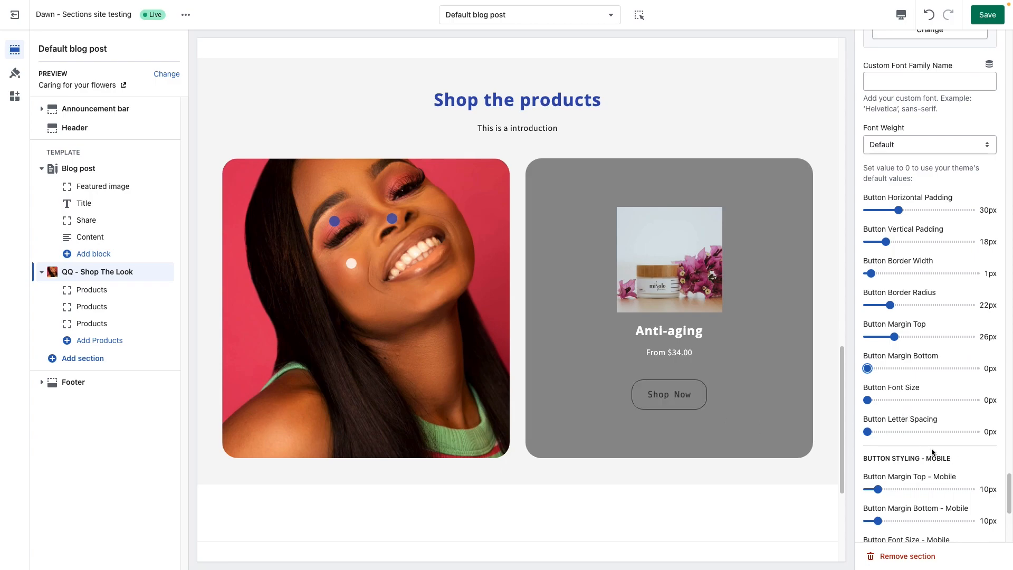
scroll(932, 451, "down", 5)
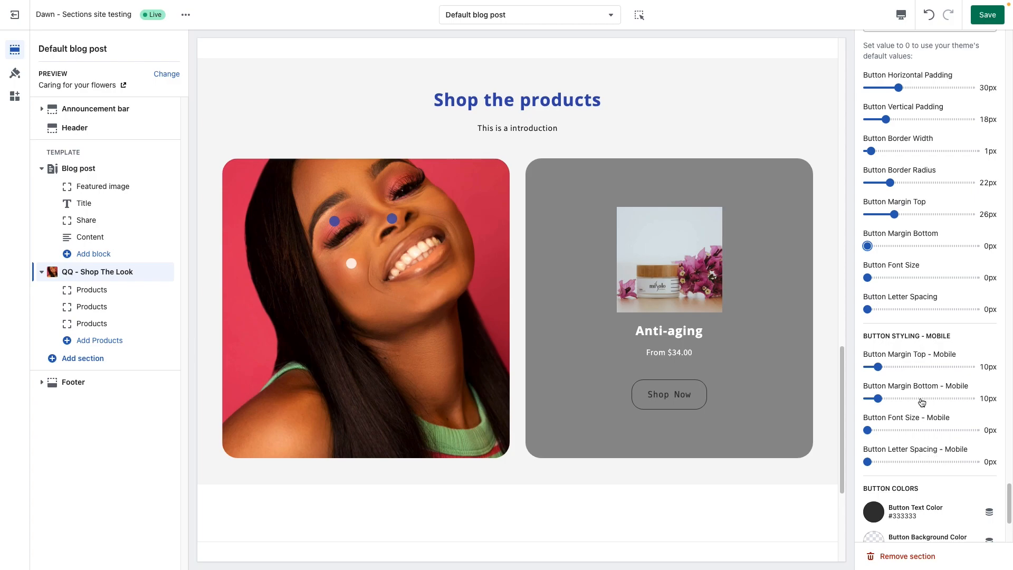
scroll(921, 402, "down", 4)
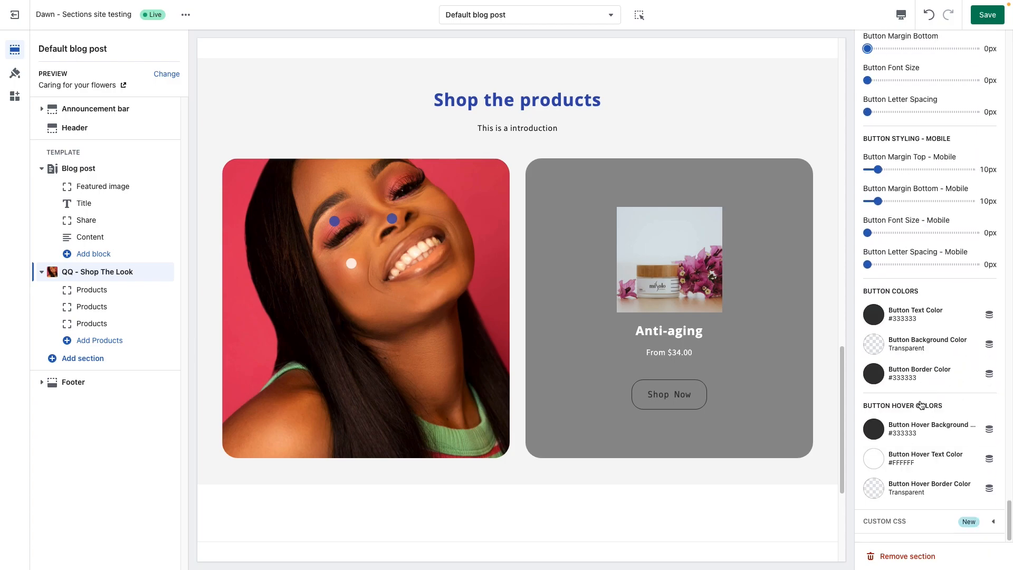
left_click(874, 319)
left_click(875, 271)
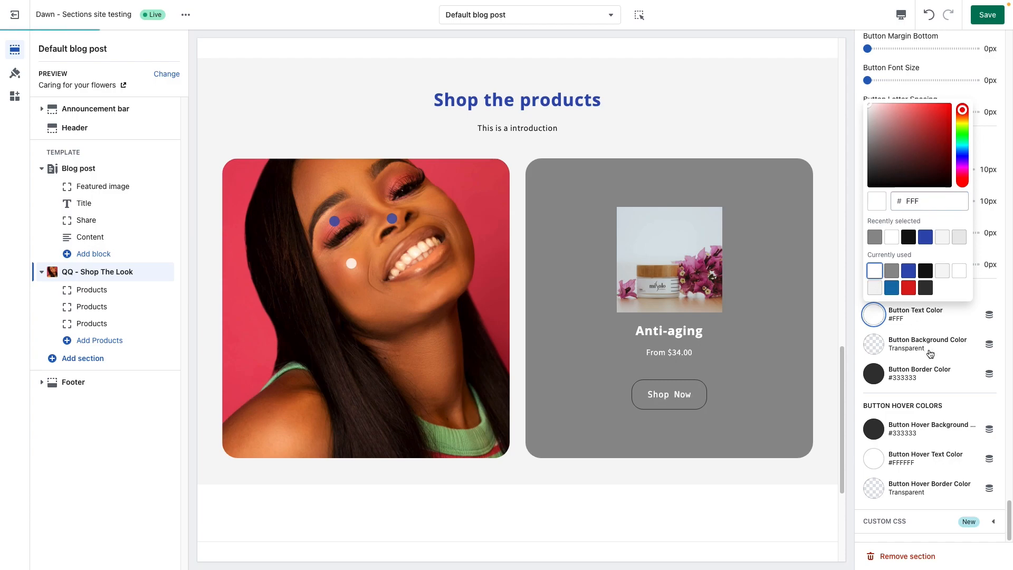
left_click(953, 330)
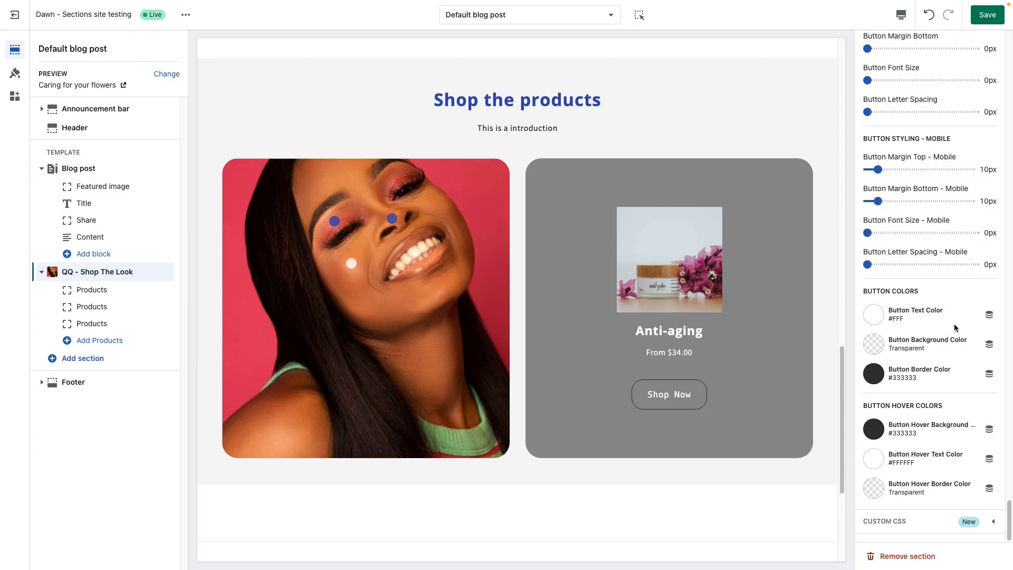
Step: Set the Button Background Color to #FFF and the Button Text Color to #121212
left_click(875, 345)
left_click(874, 301)
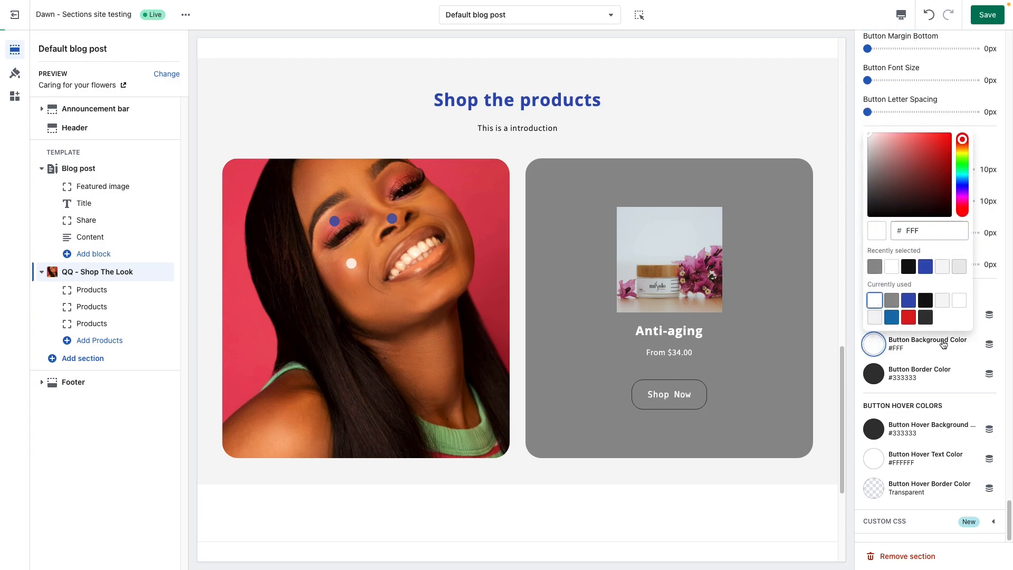
left_click(876, 336)
left_click(874, 315)
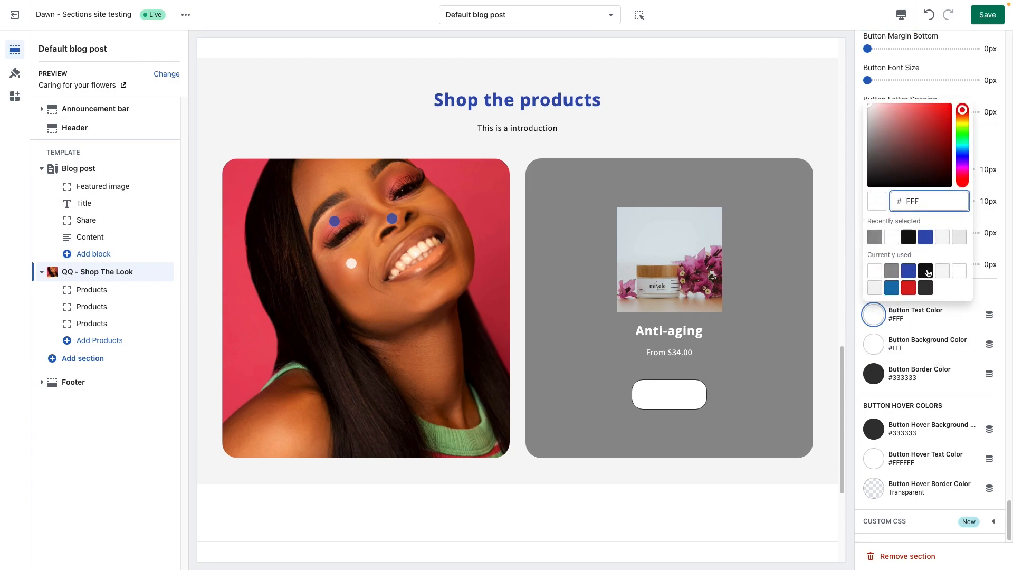
left_click(909, 240)
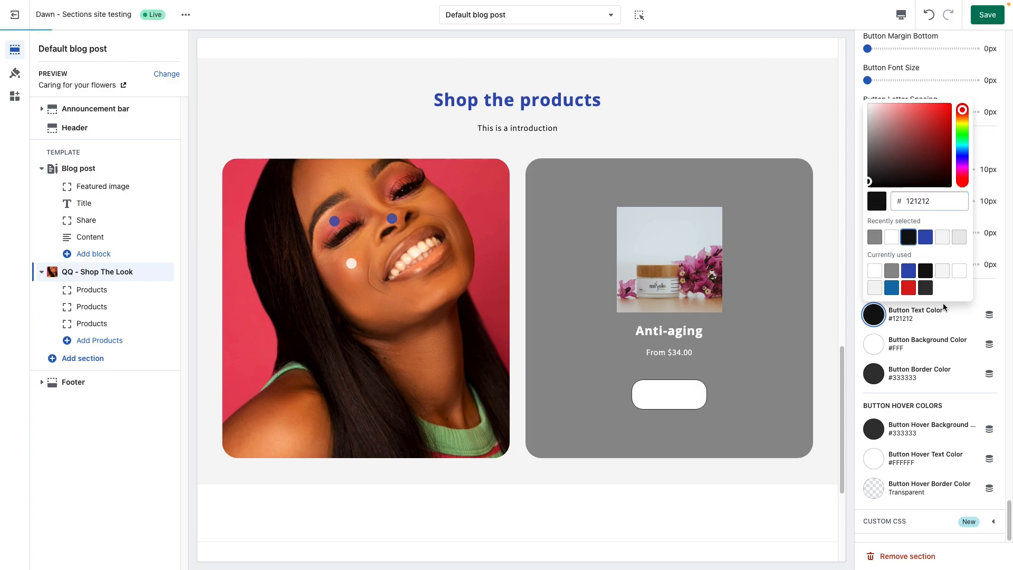
left_click(942, 369)
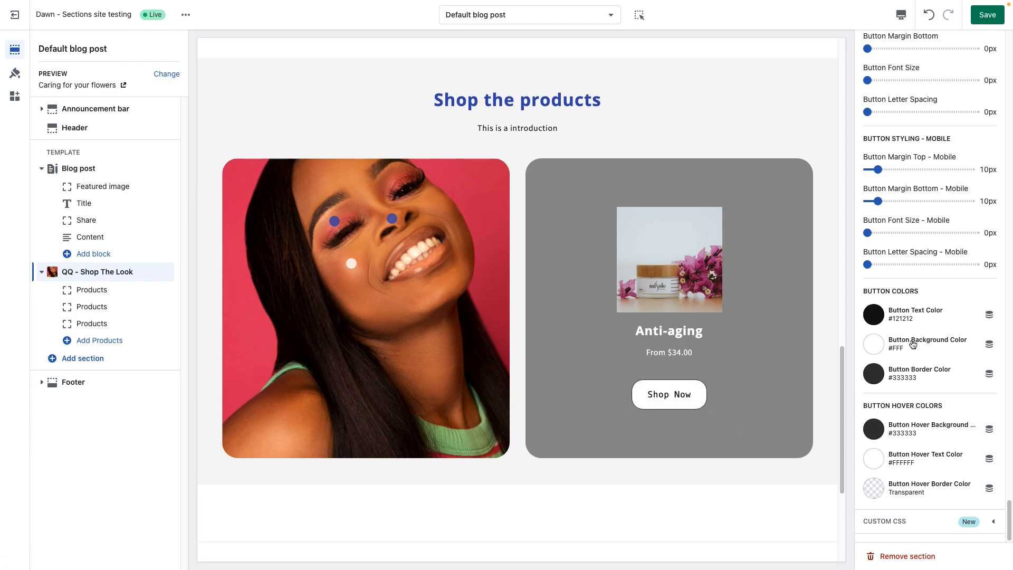
Step: Switch to the mobile preview and set the mobile gap between product and image to 23px
left_click(904, 24)
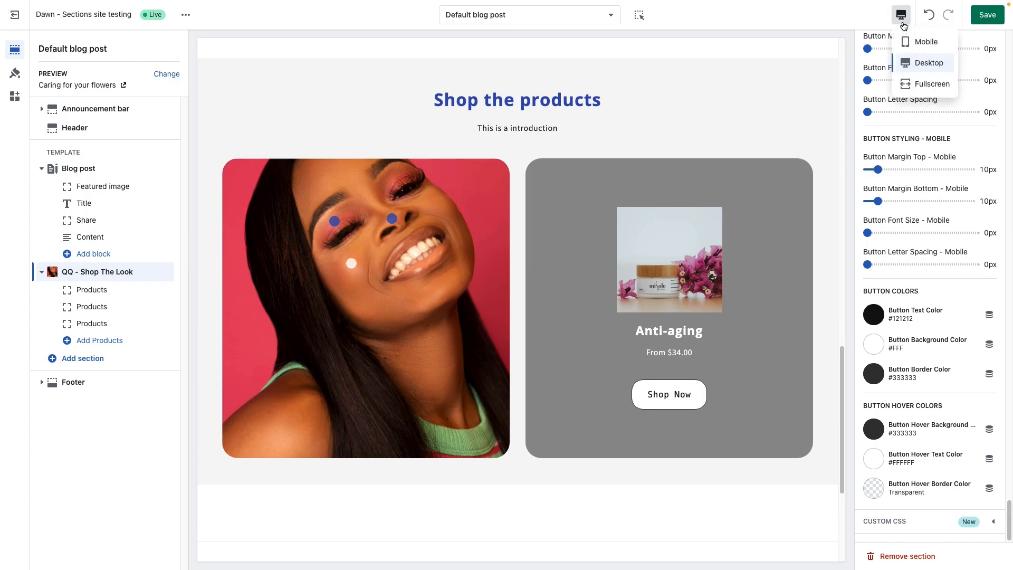
left_click(927, 38)
scroll(545, 216, "up", 7)
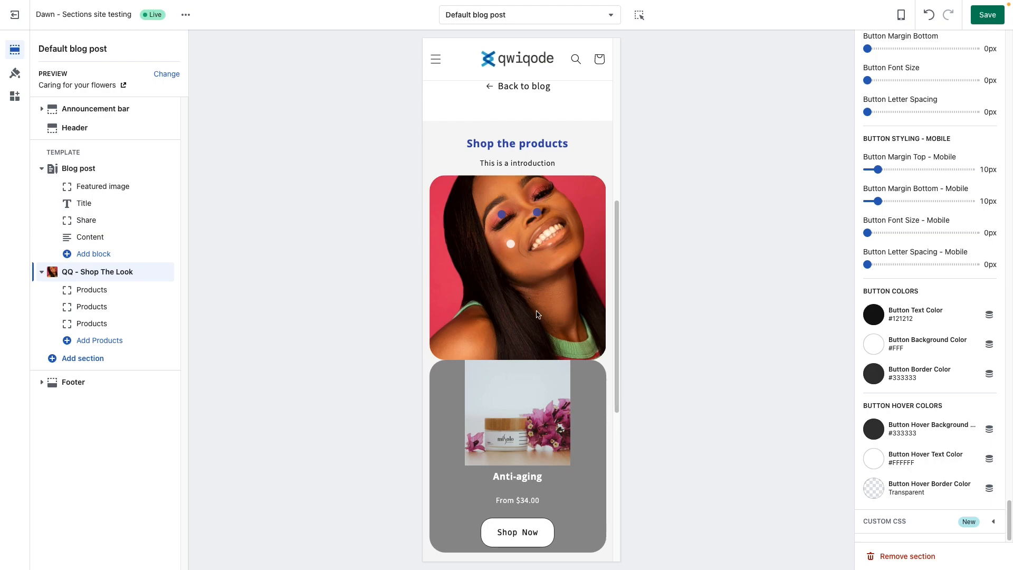
scroll(957, 364, "up", 15)
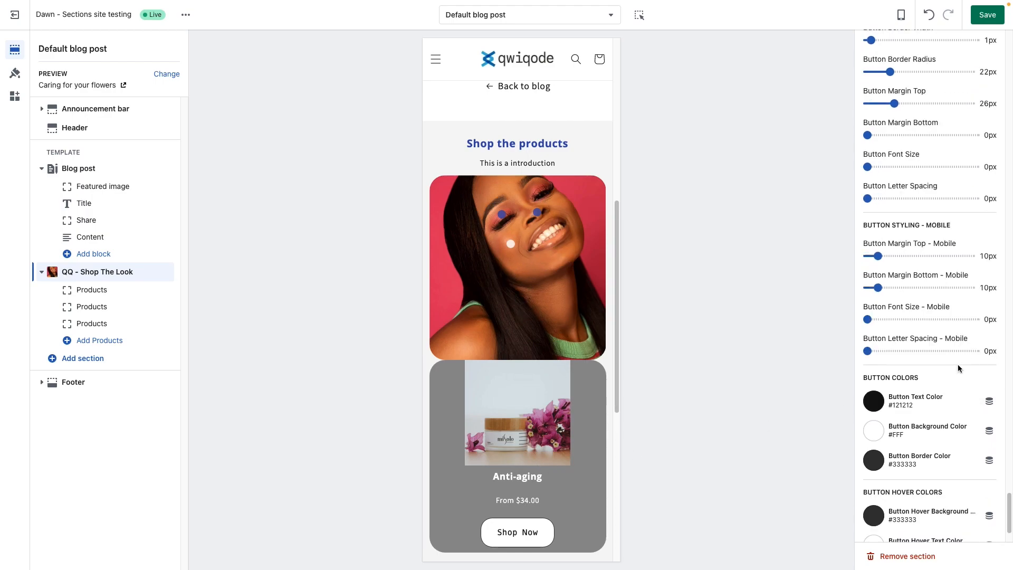
scroll(958, 364, "up", 20)
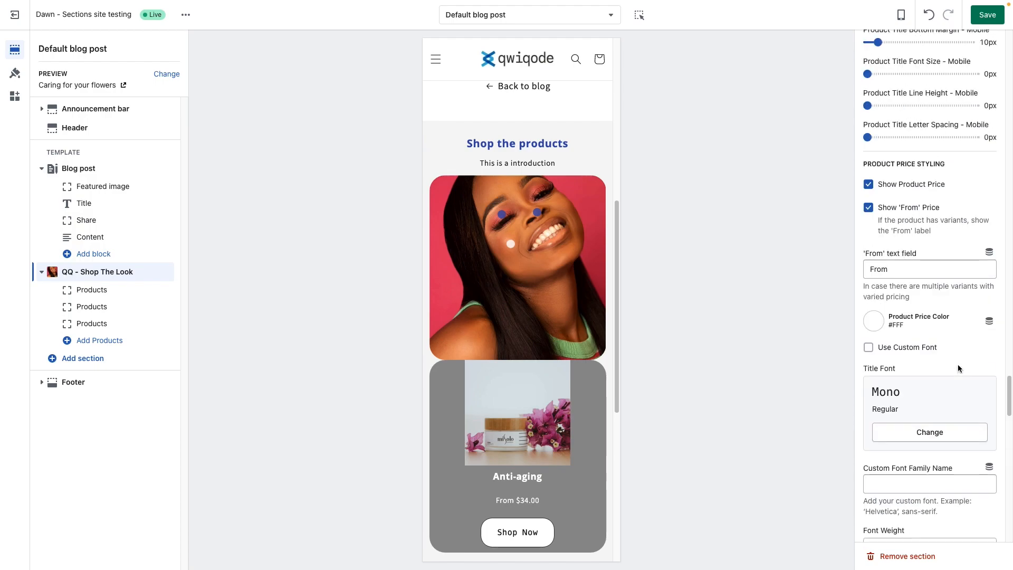
scroll(959, 369, "up", 5)
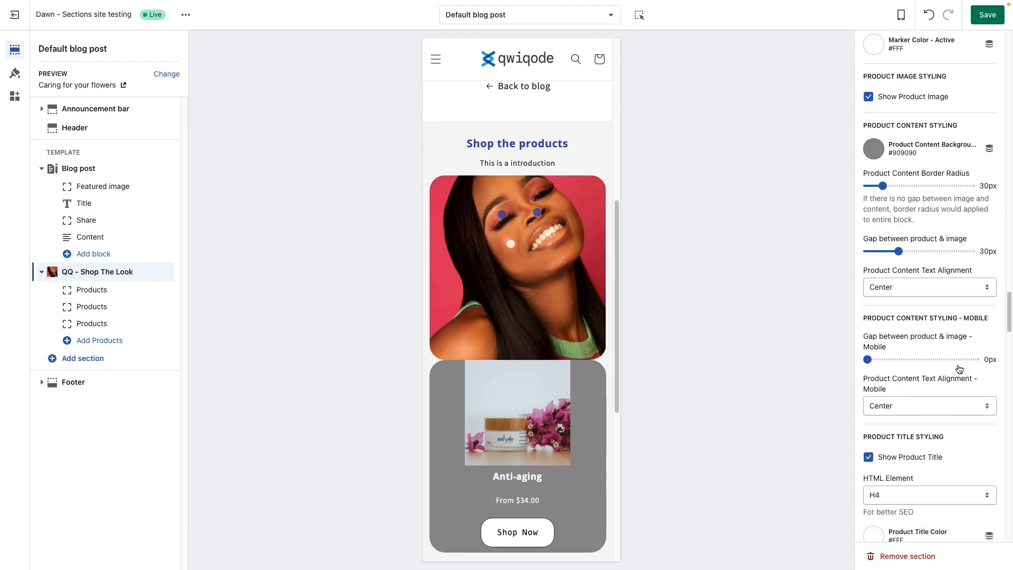
left_click(884, 360)
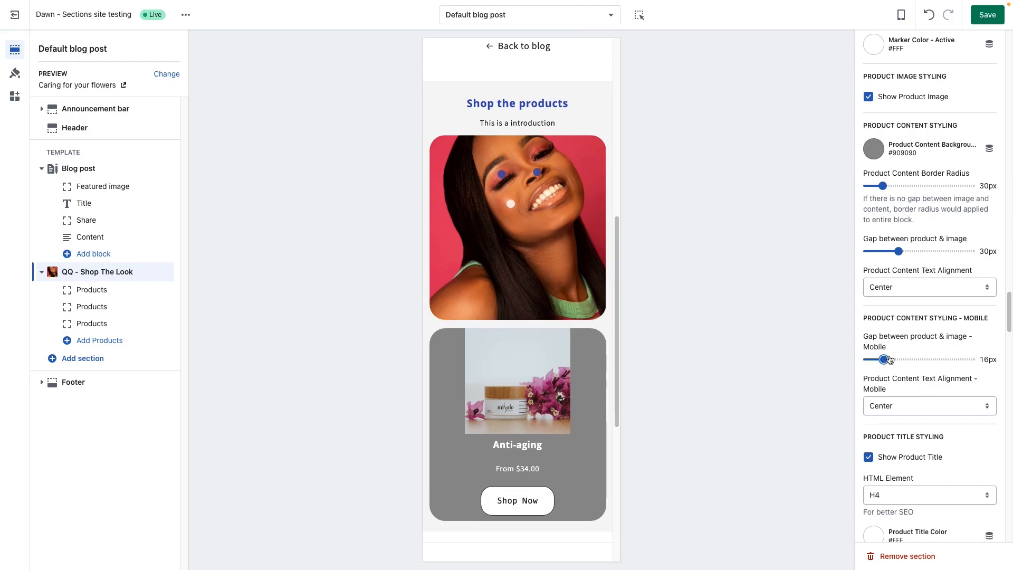
left_click(892, 359)
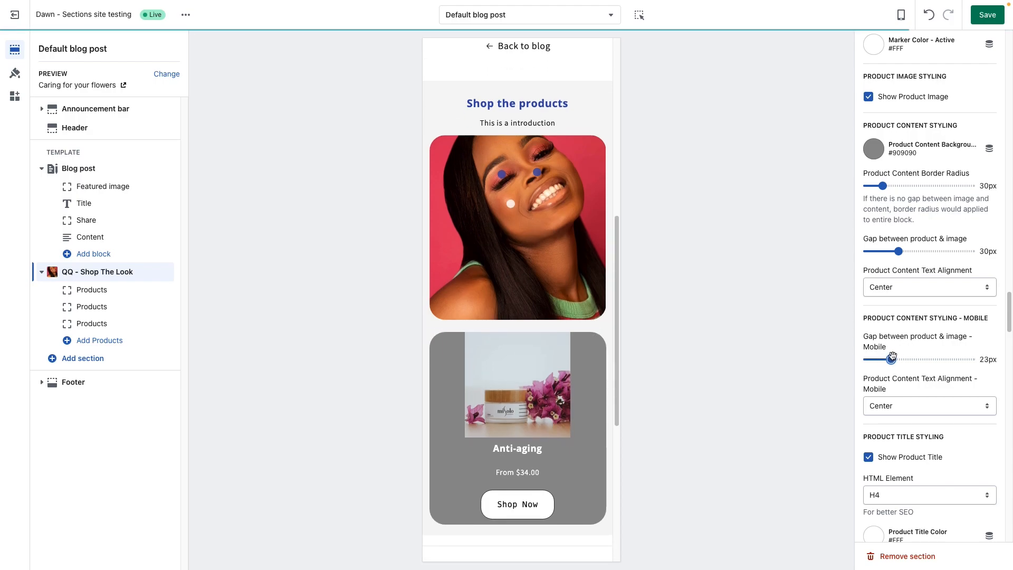
Step: Return the theme preview to the desktop view
scroll(891, 359, "down", 3)
scroll(887, 362, "down", 1)
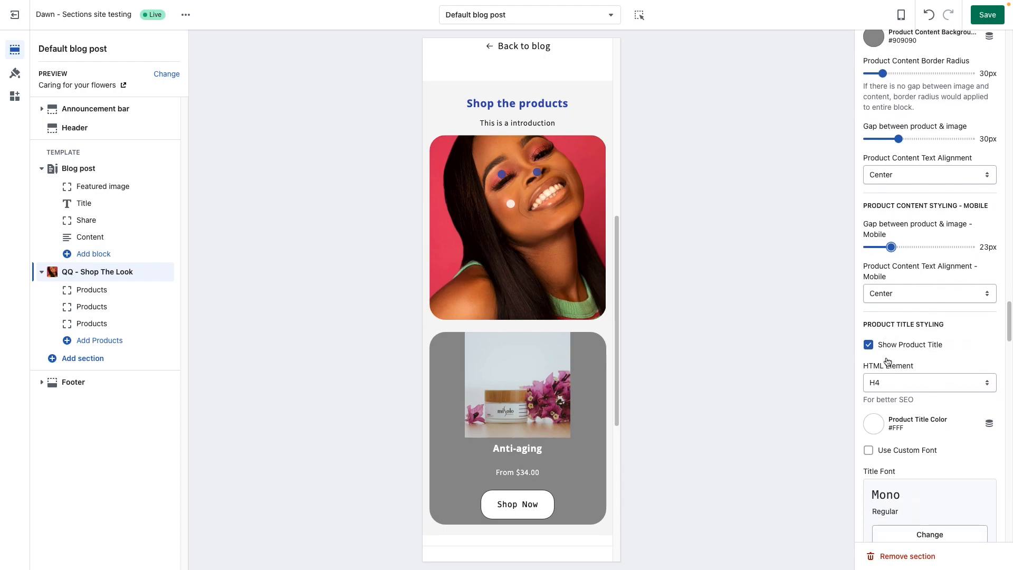
left_click(901, 15)
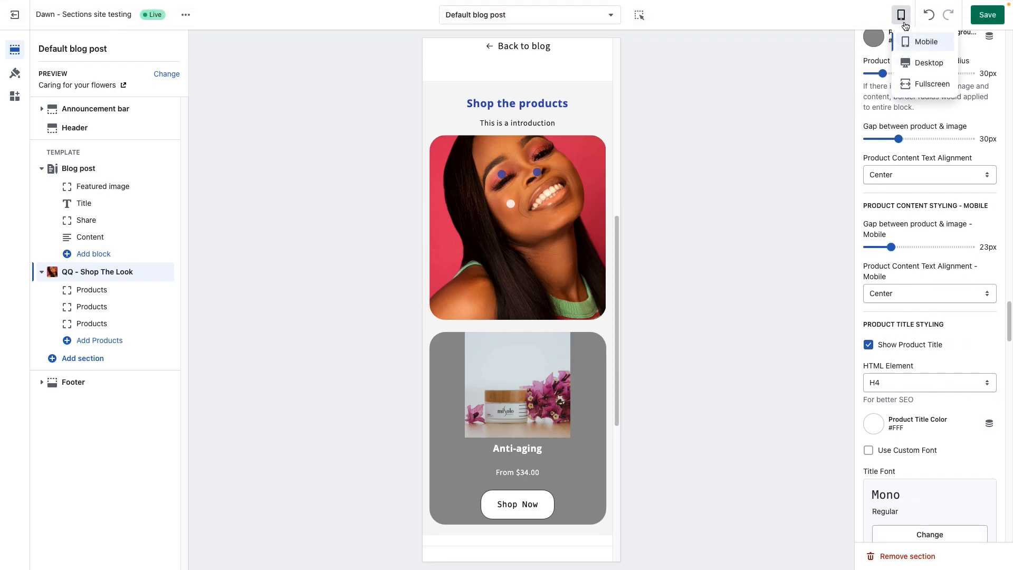
left_click(923, 63)
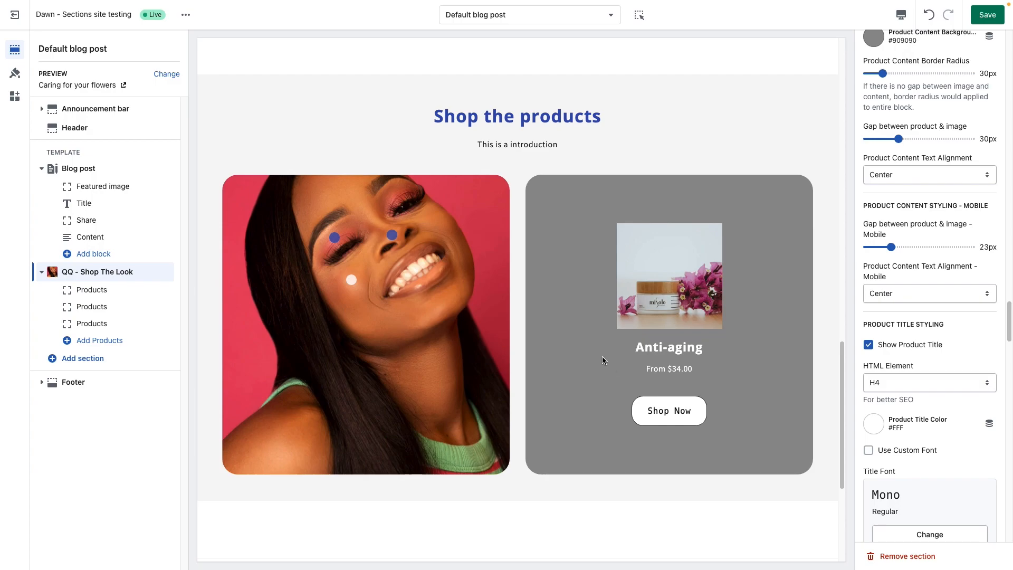
Step: Try turning the first Products block's metafields for dynamic content option off and back on
left_click(104, 289)
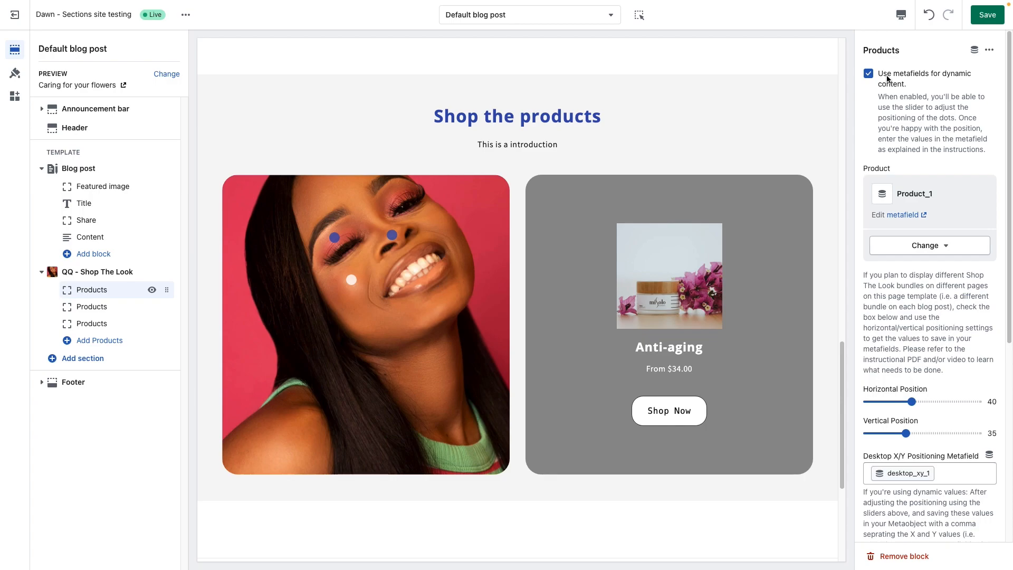
left_click(869, 74)
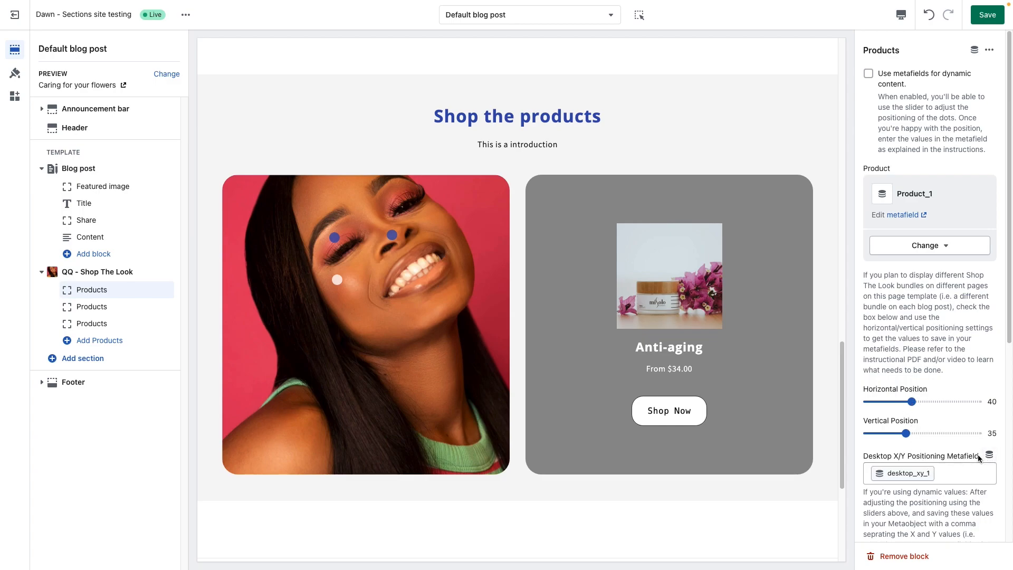
left_click(868, 74)
key("Tab")
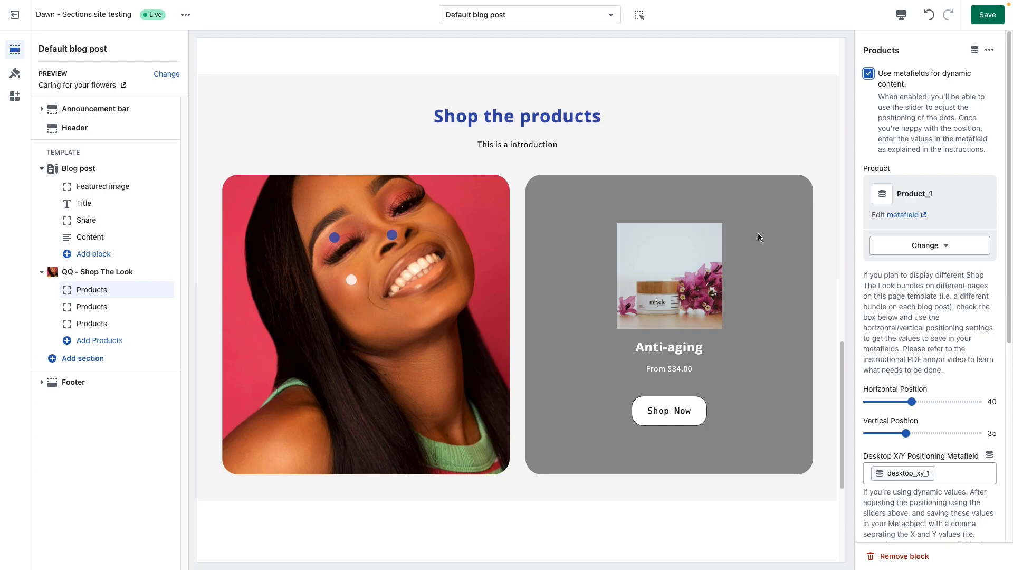